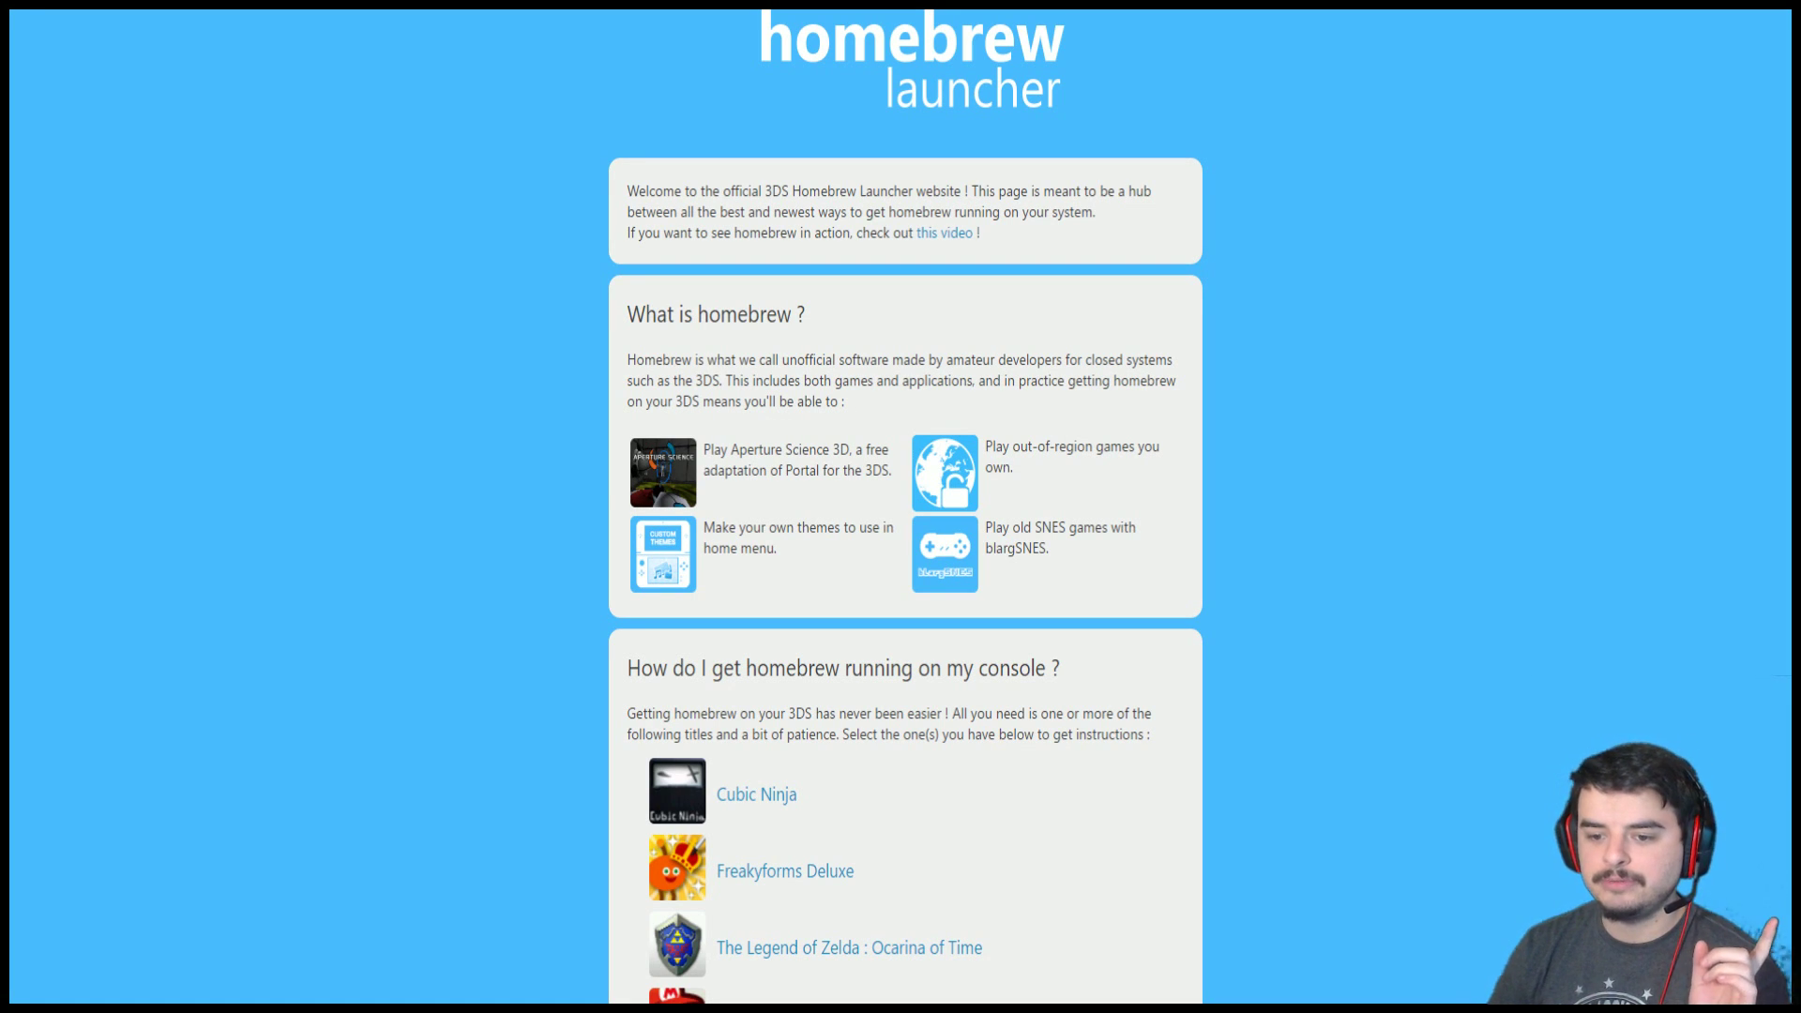
# Step: Switch to File Explorer and examine the OOTHax Sample folder, including its 3ds and JKSV subfolders
pyautogui.hotkey('alt', 'Tab')
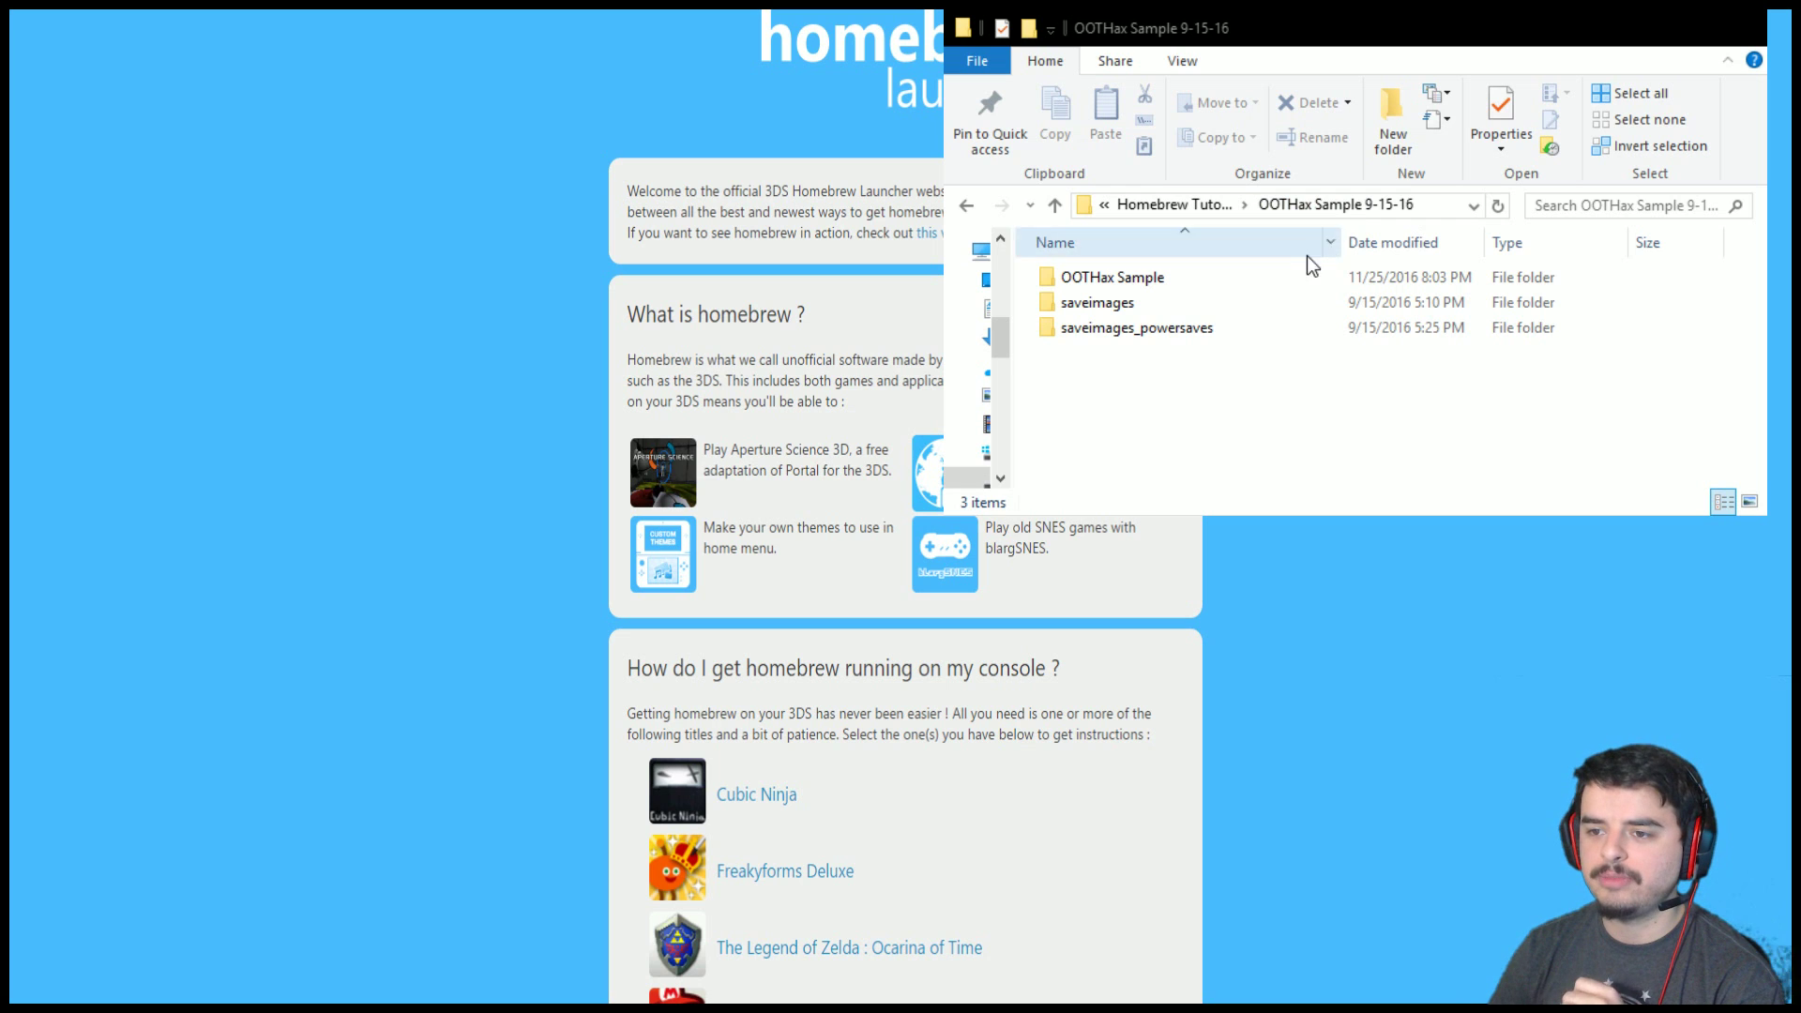
pyautogui.doubleClick(1133, 284)
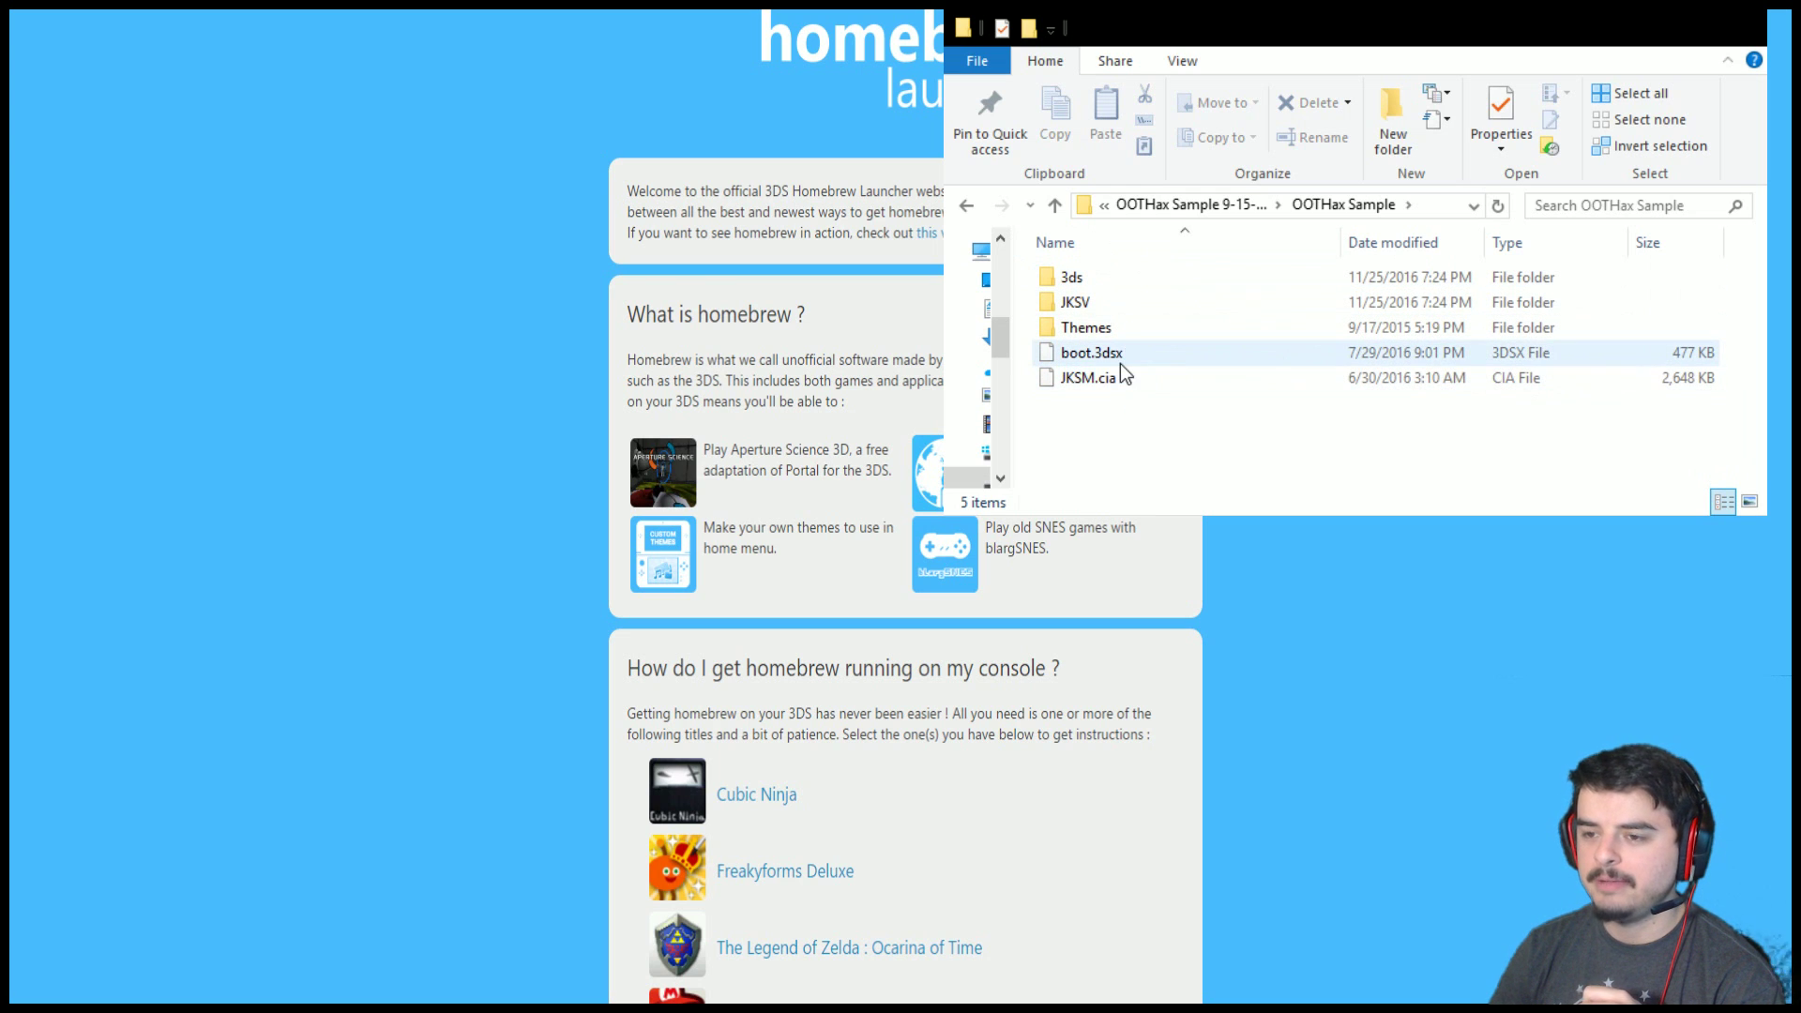
pyautogui.doubleClick(1112, 284)
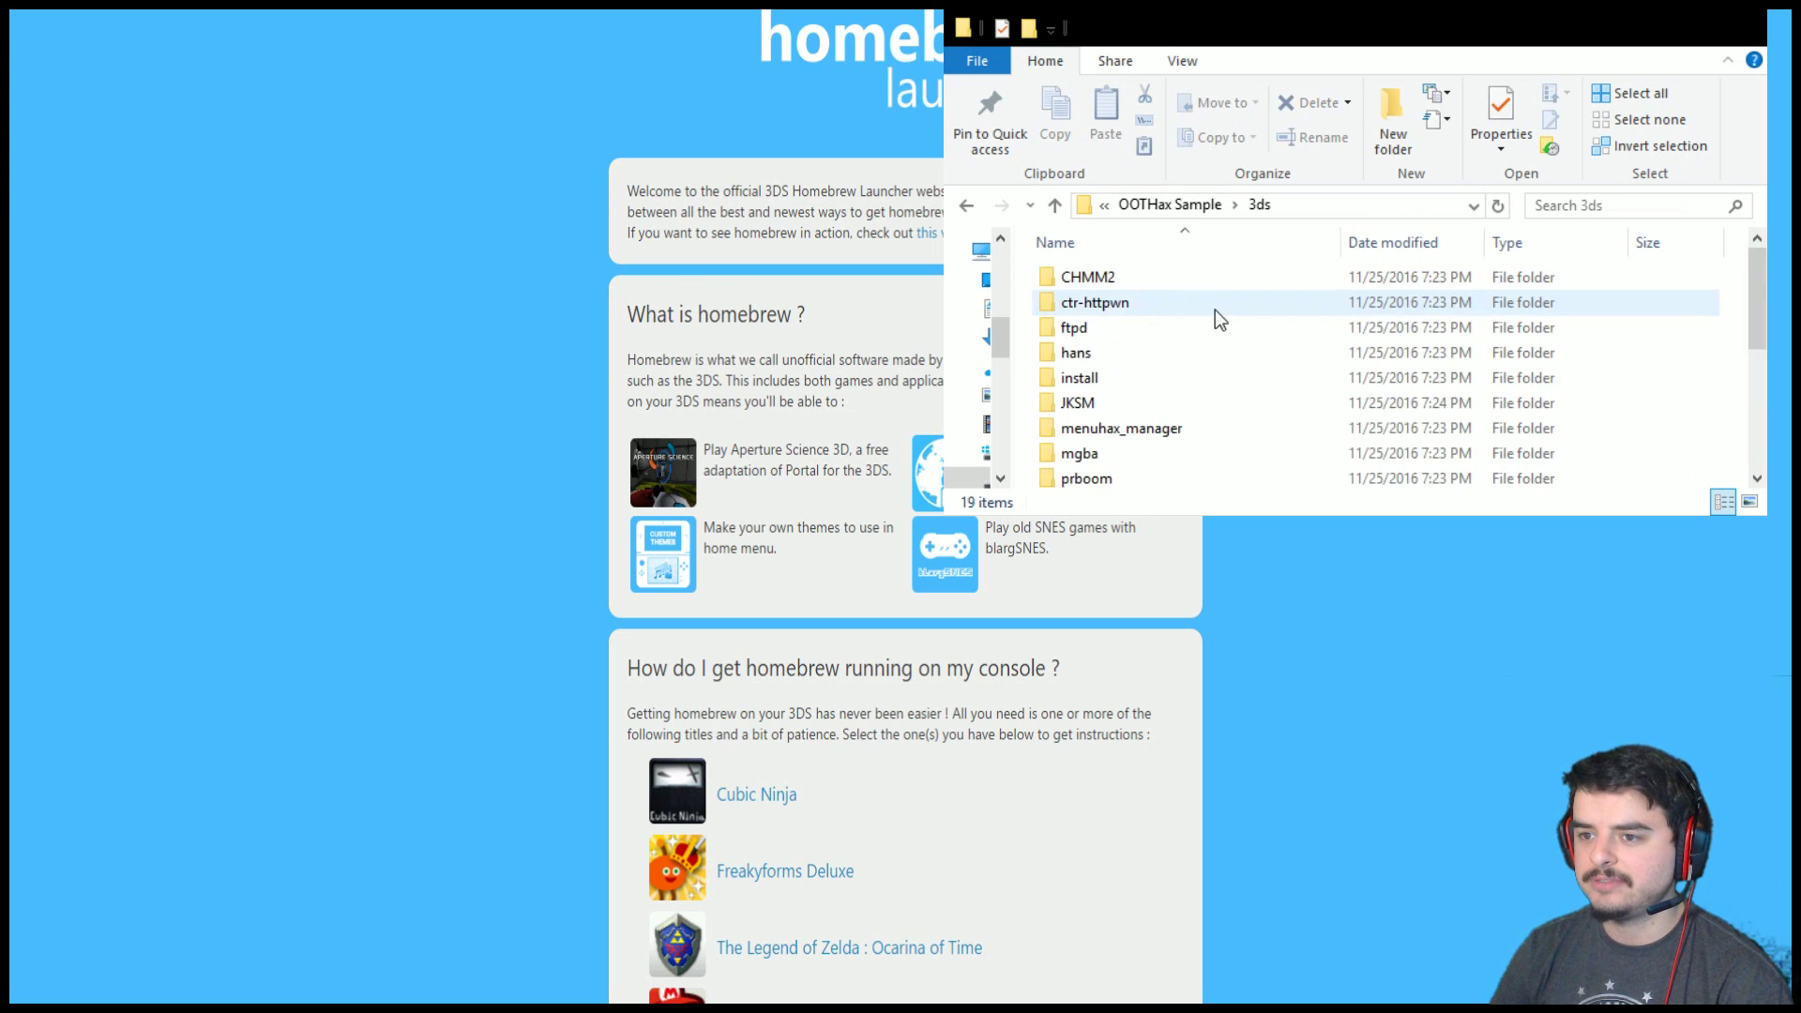
pyautogui.scroll(-4, 1210, 314)
pyautogui.scroll(4, 1172, 413)
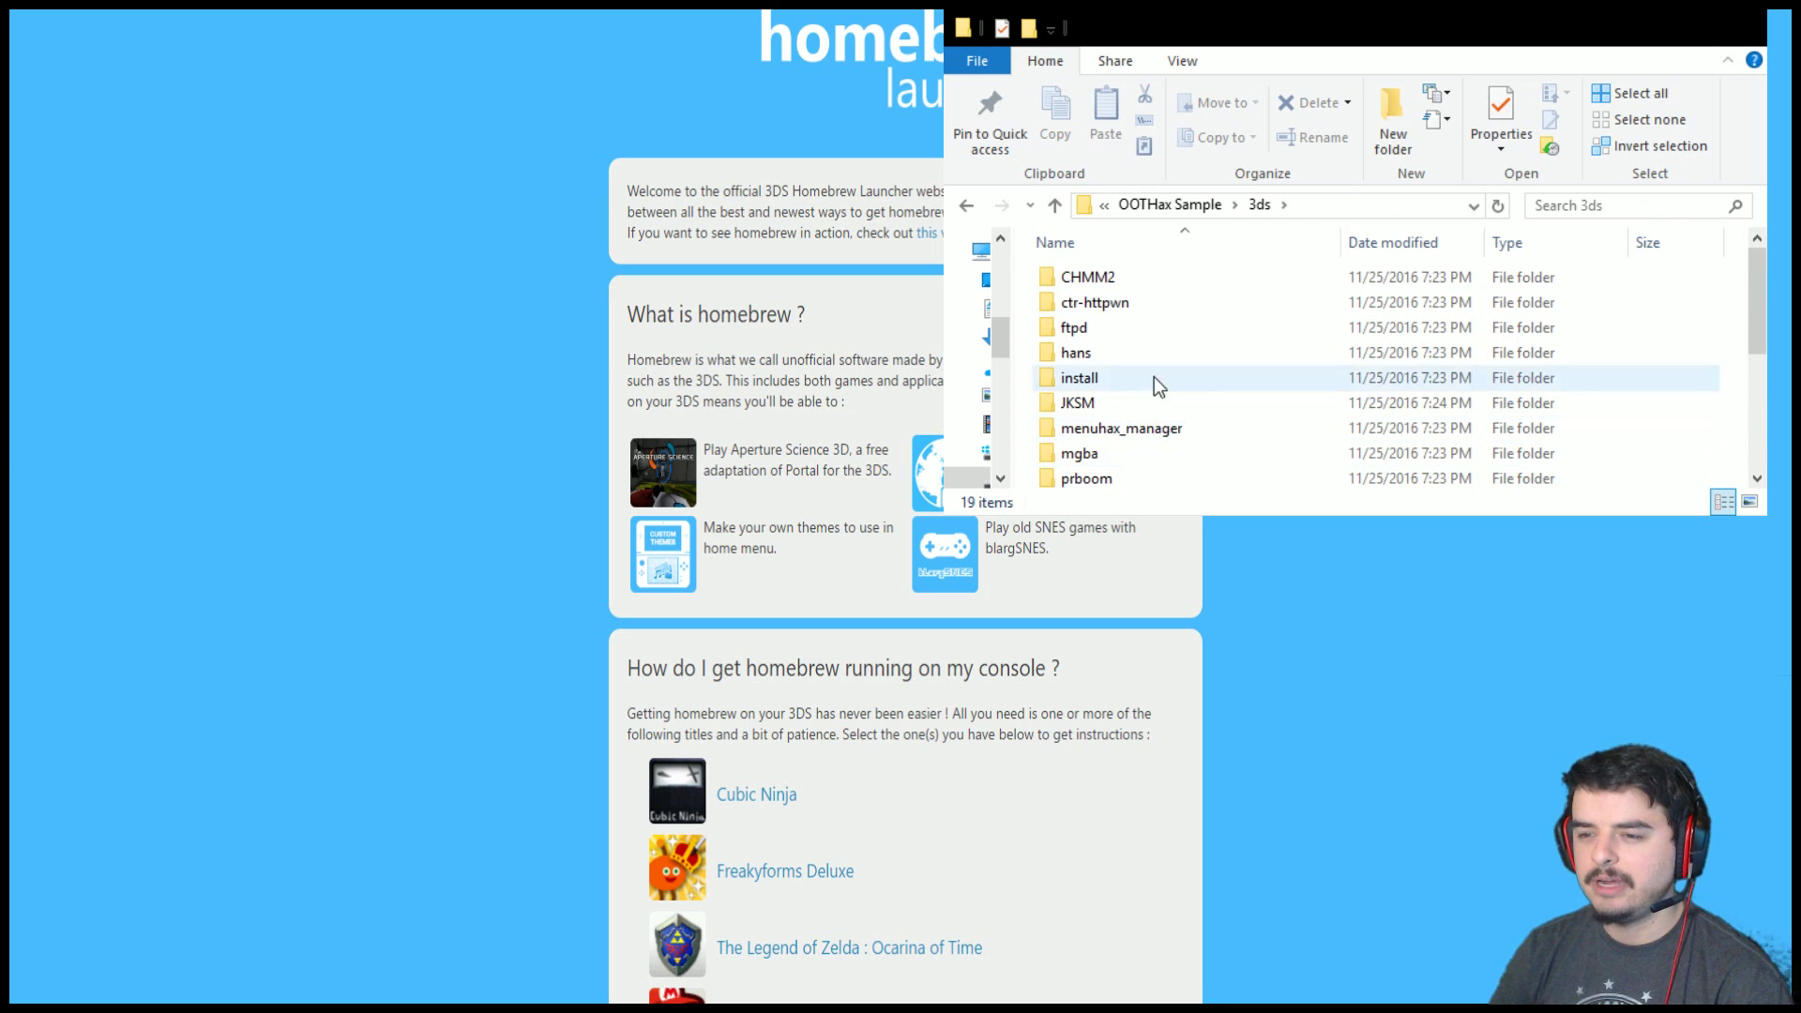
pyautogui.click(966, 205)
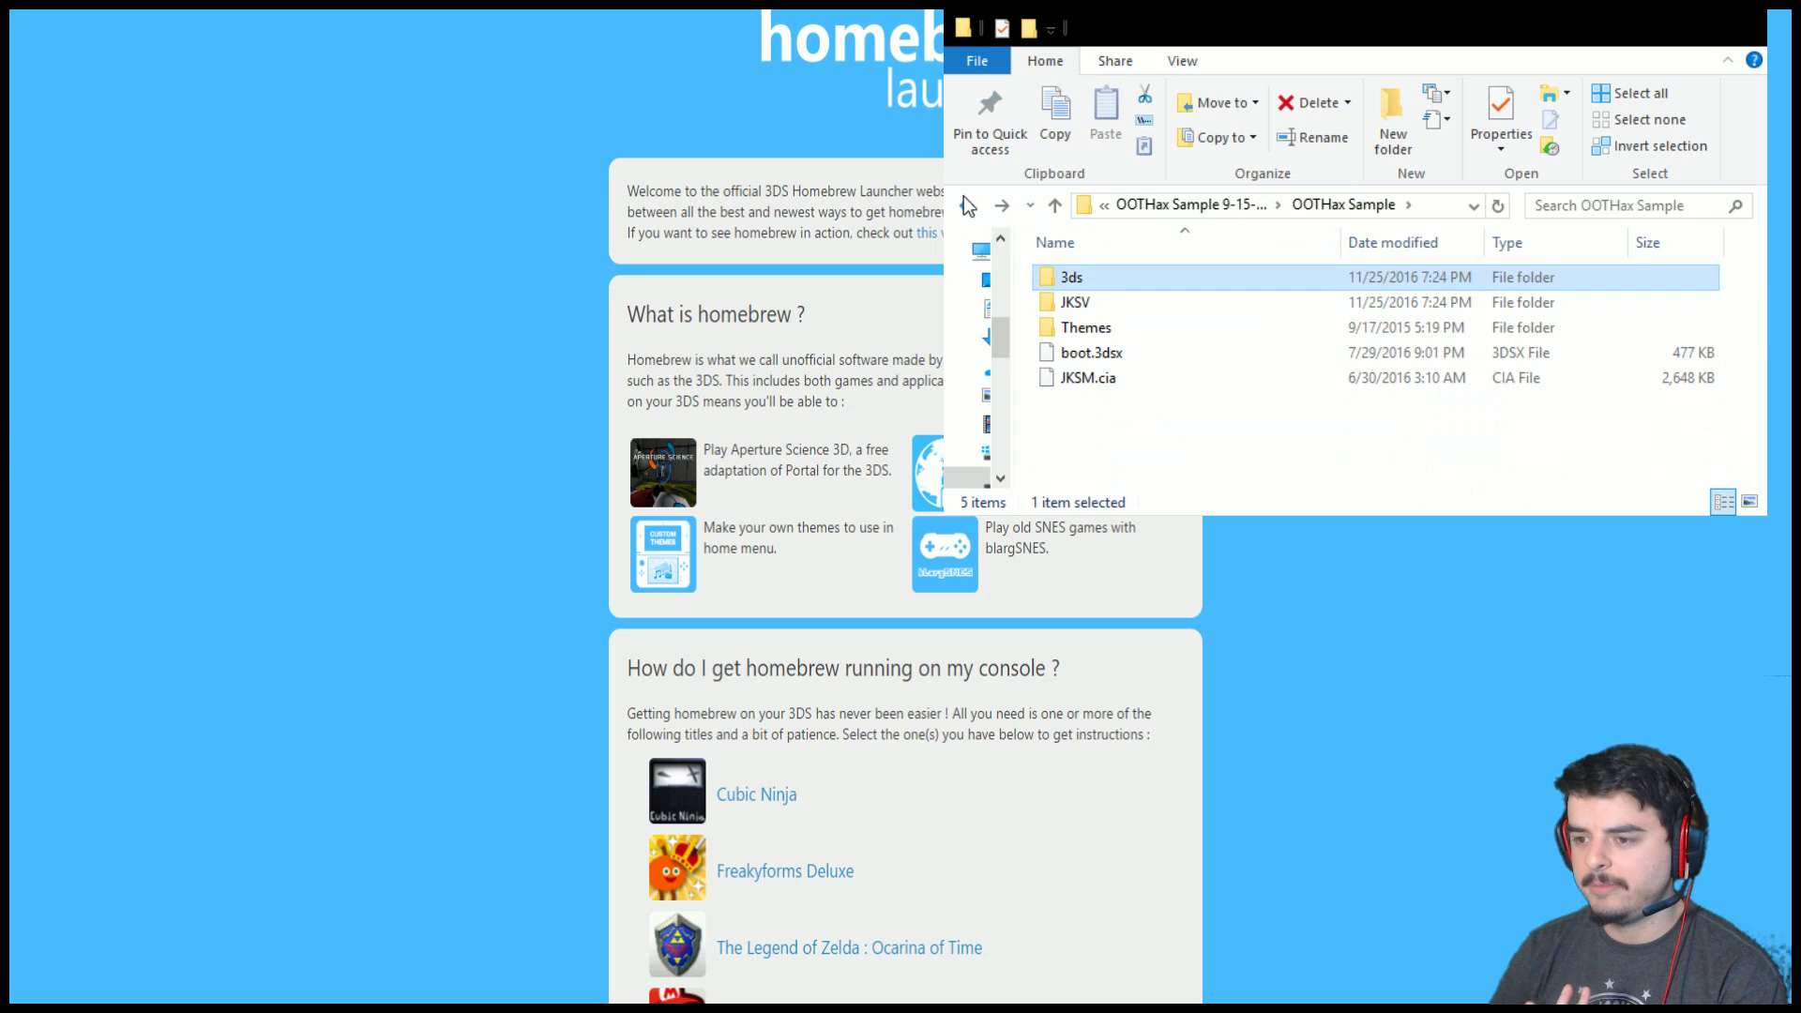
pyautogui.click(1138, 307)
pyautogui.click(1116, 307)
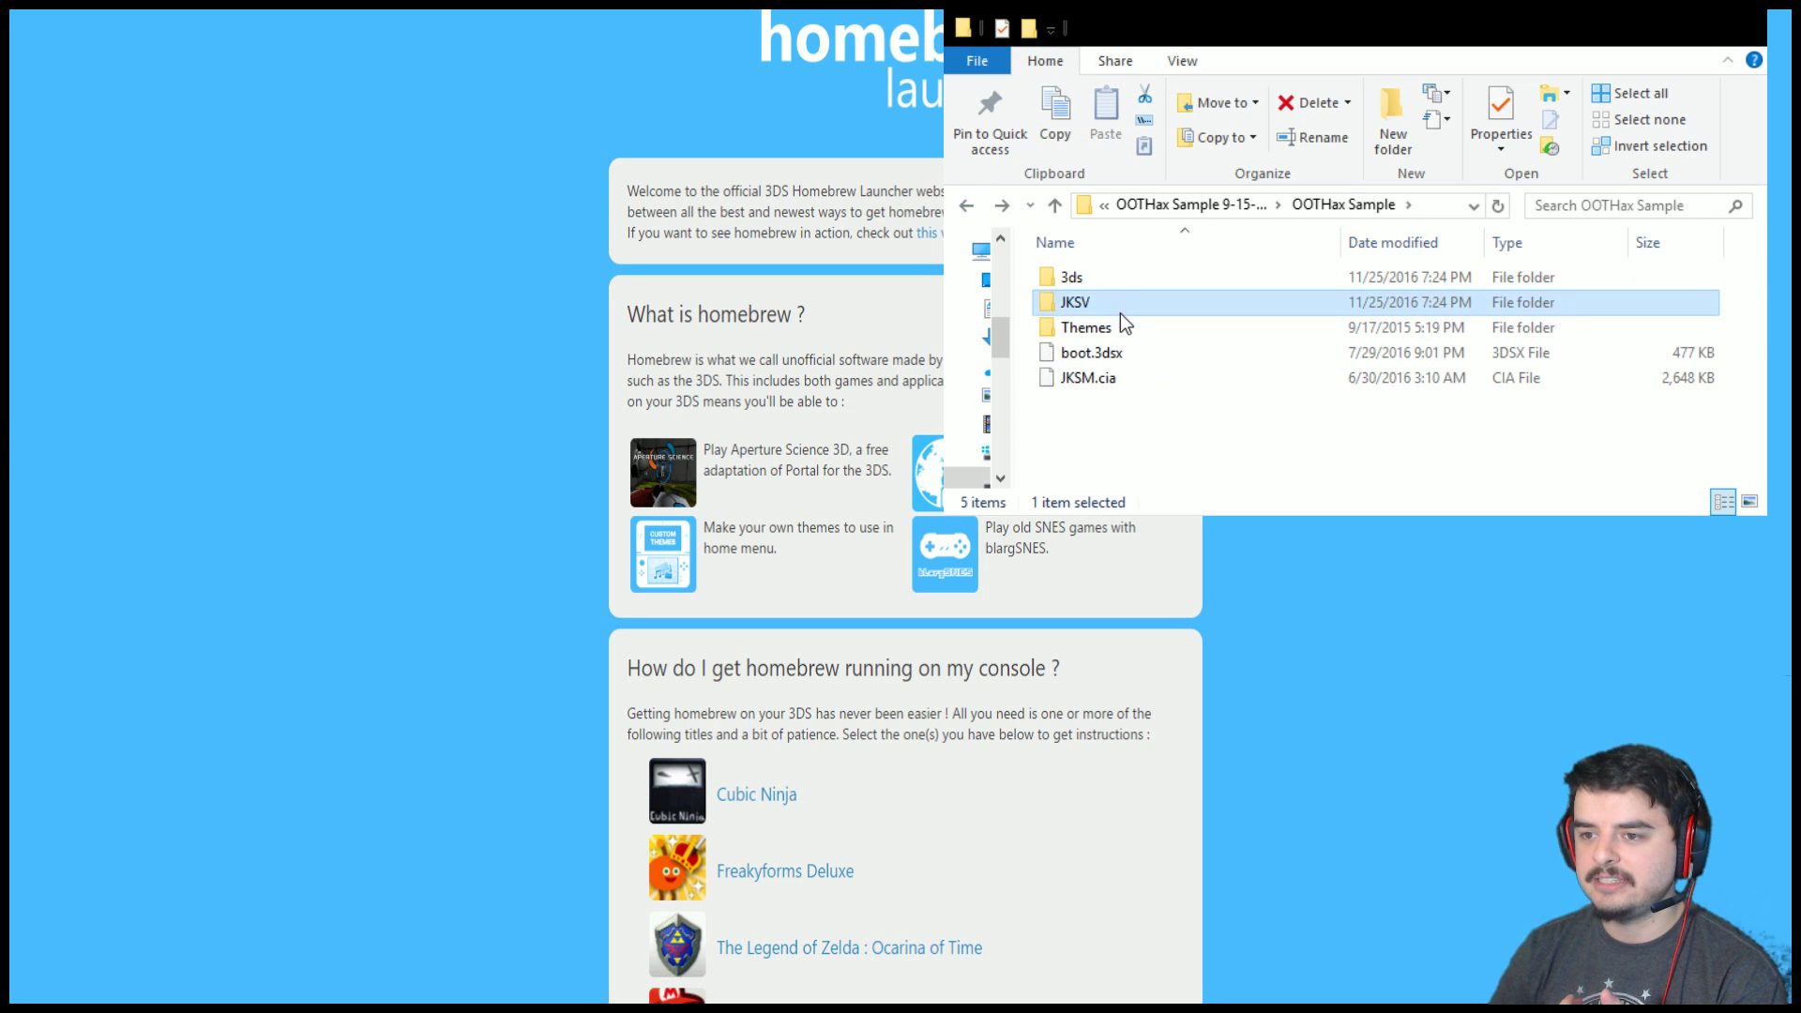
pyautogui.doubleClick(1114, 302)
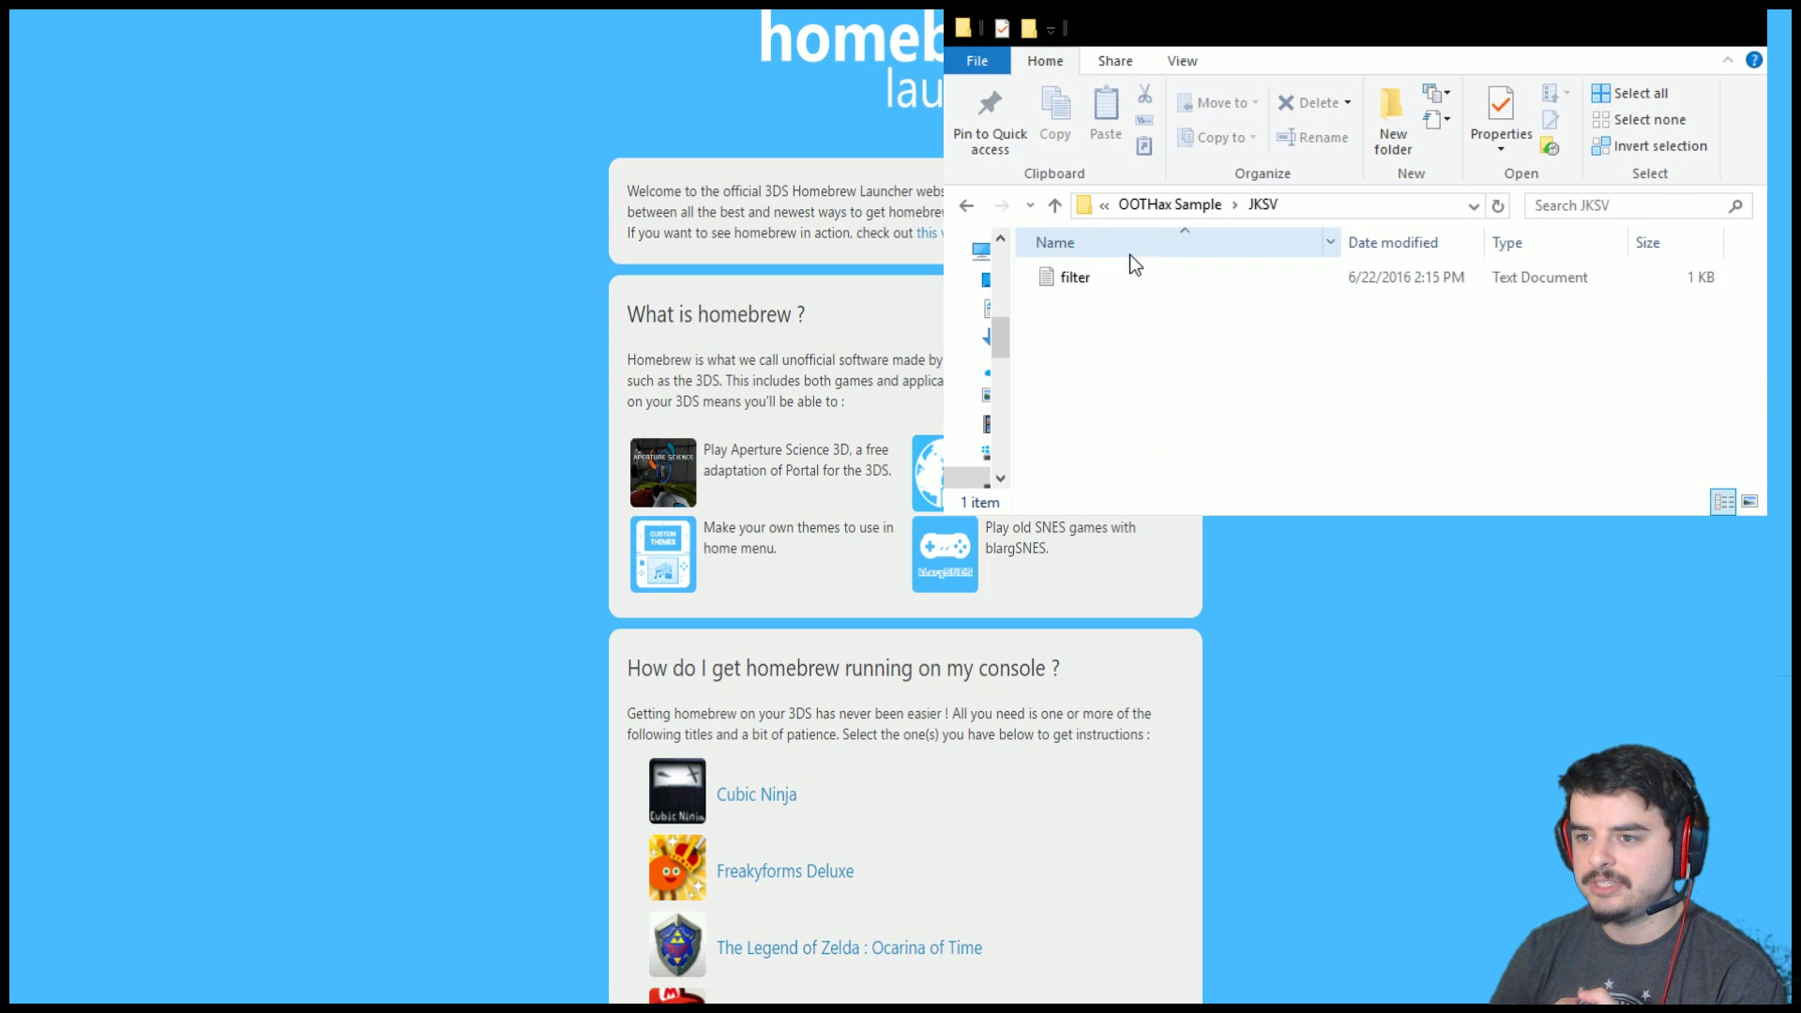
pyautogui.click(969, 205)
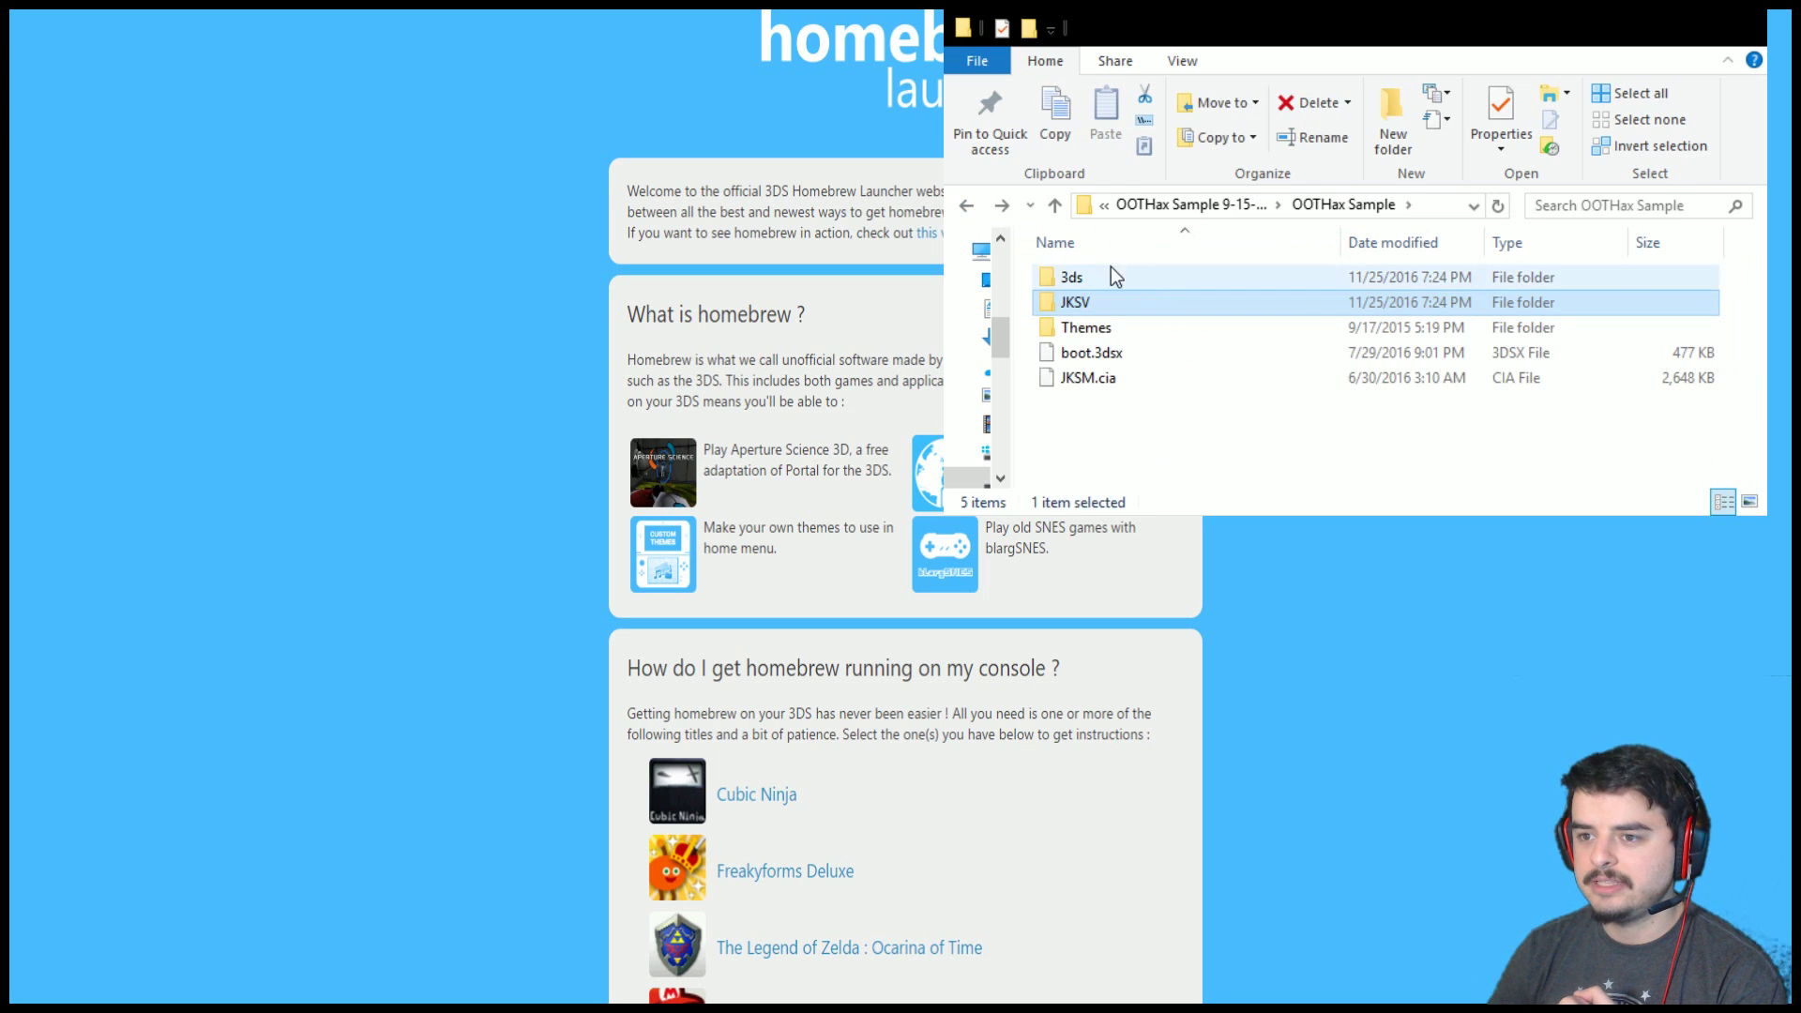
pyautogui.doubleClick(1110, 267)
pyautogui.scroll(-2, 1207, 385)
pyautogui.scroll(1, 1172, 358)
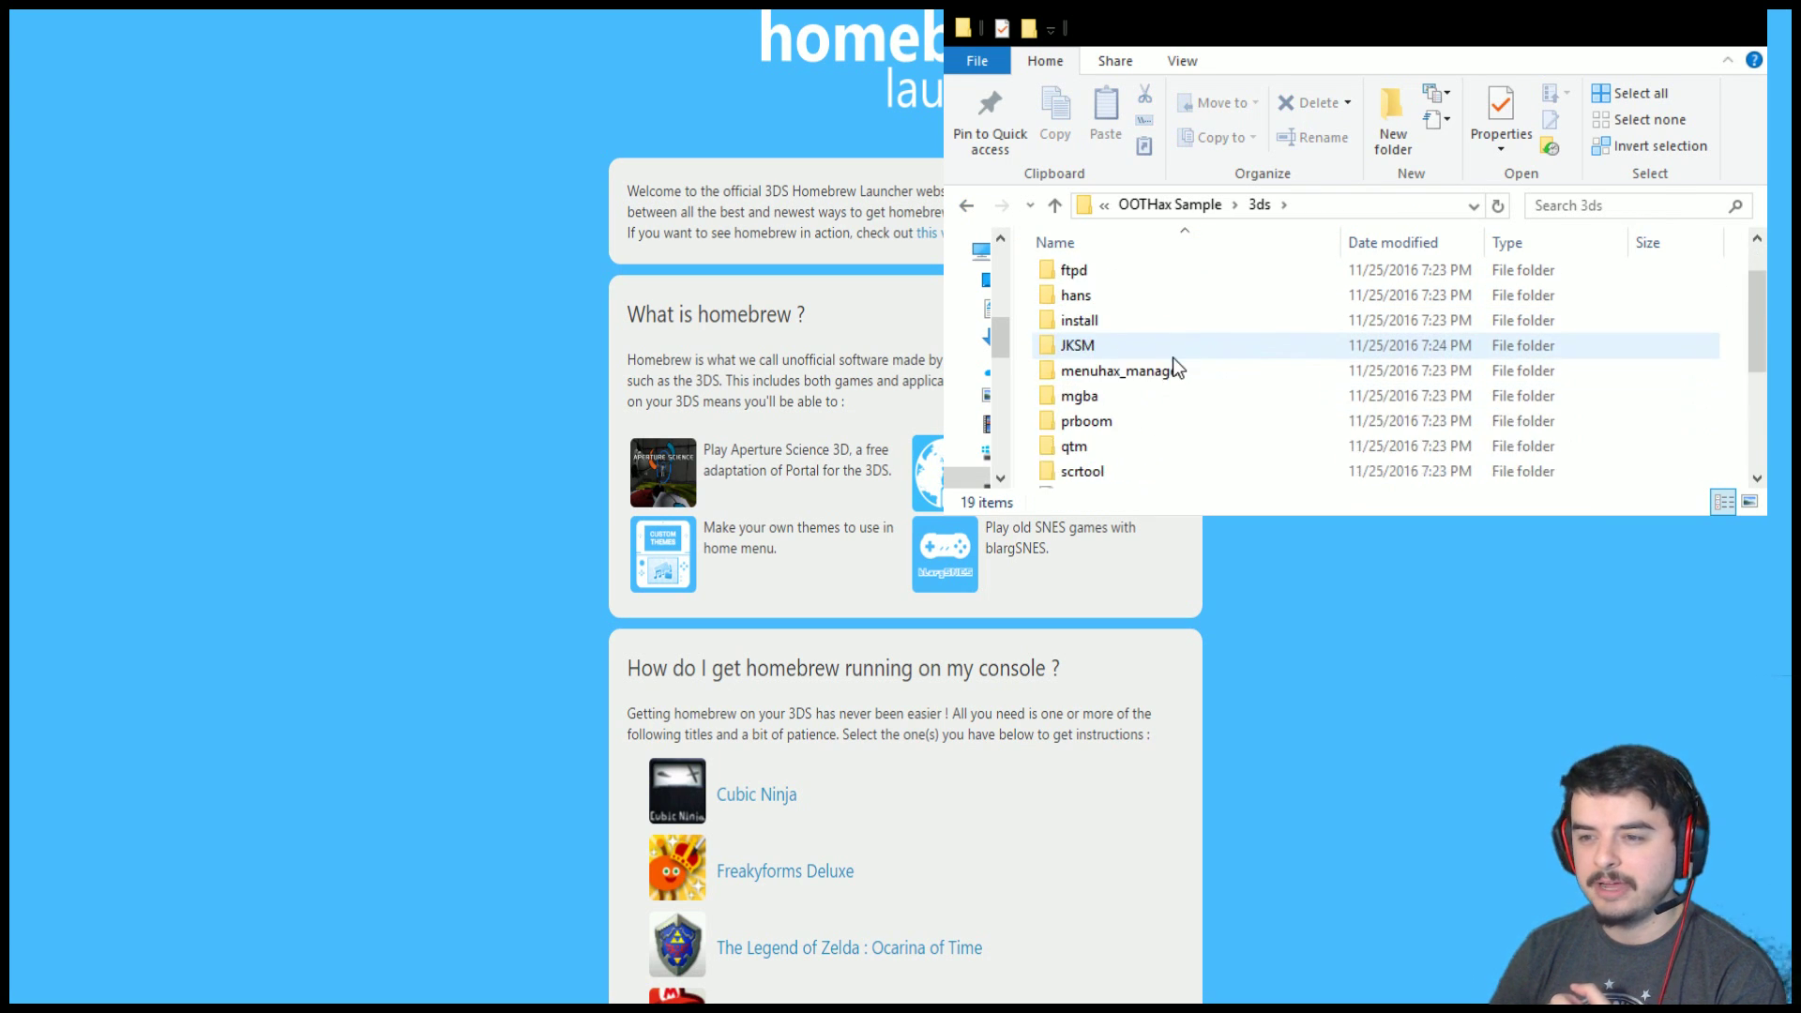
pyautogui.click(967, 206)
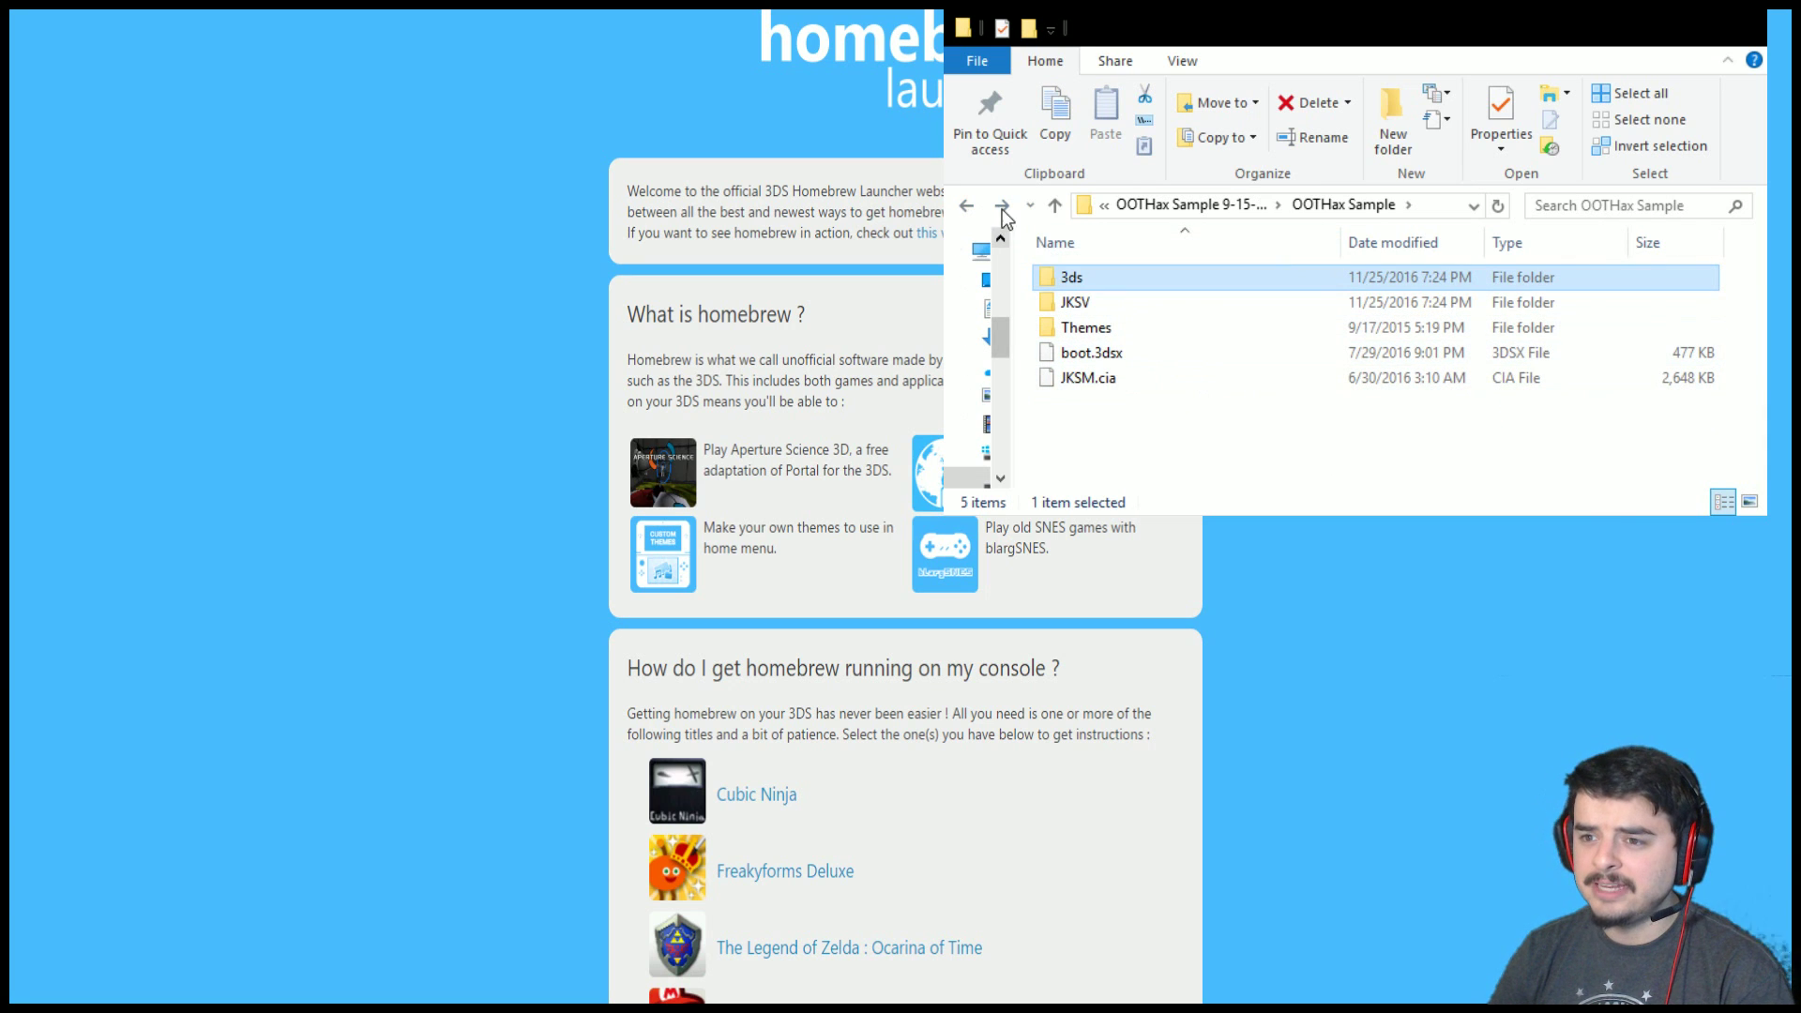
# Step: Look inside the saveimages_powersaves and saveimages folders, and return to the OOTHax Sample 9-15-16 folder
pyautogui.hotkey('alt', 'Left')
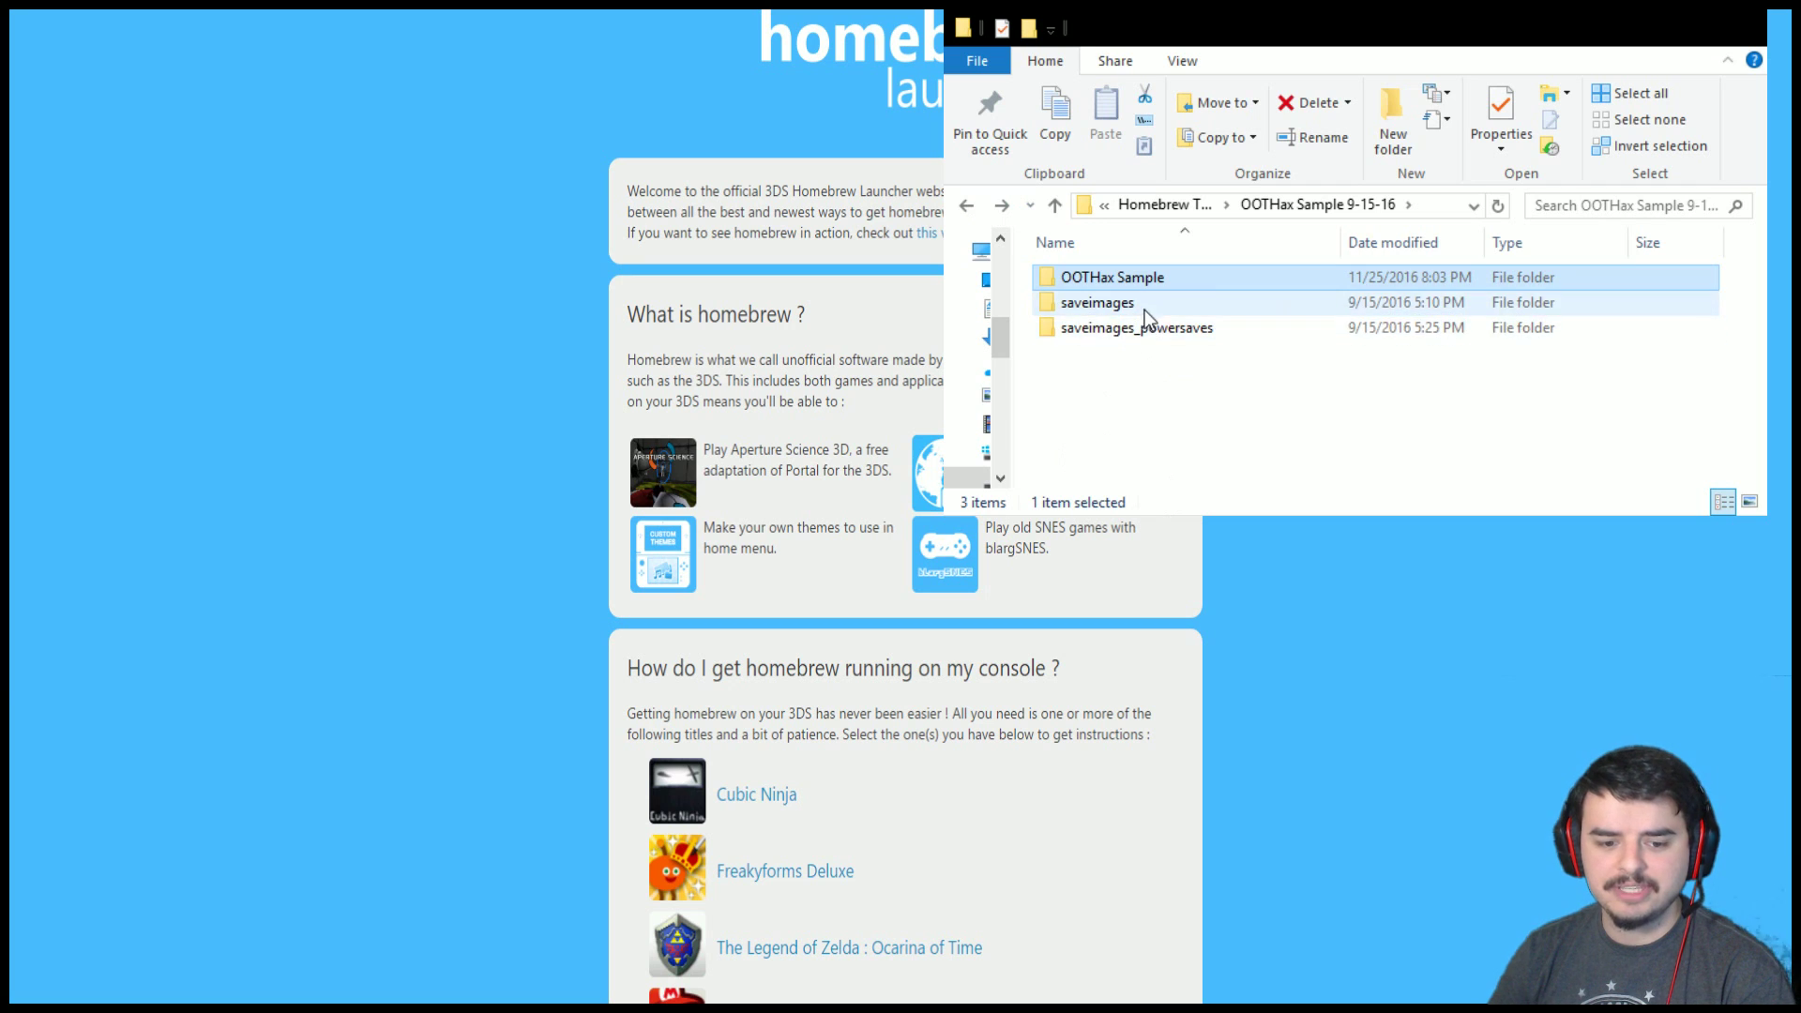
pyautogui.doubleClick(1172, 329)
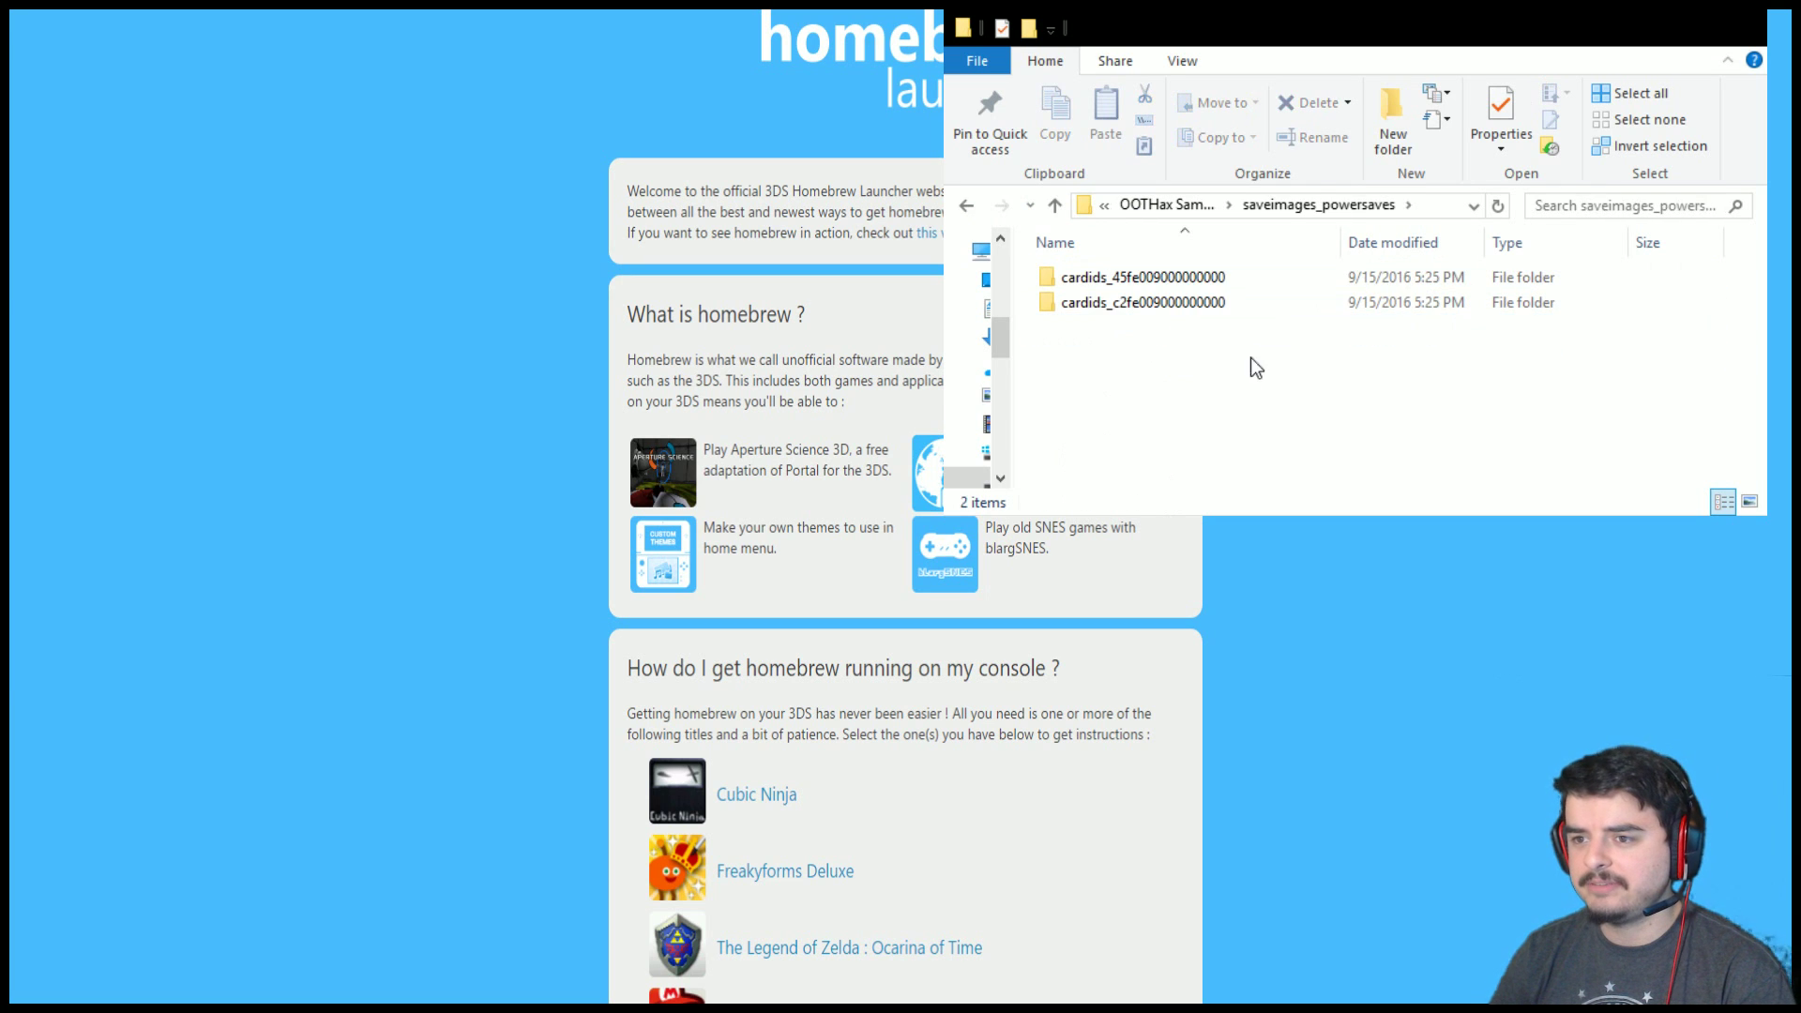
pyautogui.click(968, 205)
pyautogui.doubleClick(1161, 298)
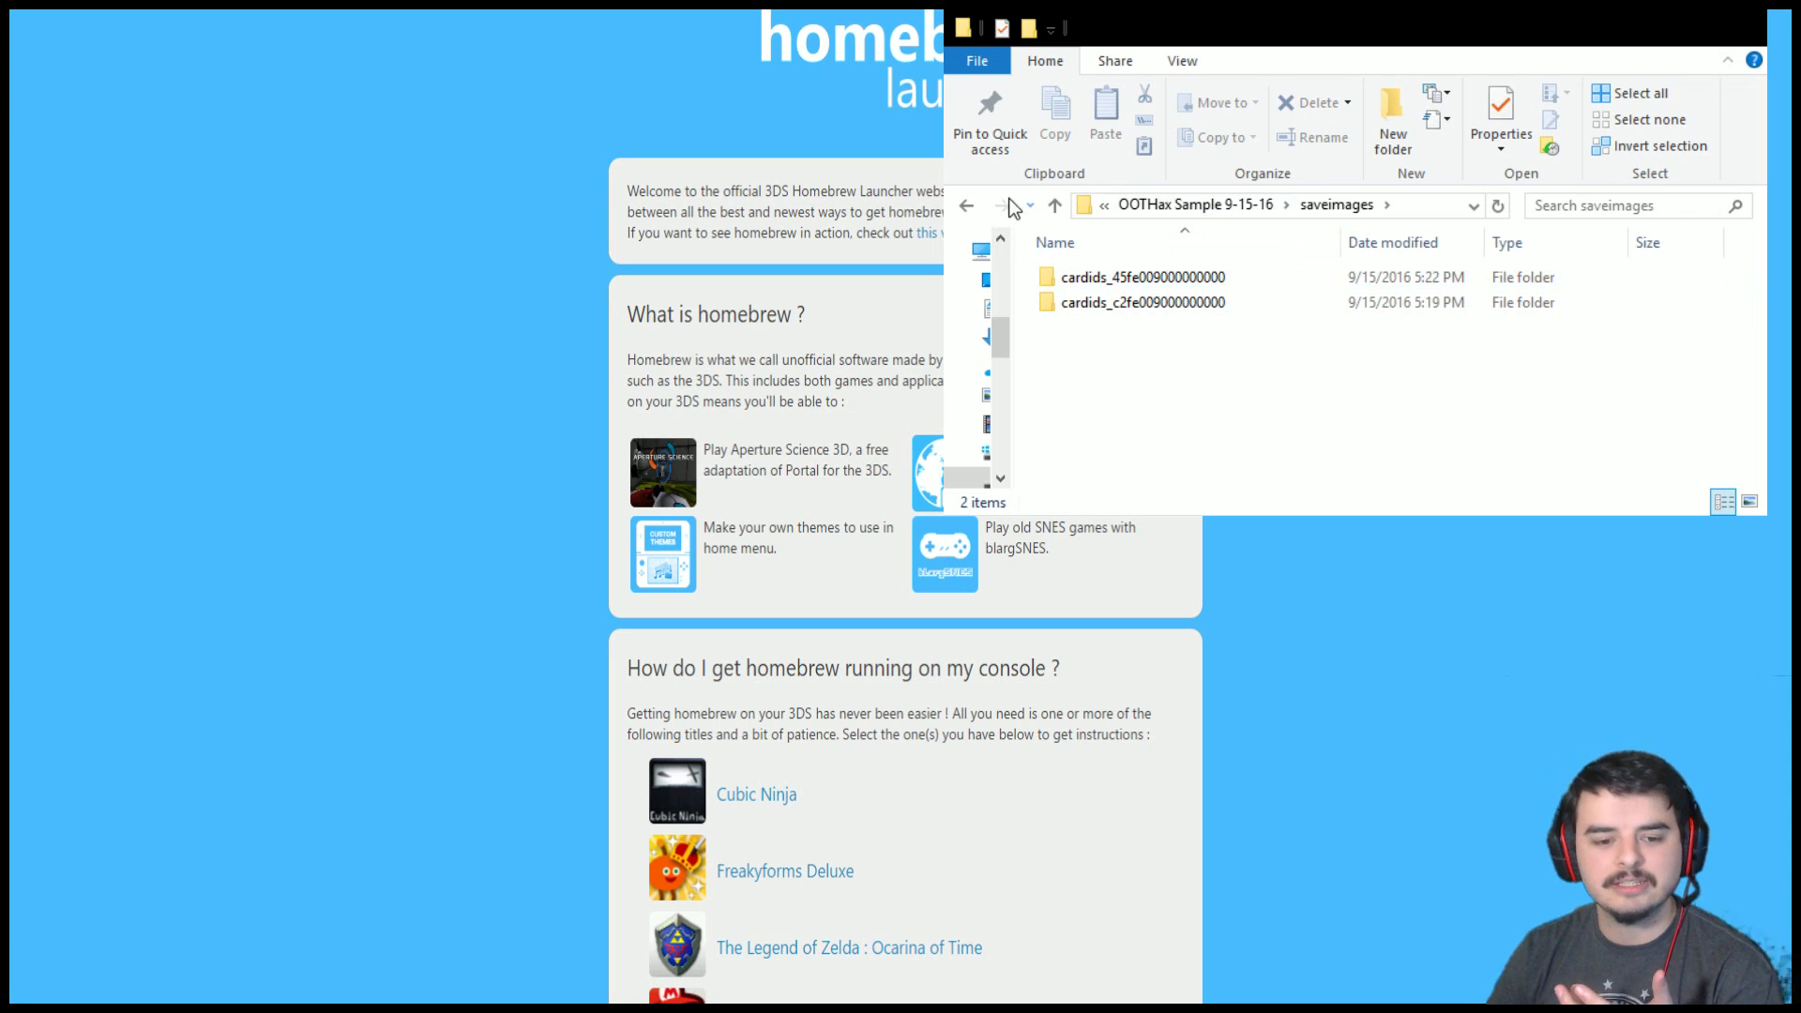
pyautogui.click(961, 205)
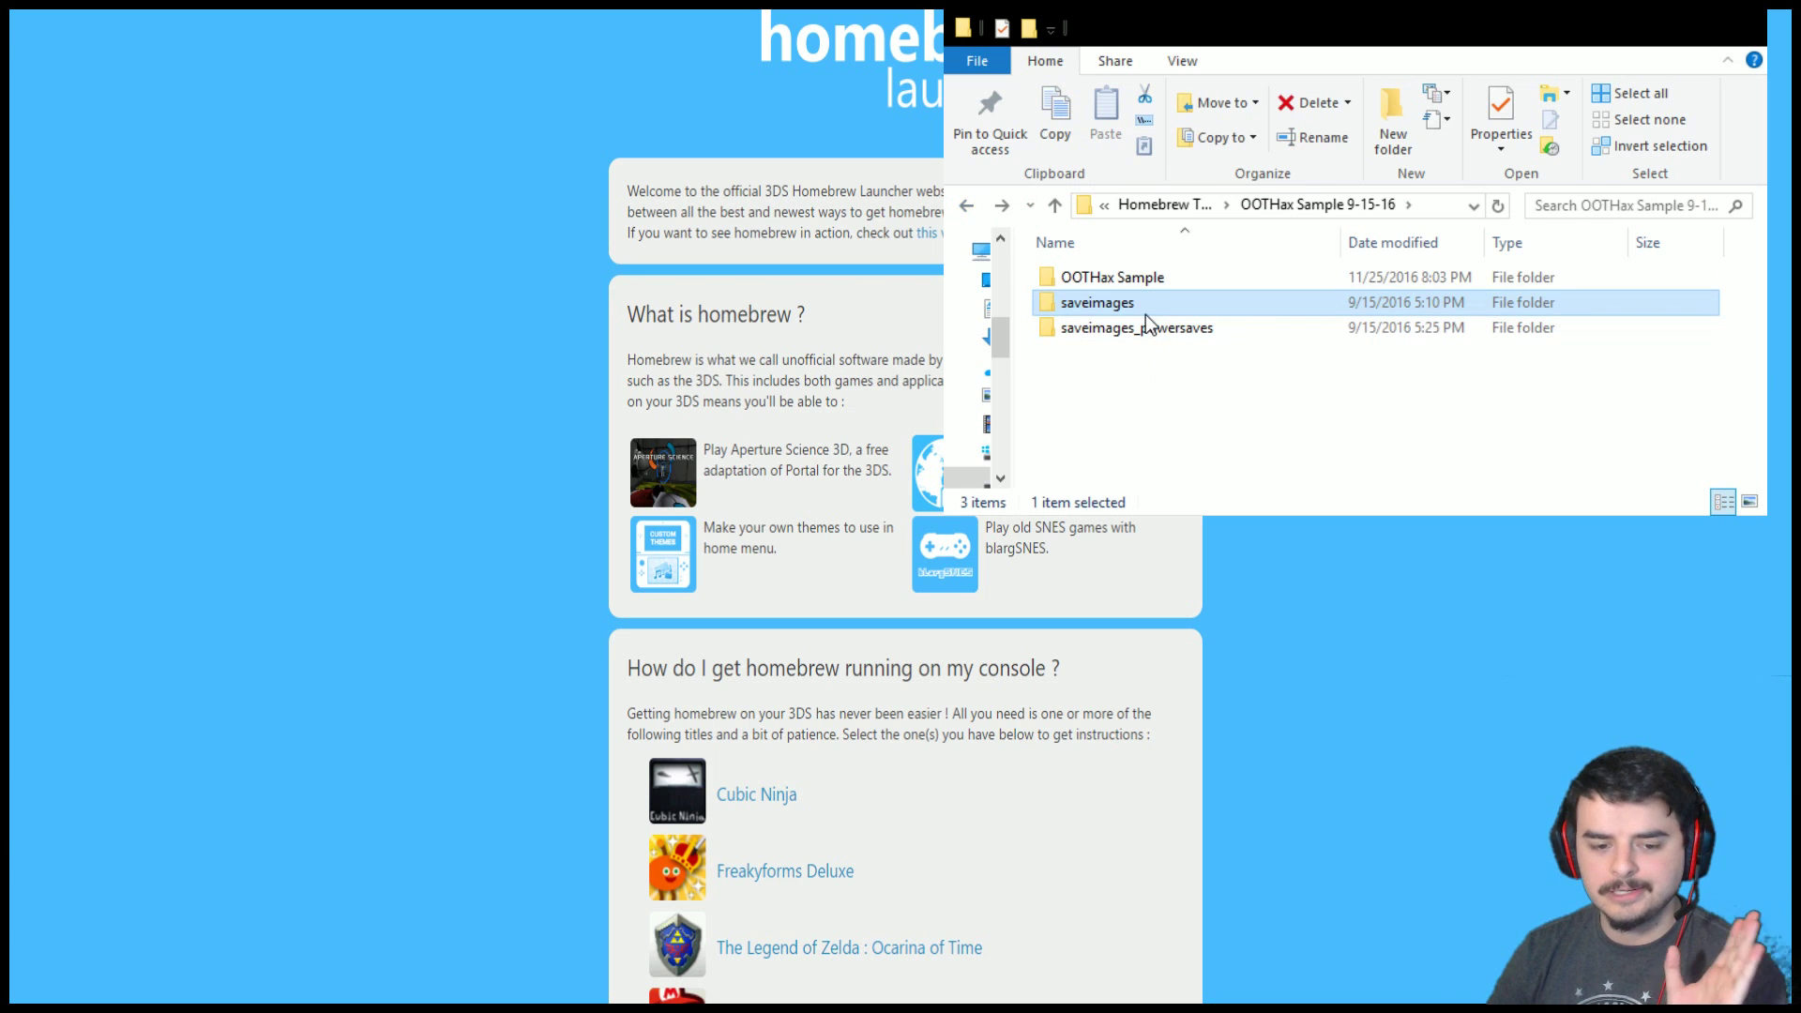
pyautogui.click(965, 205)
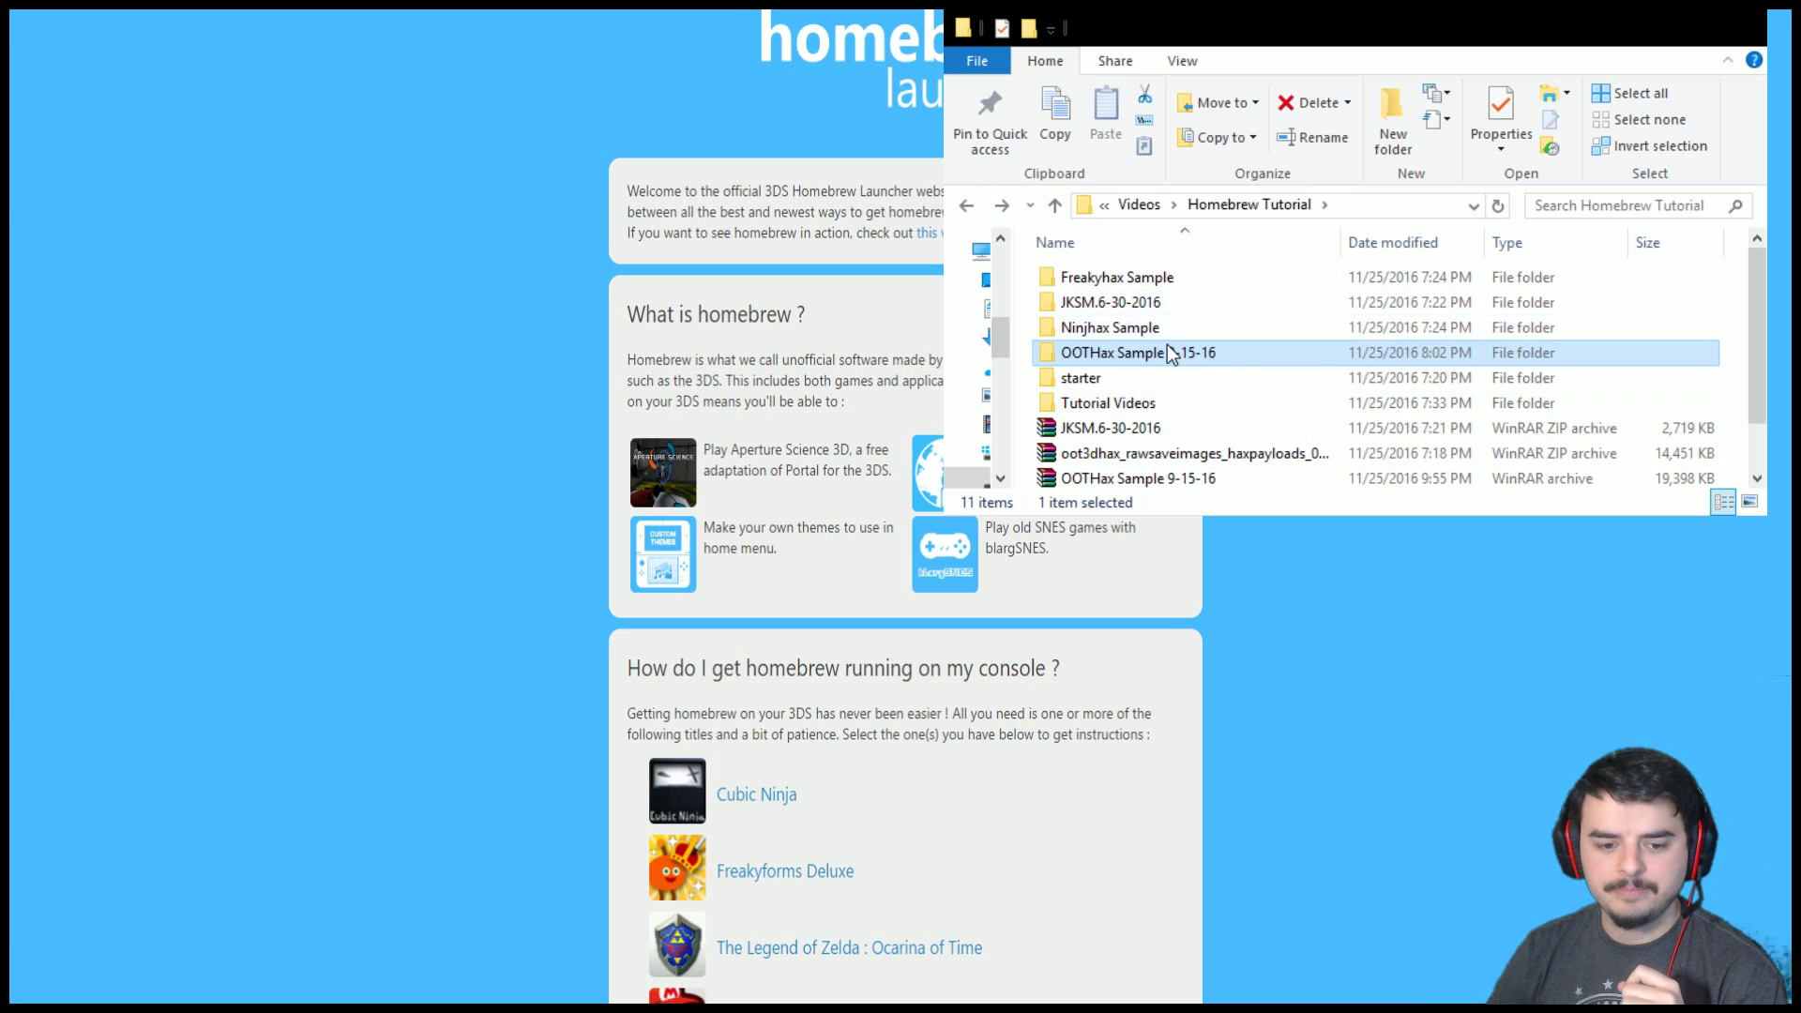
pyautogui.doubleClick(1173, 352)
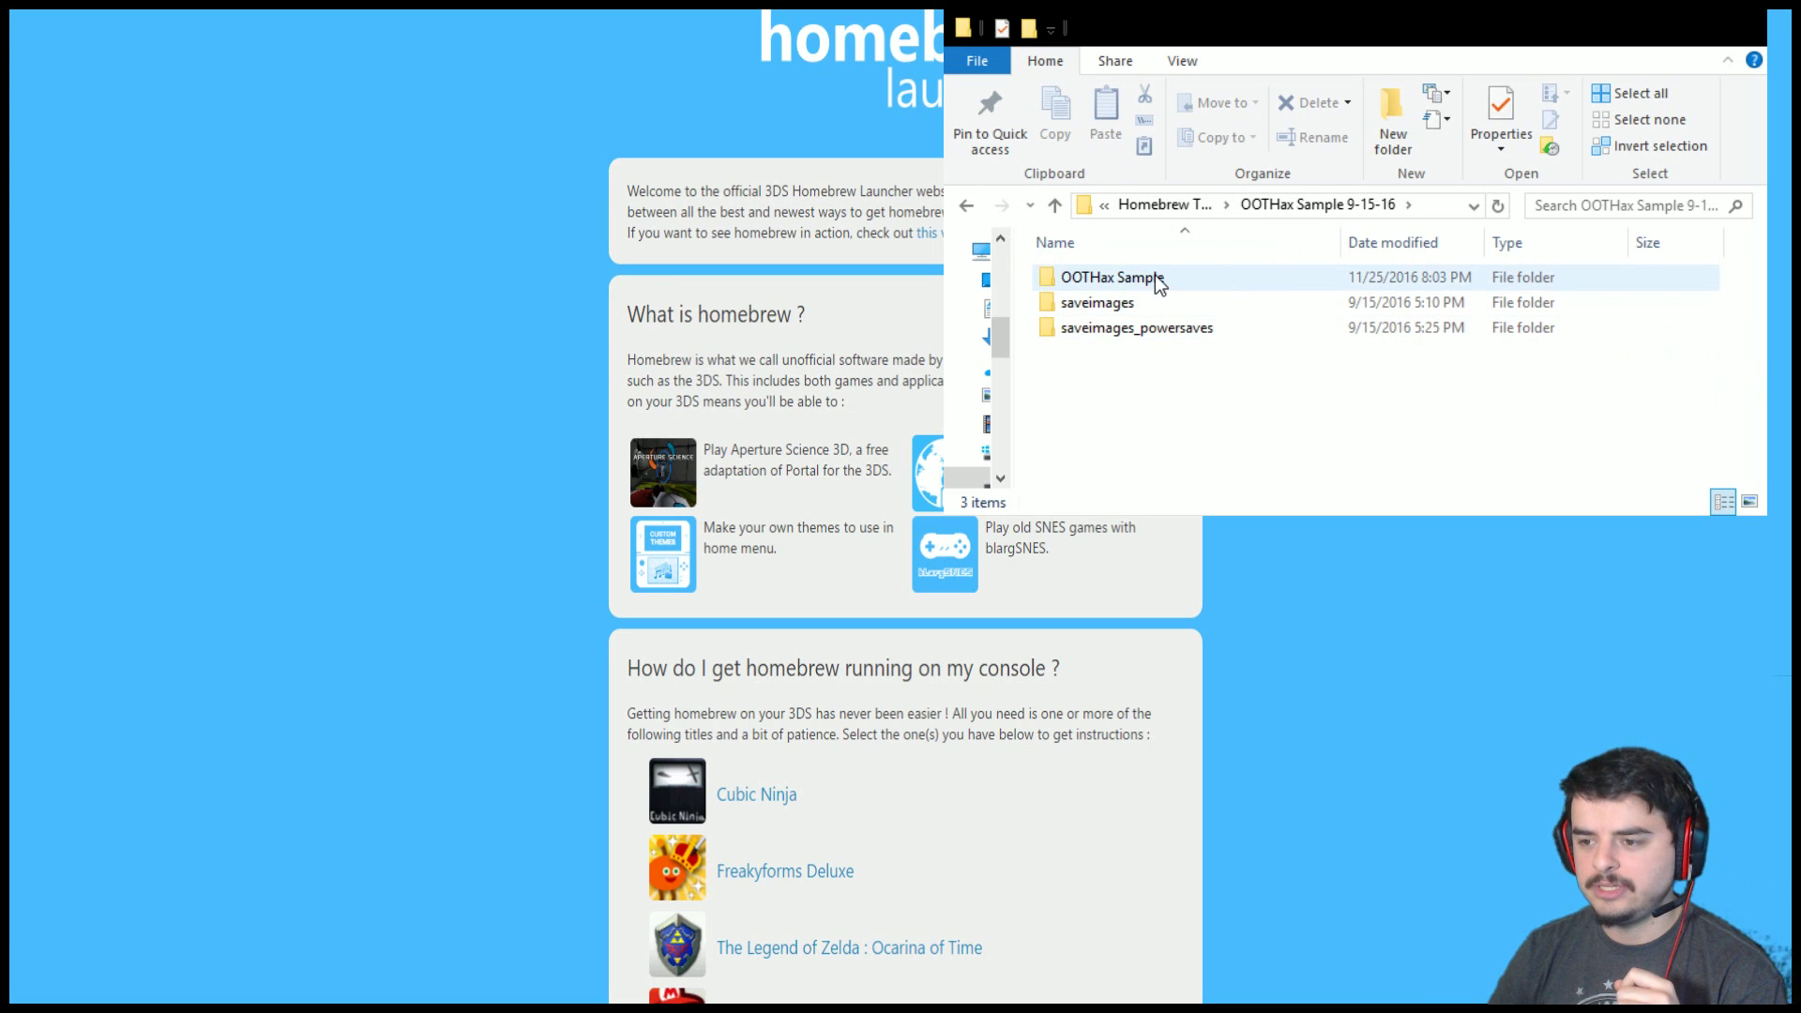
# Step: Switch to 3DS Powersaves, enlarge its window and select the Homebrew save among the local saves
pyautogui.hotkey('alt', 'Tab')
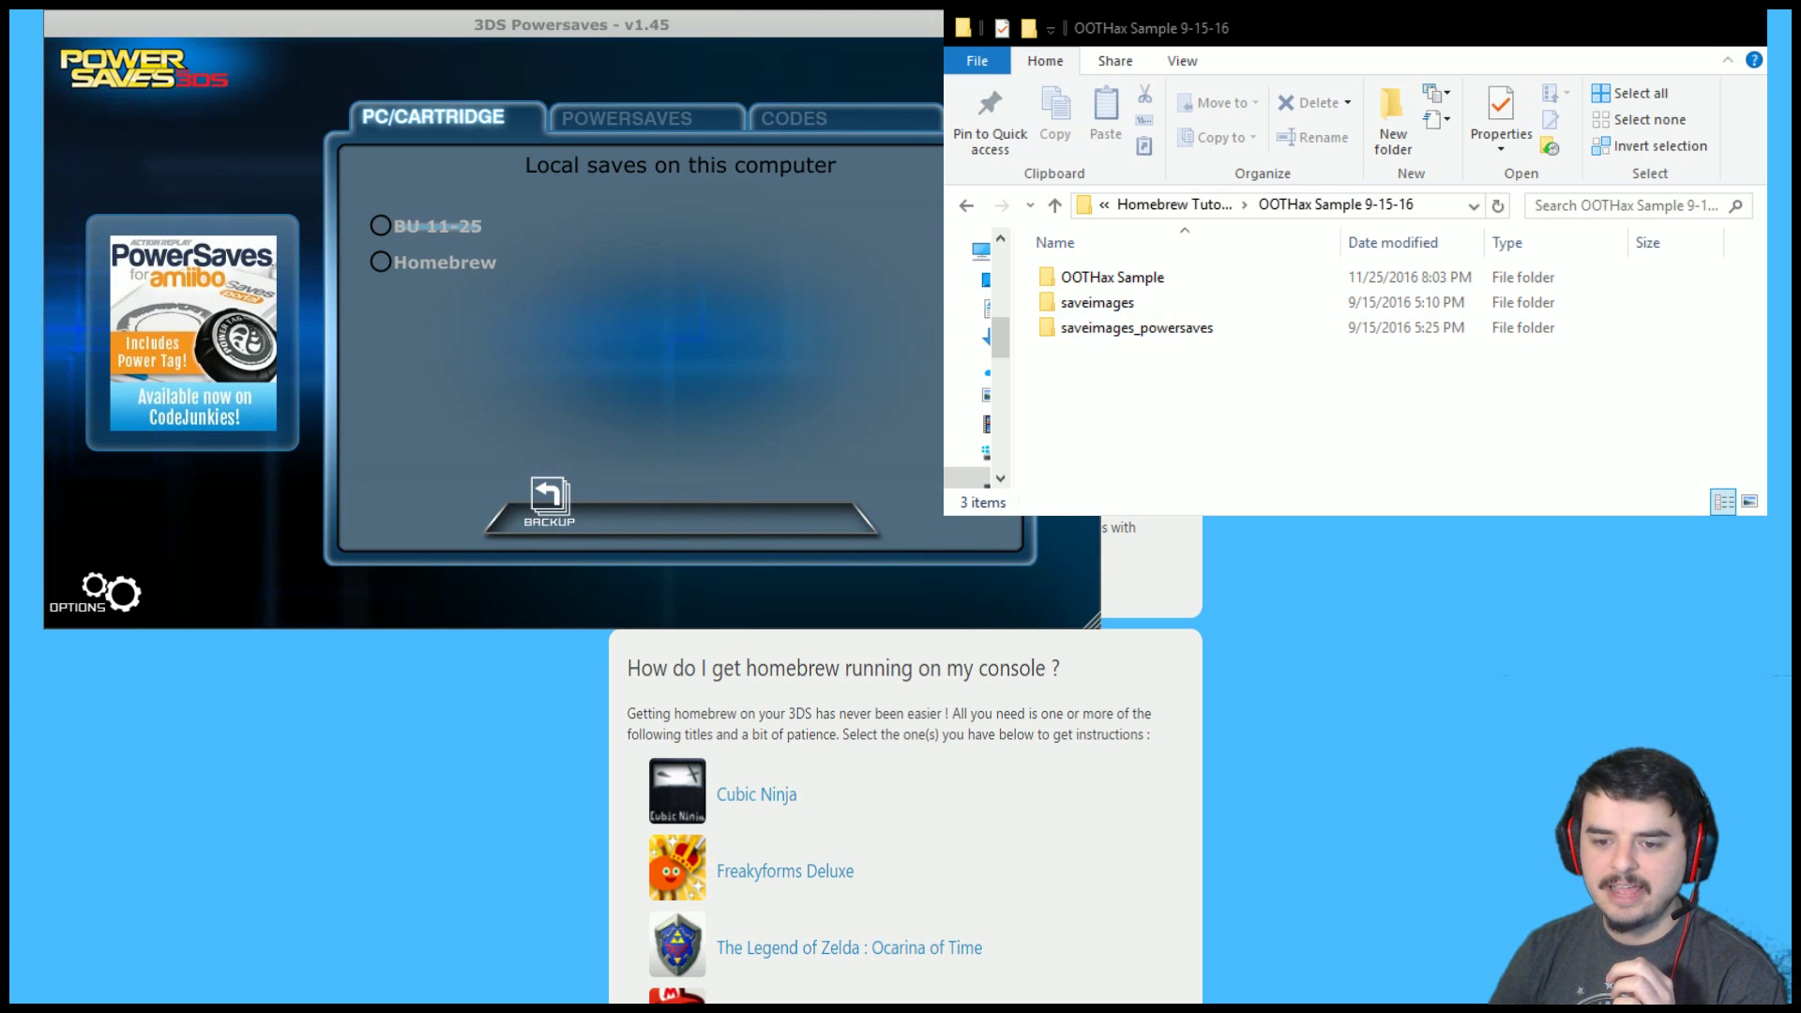
pyautogui.hotkey('alt', 'F4')
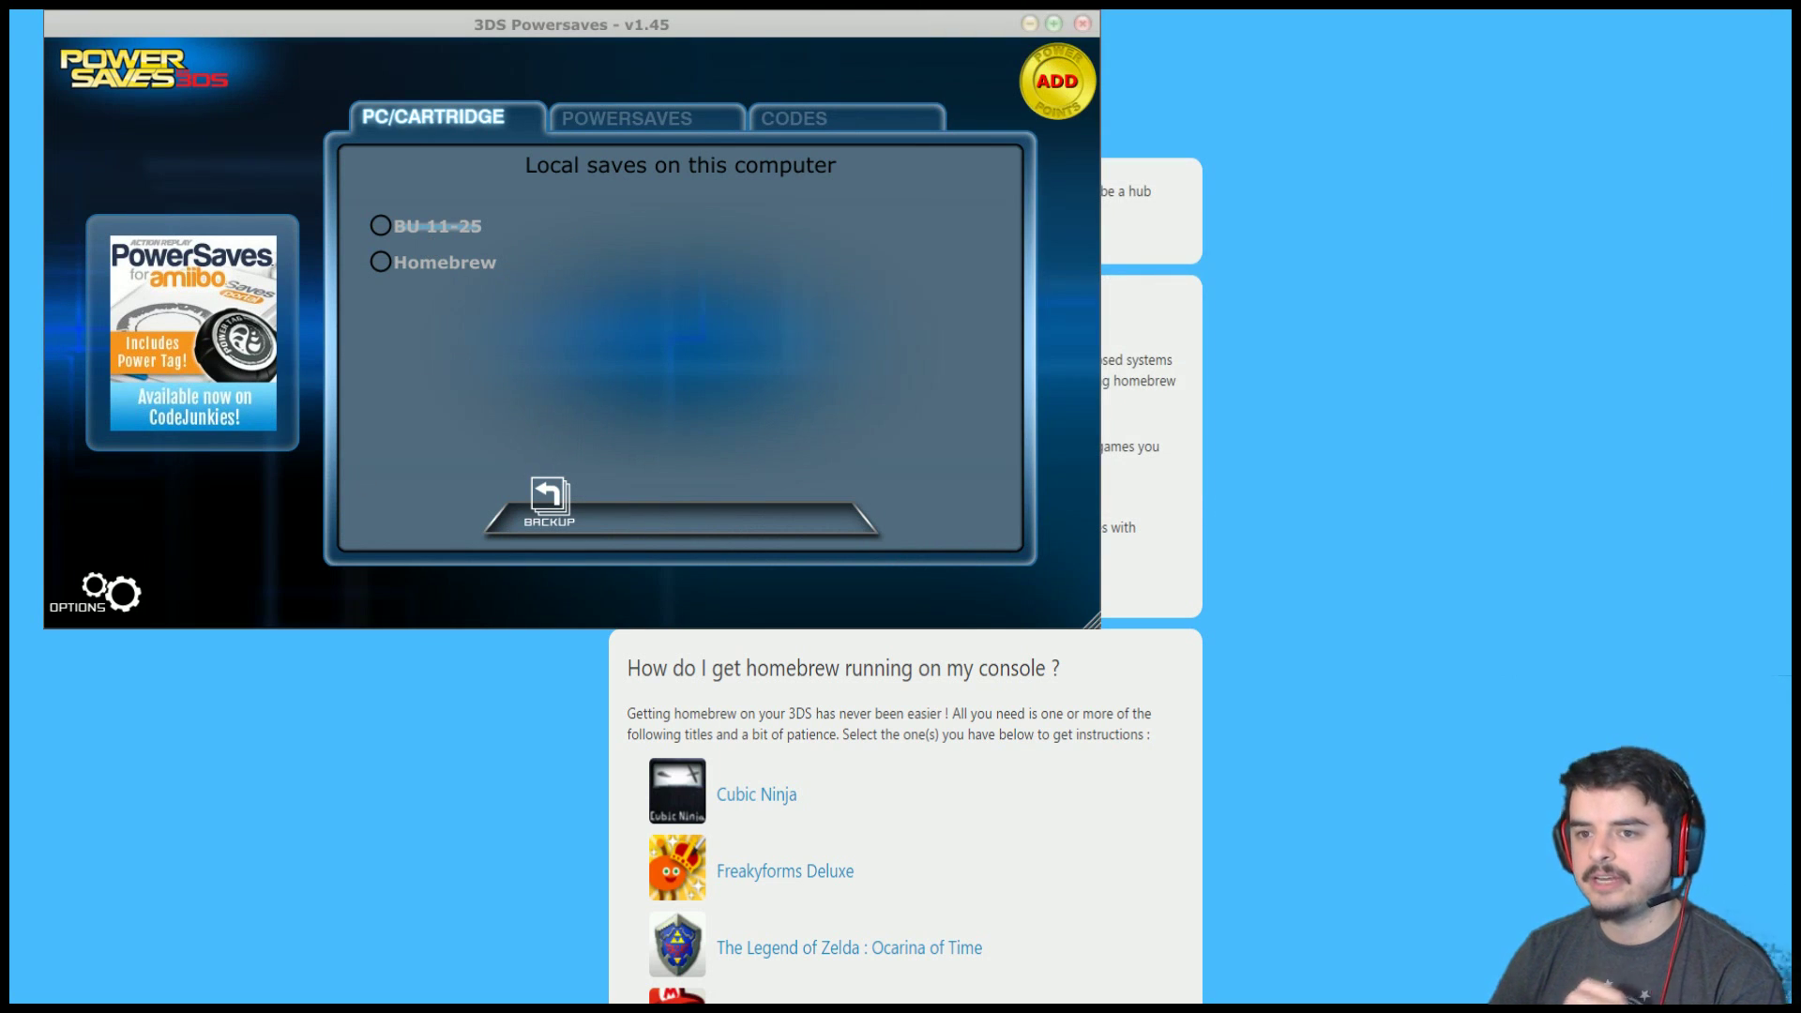
pyautogui.press('super+Up')
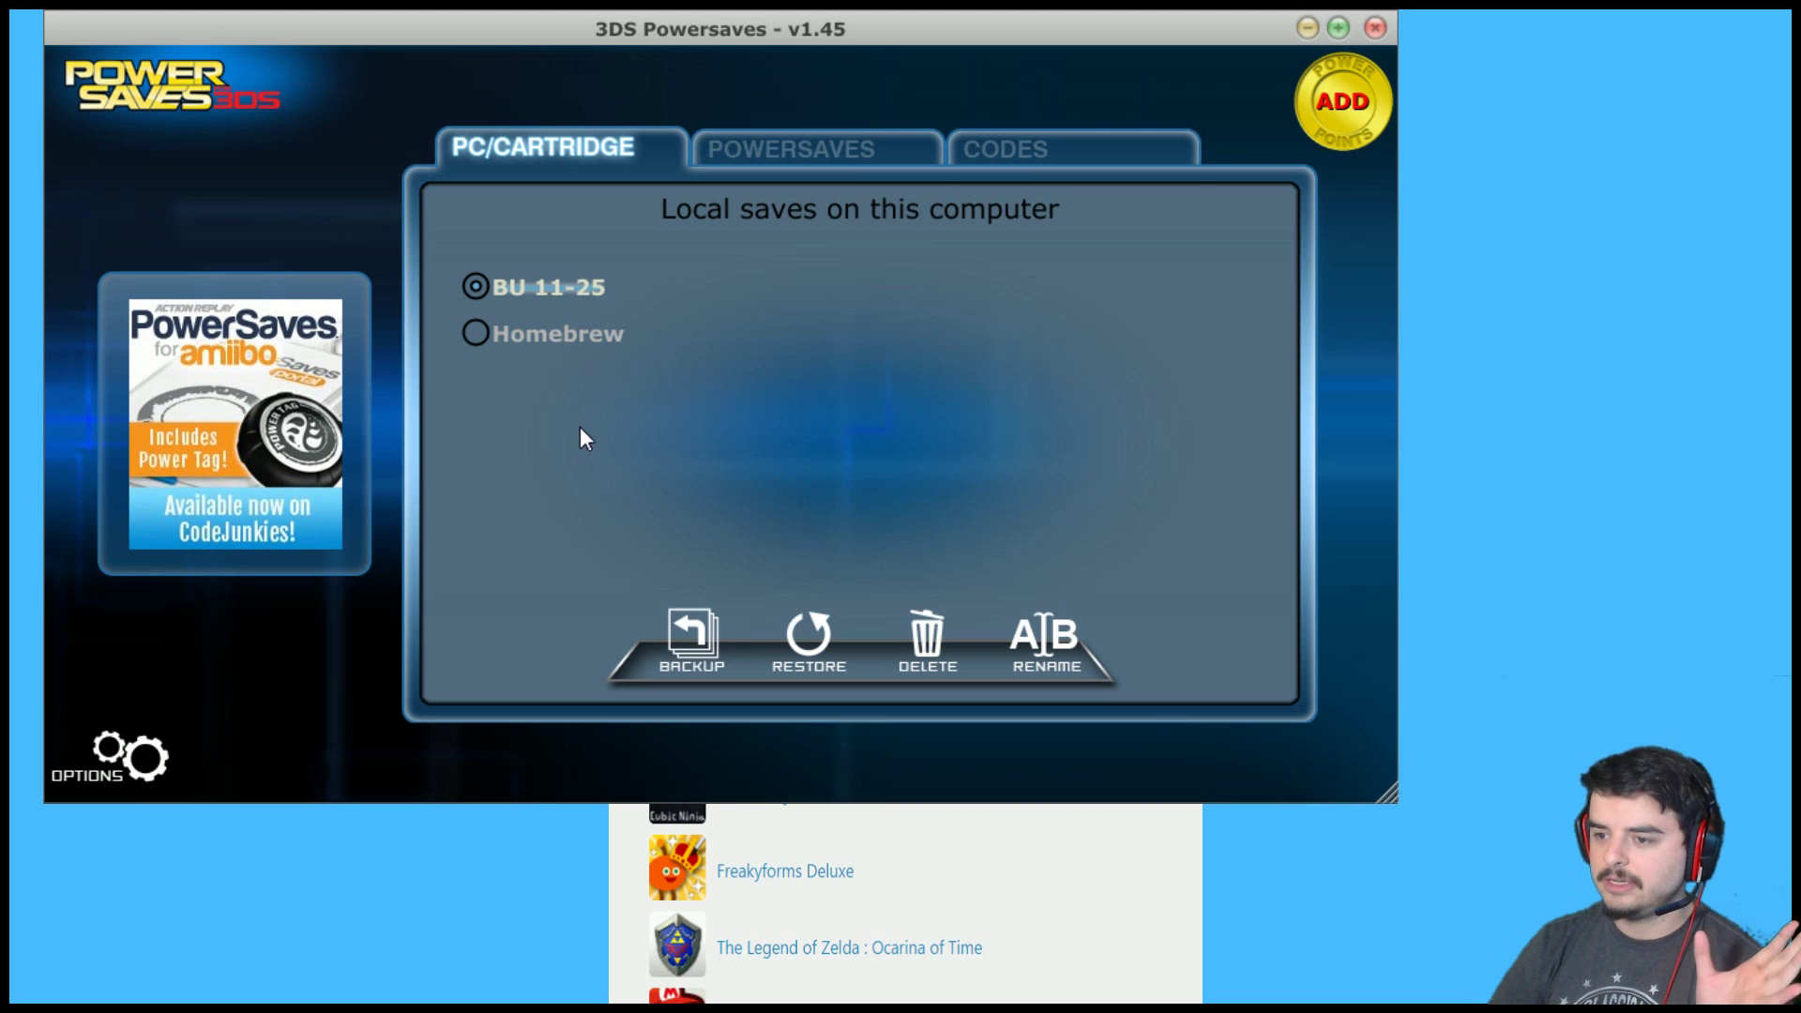
pyautogui.click(565, 343)
pyautogui.click(569, 283)
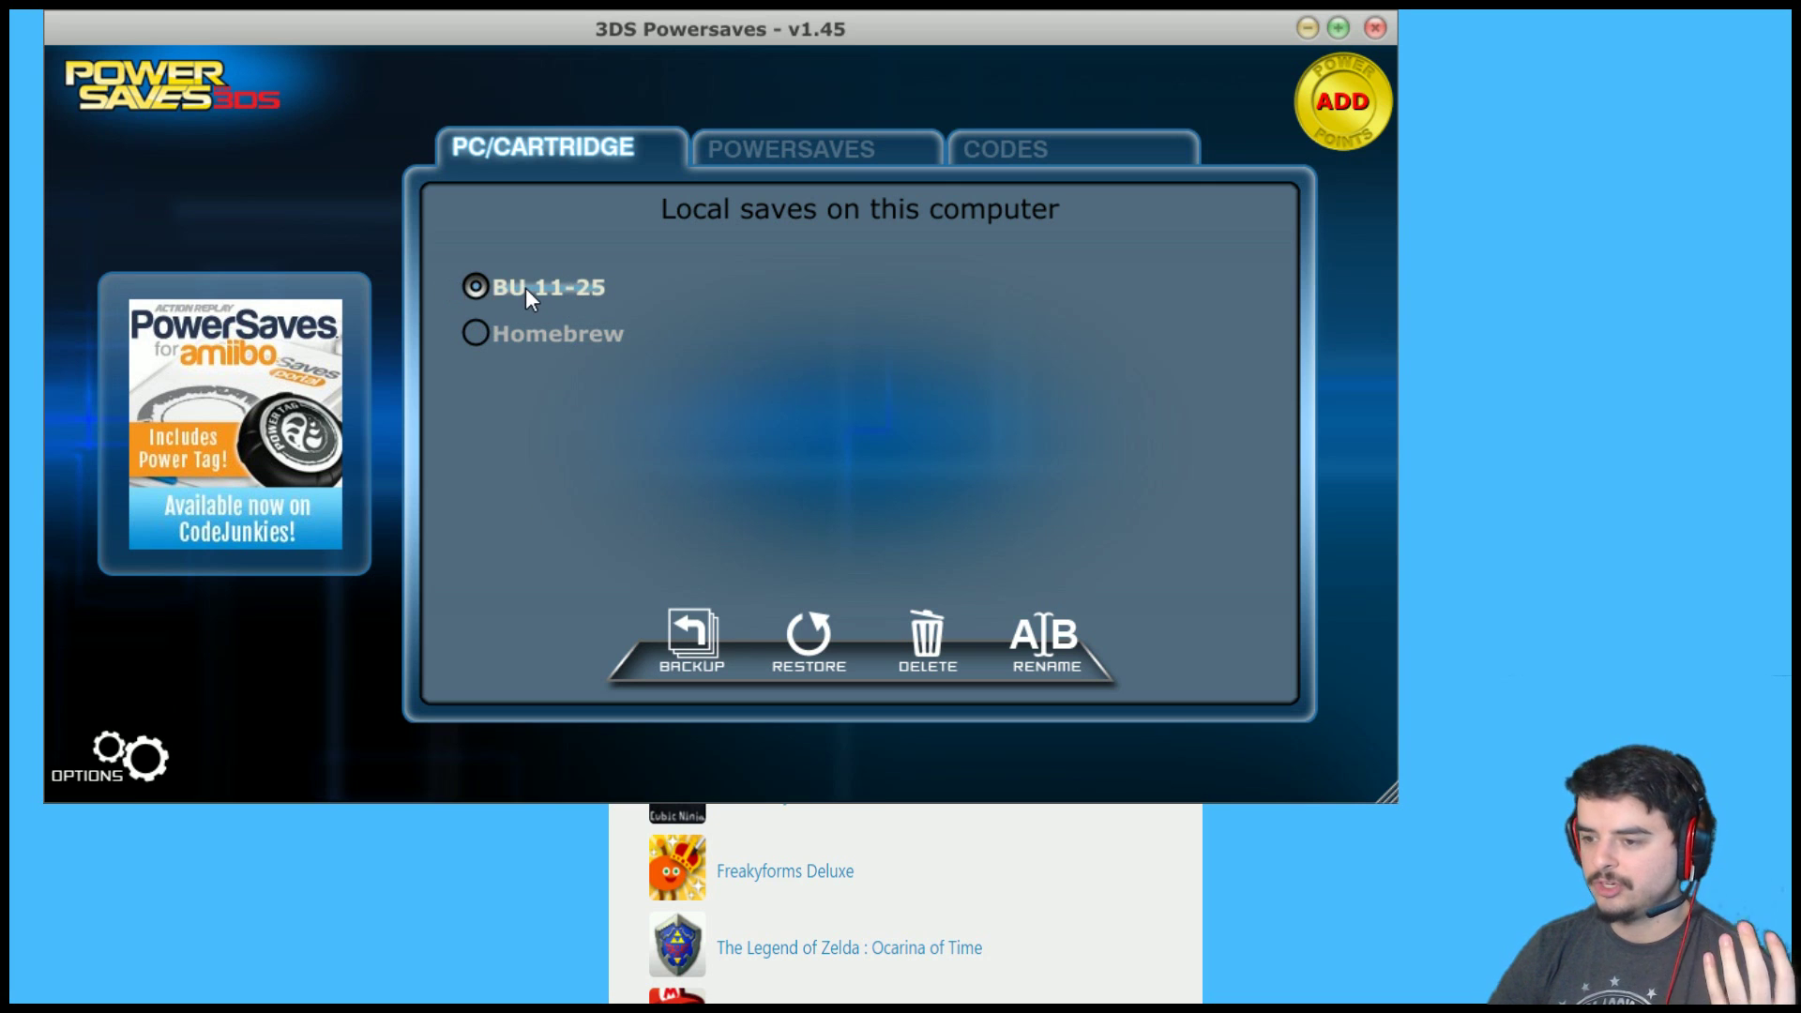
pyautogui.click(574, 344)
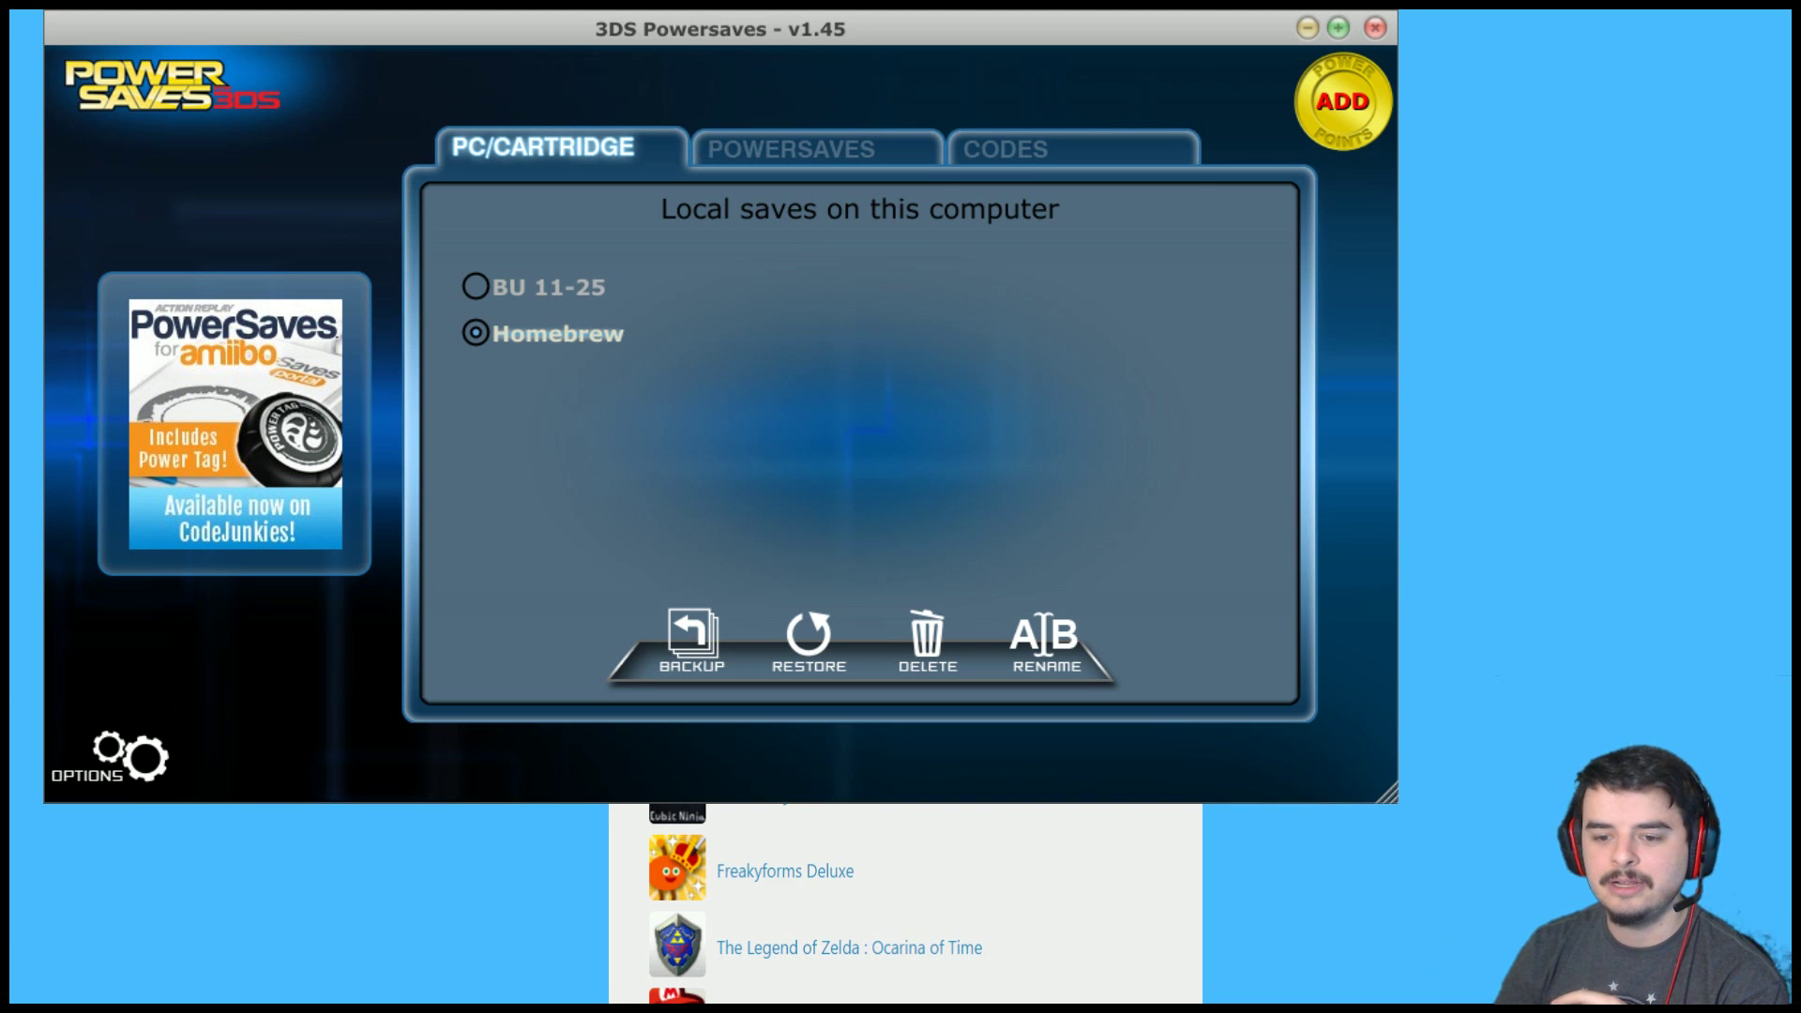
# Step: Switch back to File Explorer and select all the files and folders inside the OOTHax Sample folder
pyautogui.hotkey('alt', 'Tab')
pyautogui.hotkey('alt', 'Tab')
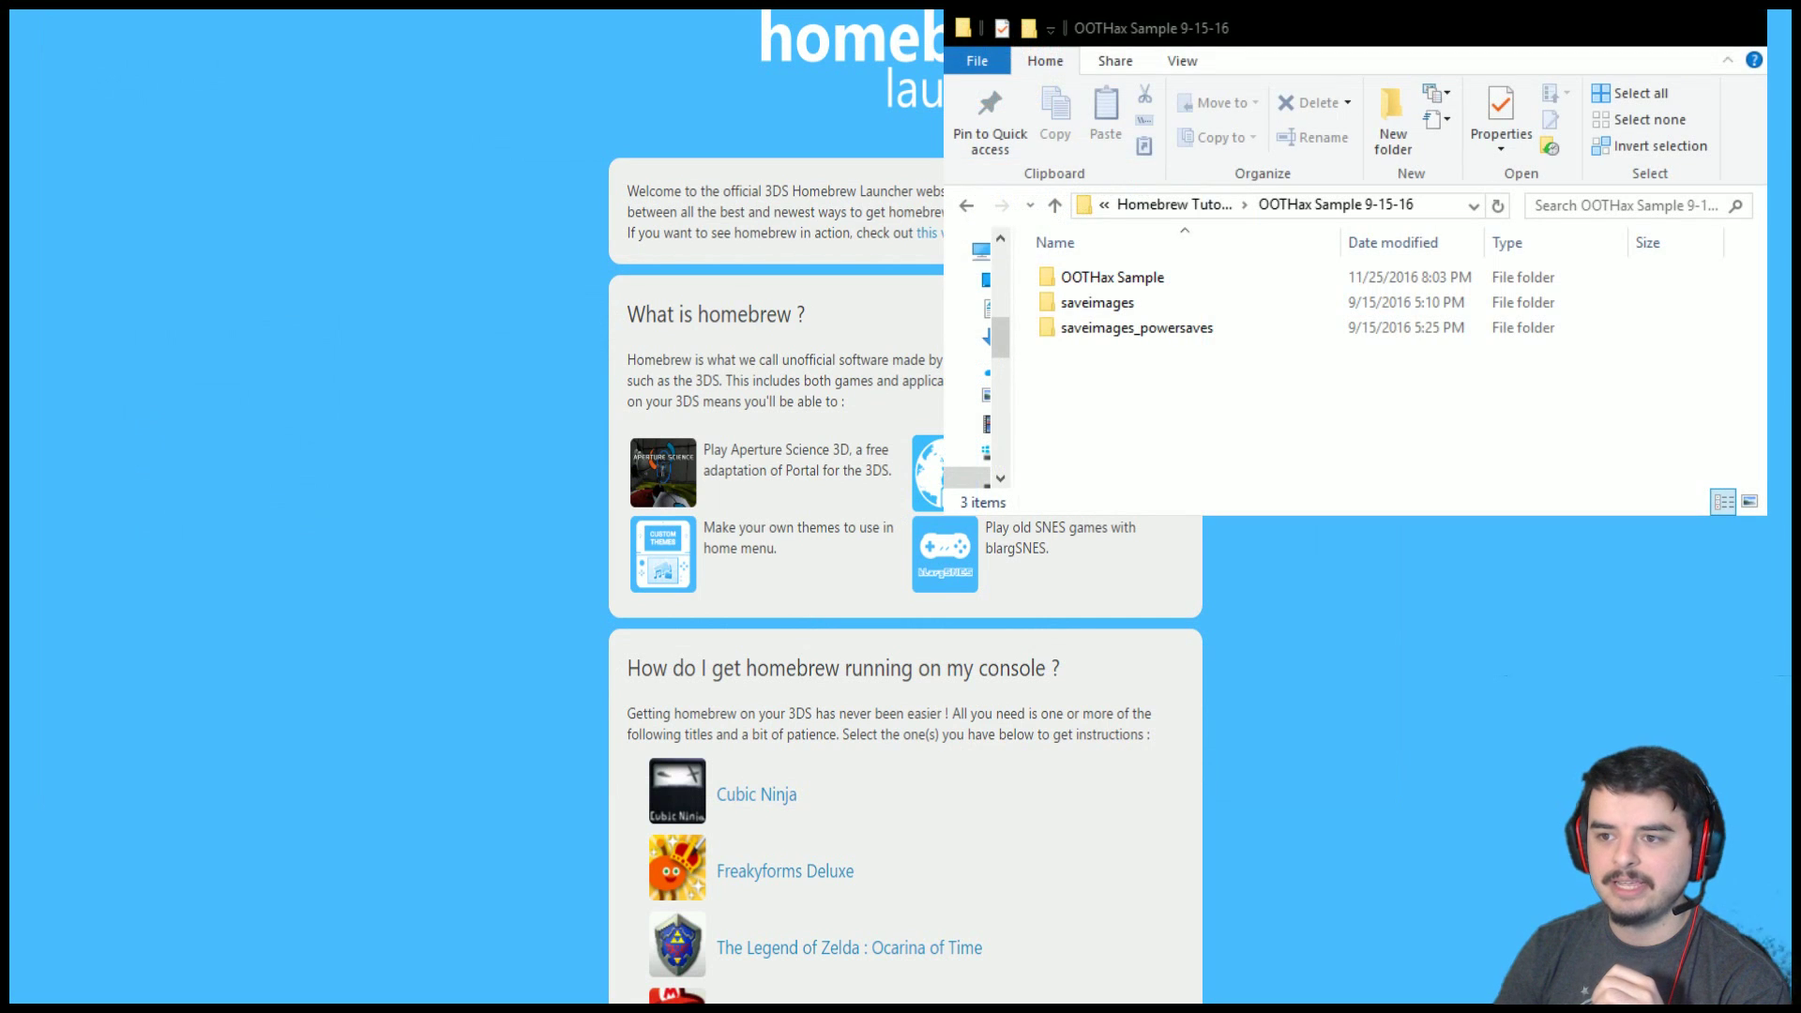
pyautogui.doubleClick(1163, 276)
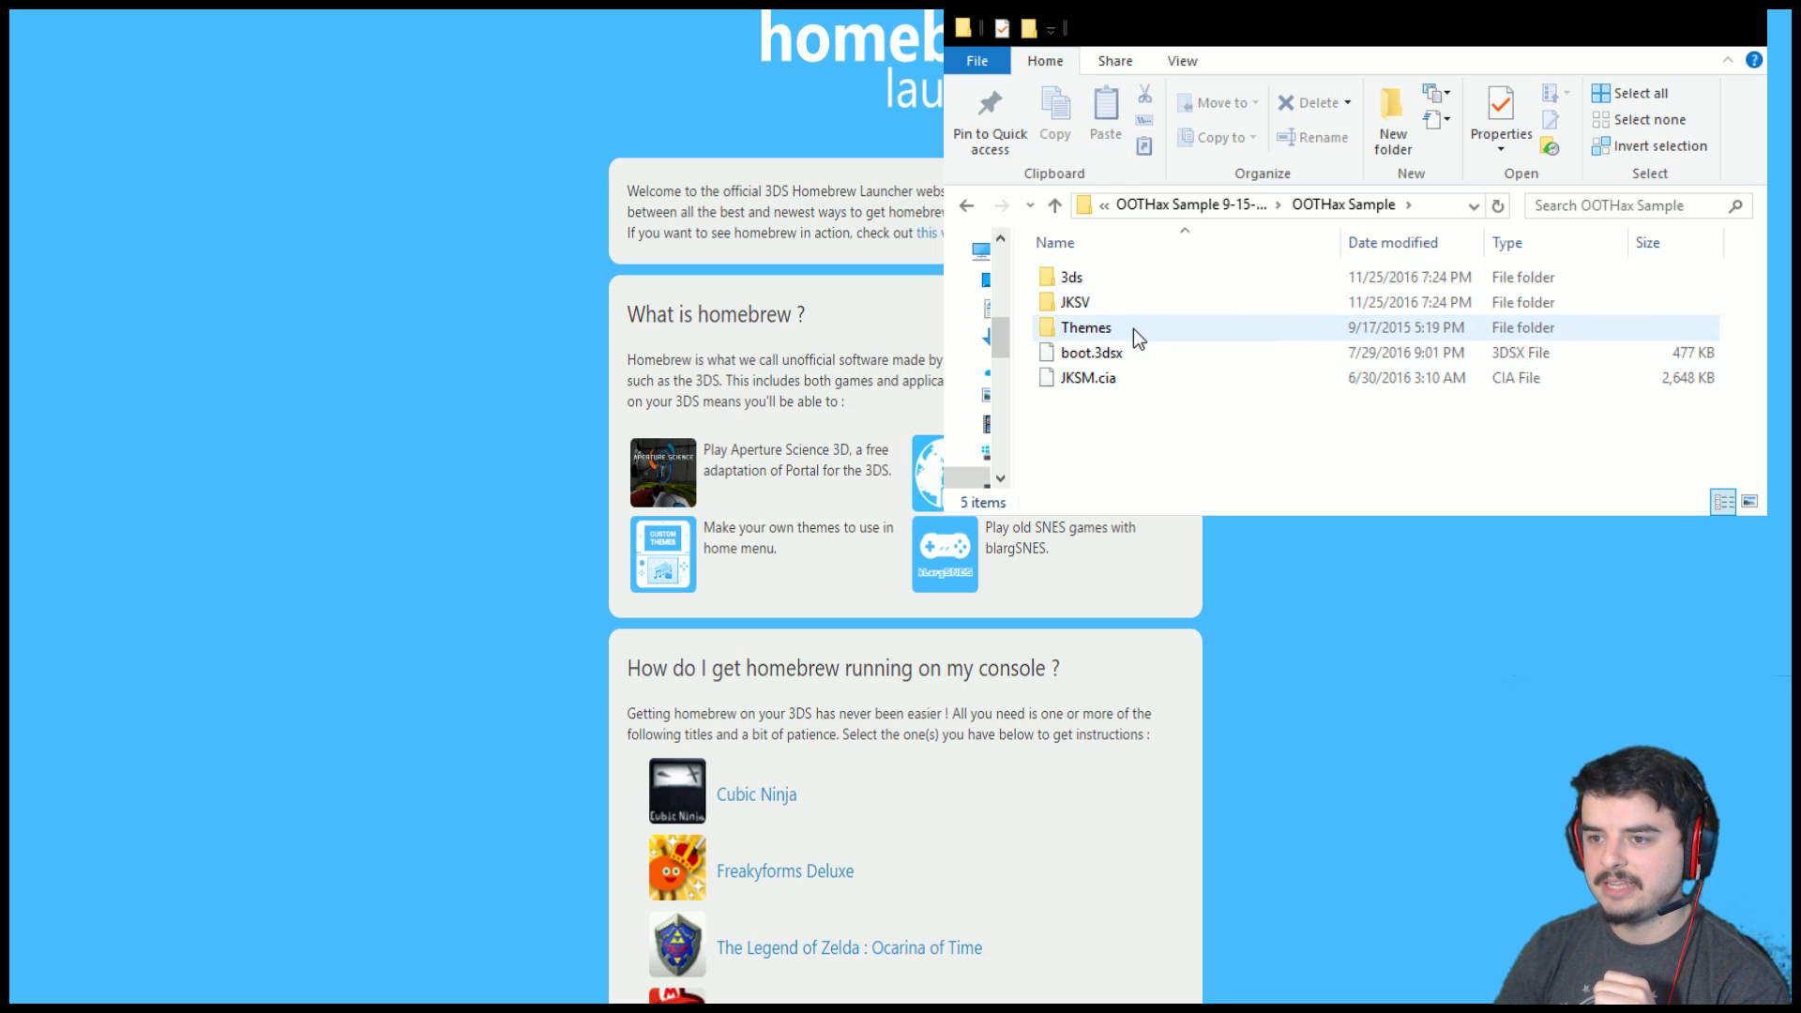
pyautogui.moveTo(1192, 461); pyautogui.dragTo(1112, 253)
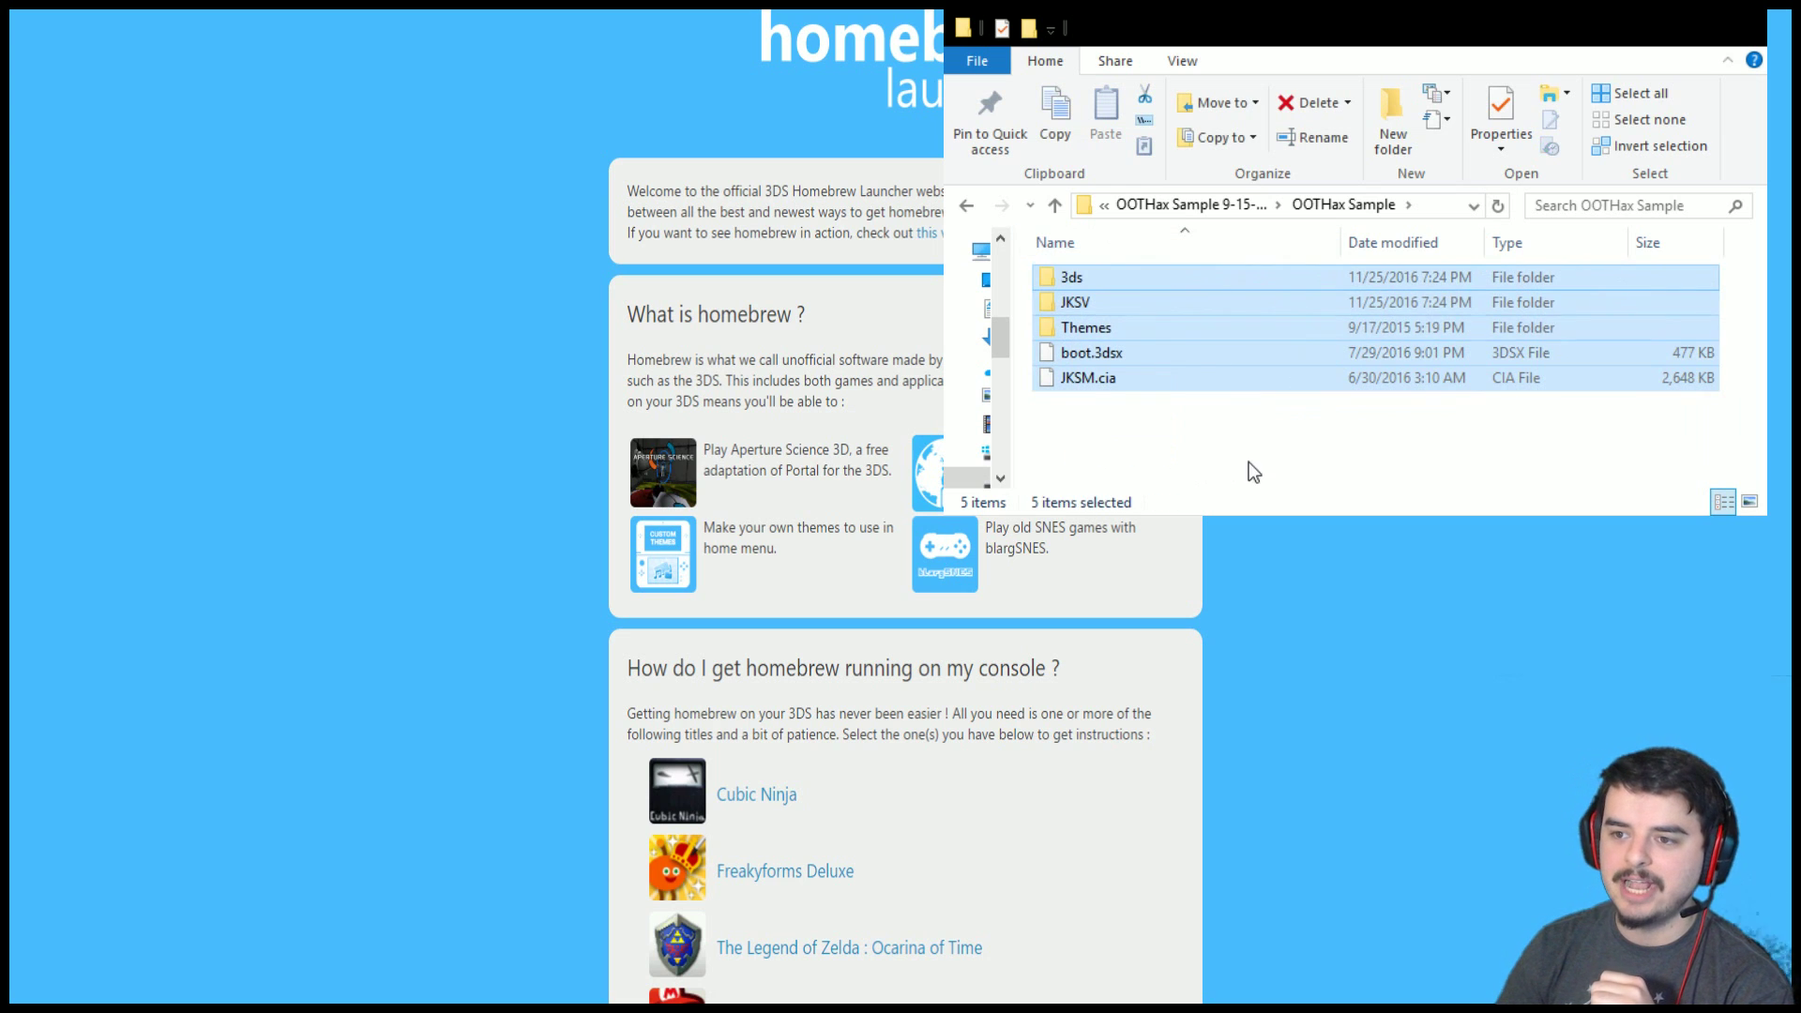
pyautogui.click(1210, 431)
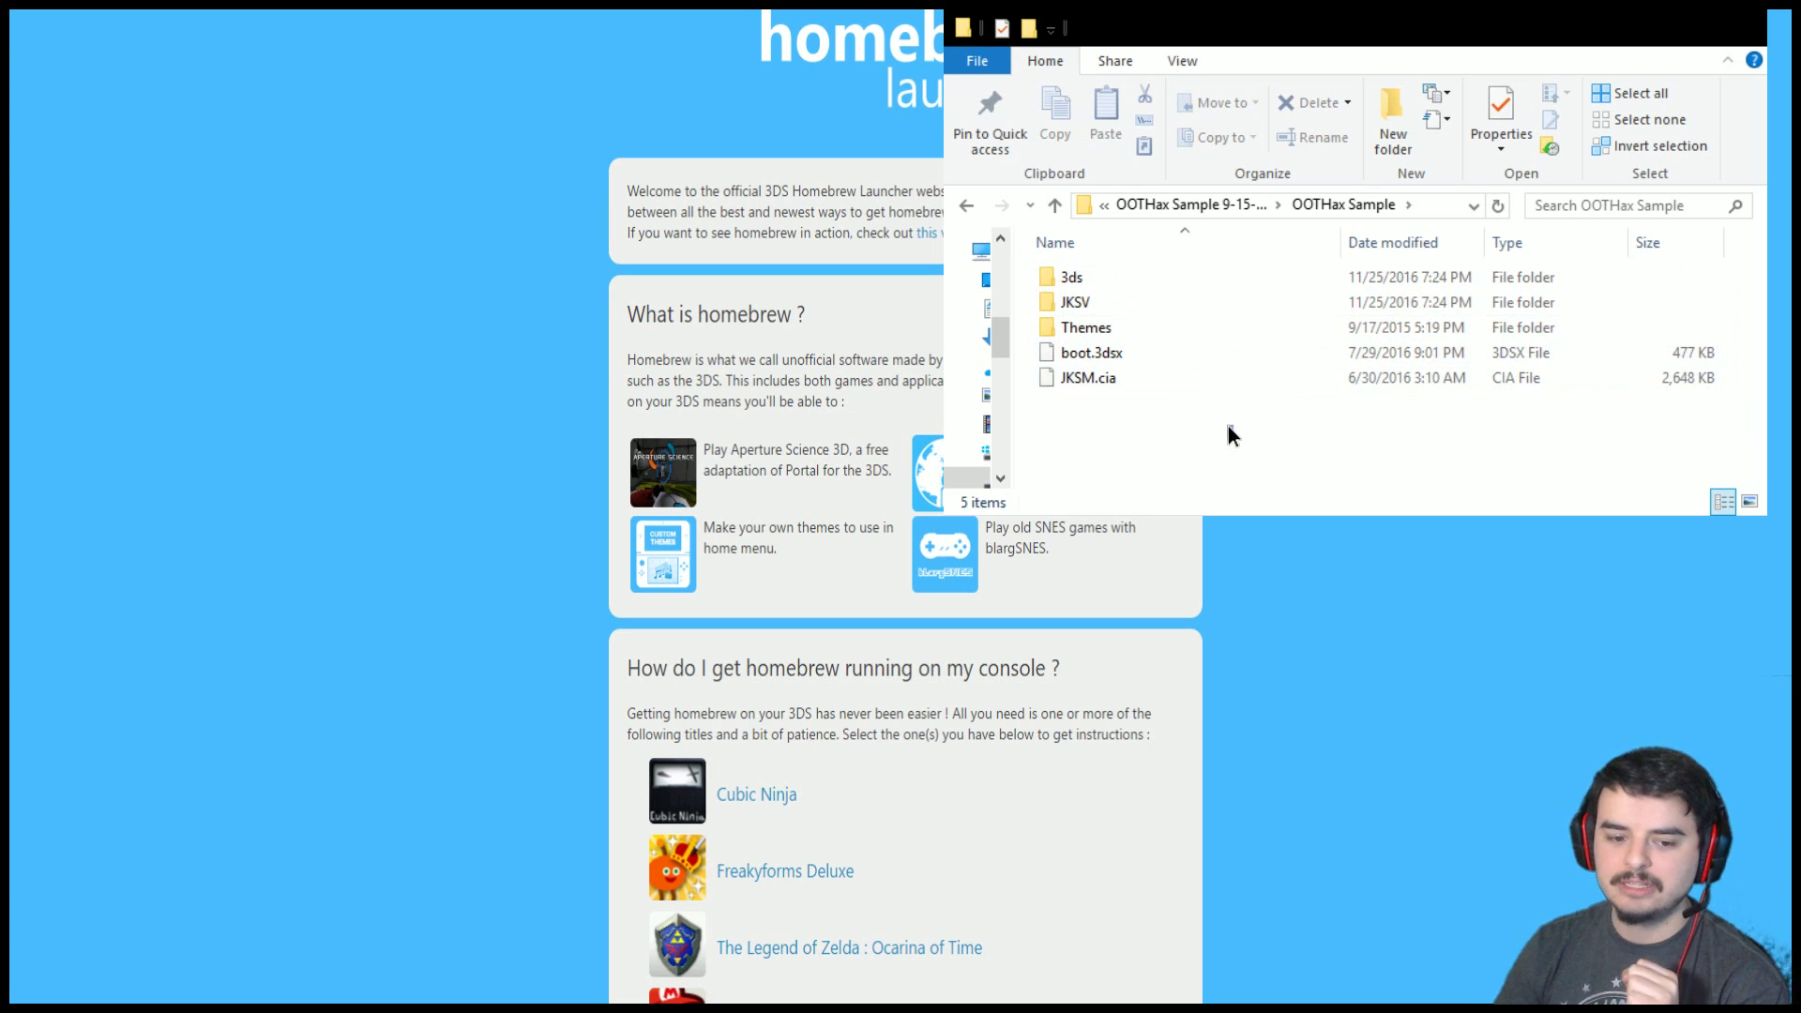
pyautogui.moveTo(1231, 437); pyautogui.dragTo(1083, 279)
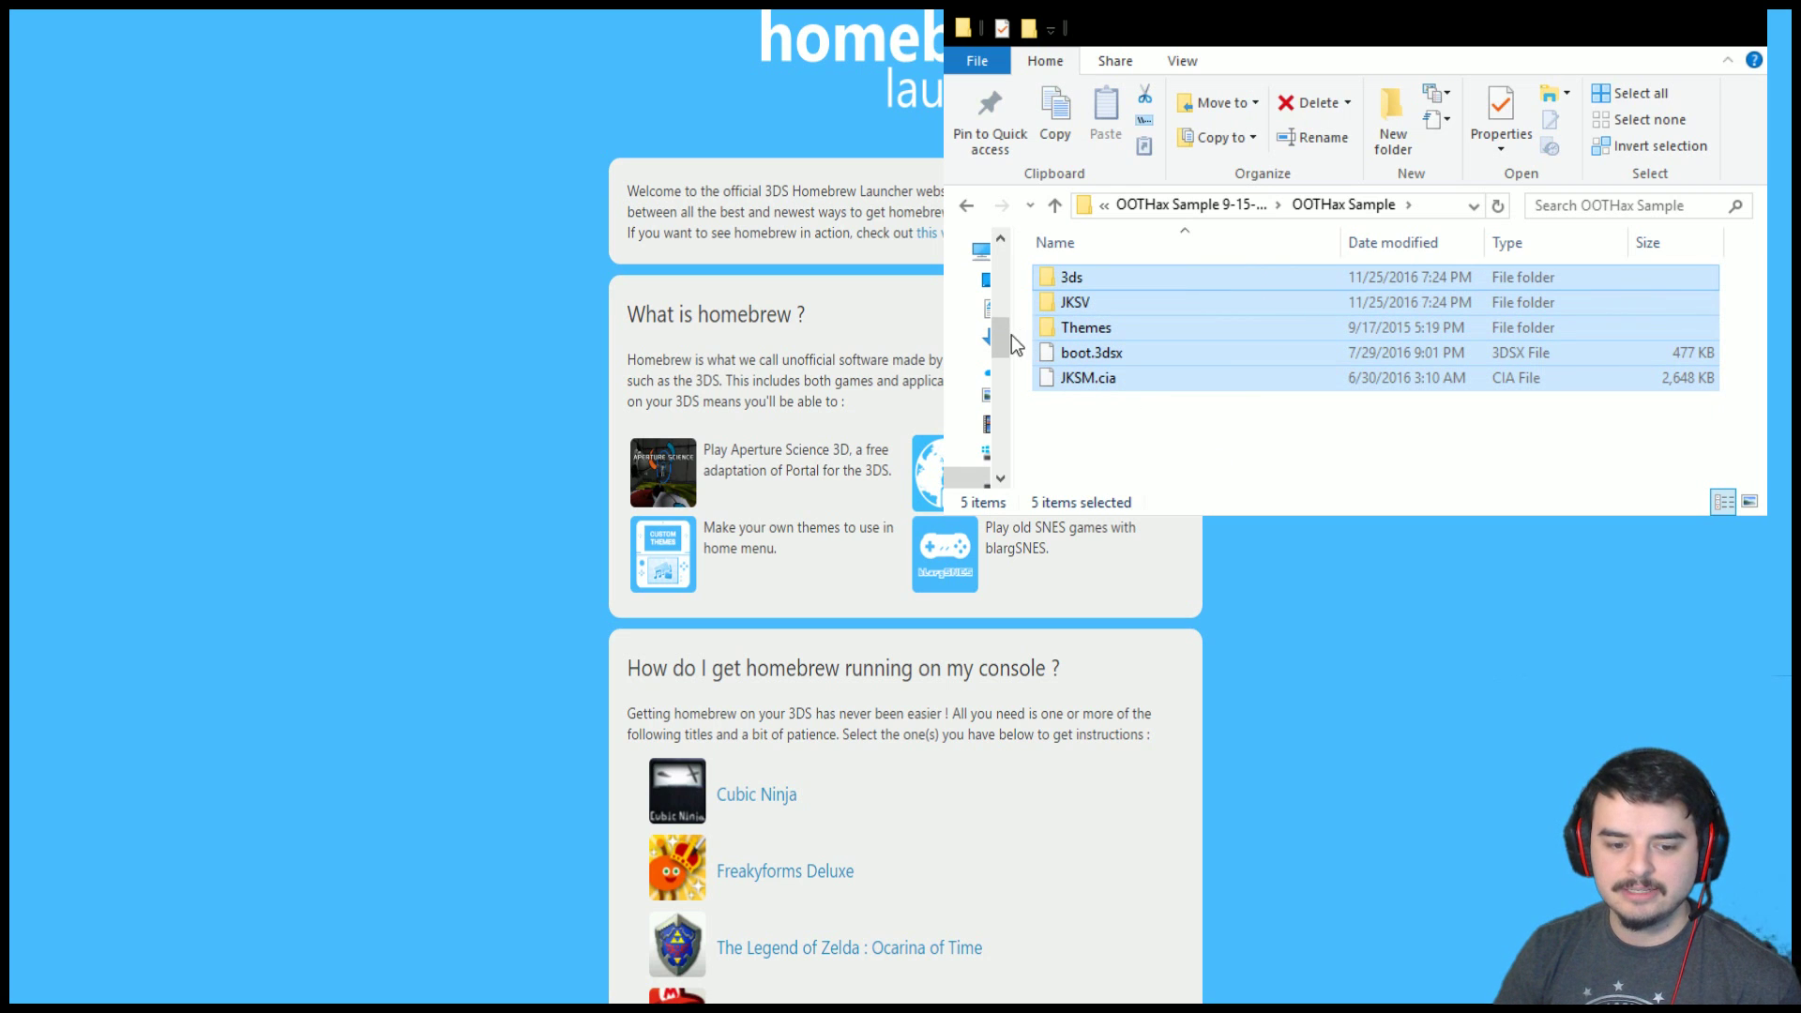
# Step: Locate the EMUNAND9SD (G:) drive in the widened folder tree, narrow the tree again and clear the file selection
pyautogui.moveTo(1013, 338); pyautogui.dragTo(1173, 353)
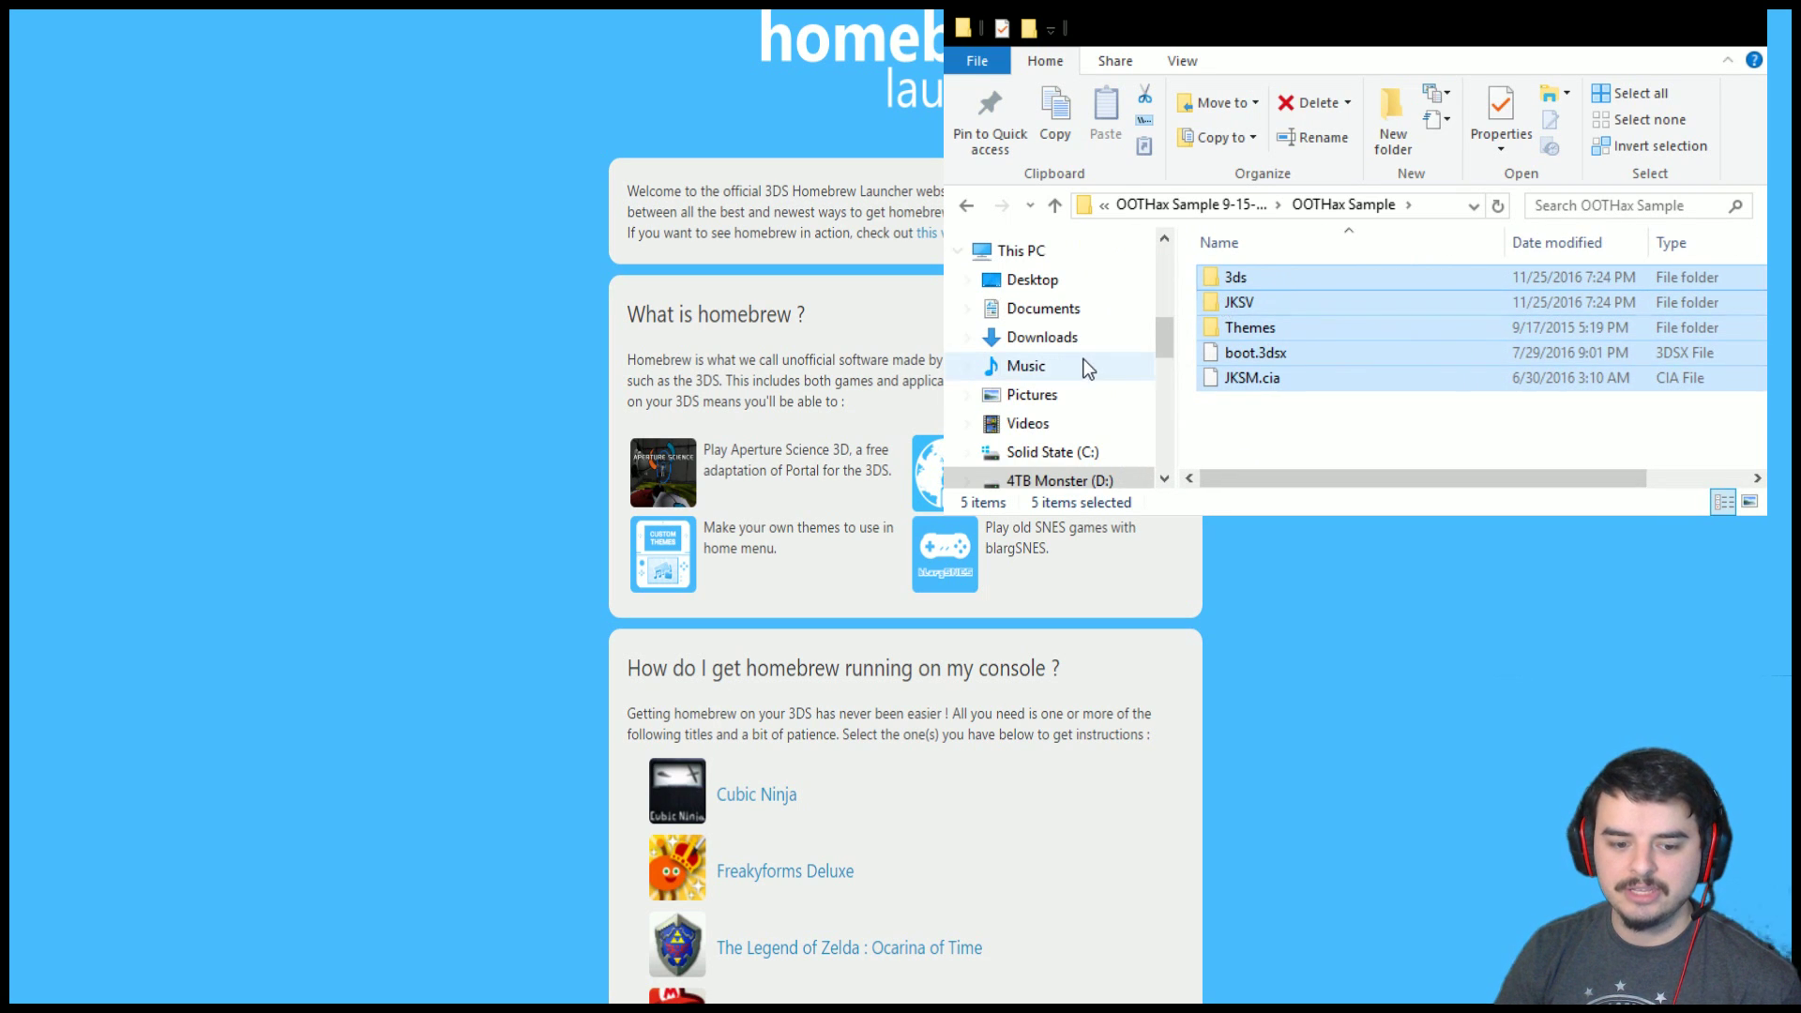
pyautogui.scroll(-1, 1088, 368)
pyautogui.moveTo(1257, 279)
pyautogui.mouseDown()
pyautogui.moveTo(1101, 452)
pyautogui.moveTo(1079, 352)
pyautogui.moveTo(1060, 390)
pyautogui.moveTo(1259, 280)
pyautogui.mouseUp()
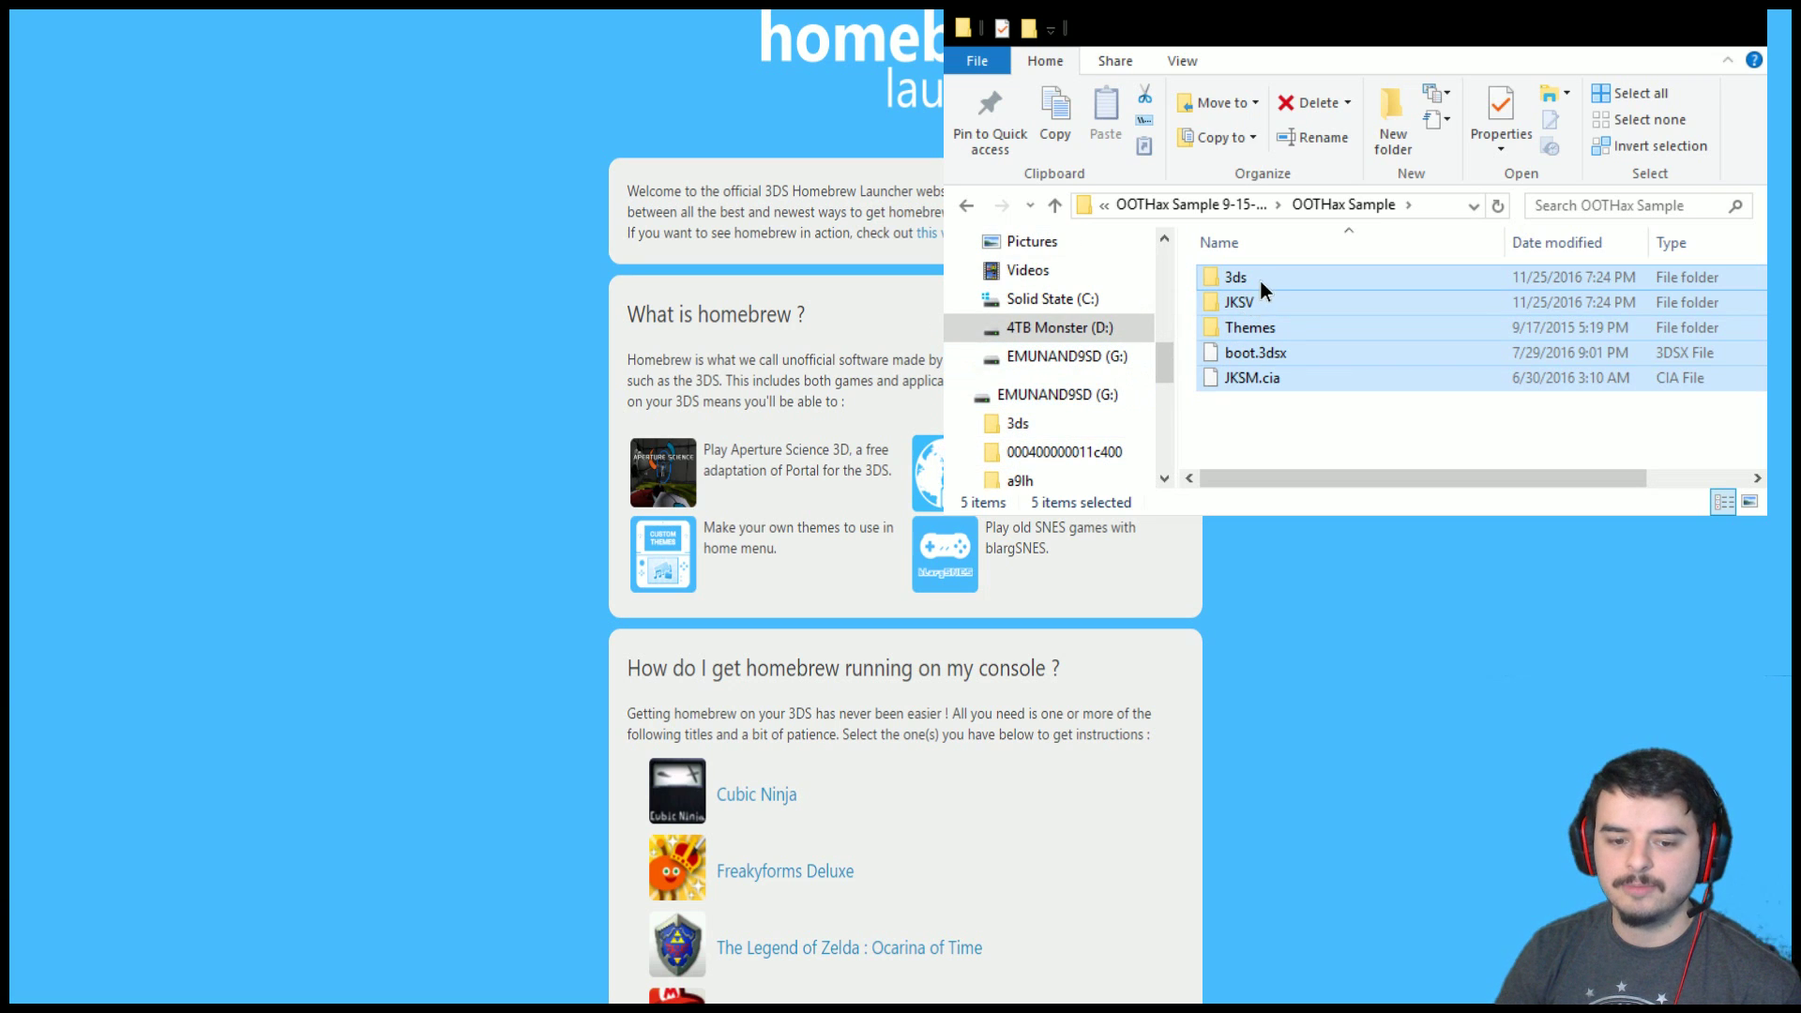
pyautogui.moveTo(1178, 409); pyautogui.dragTo(1013, 383)
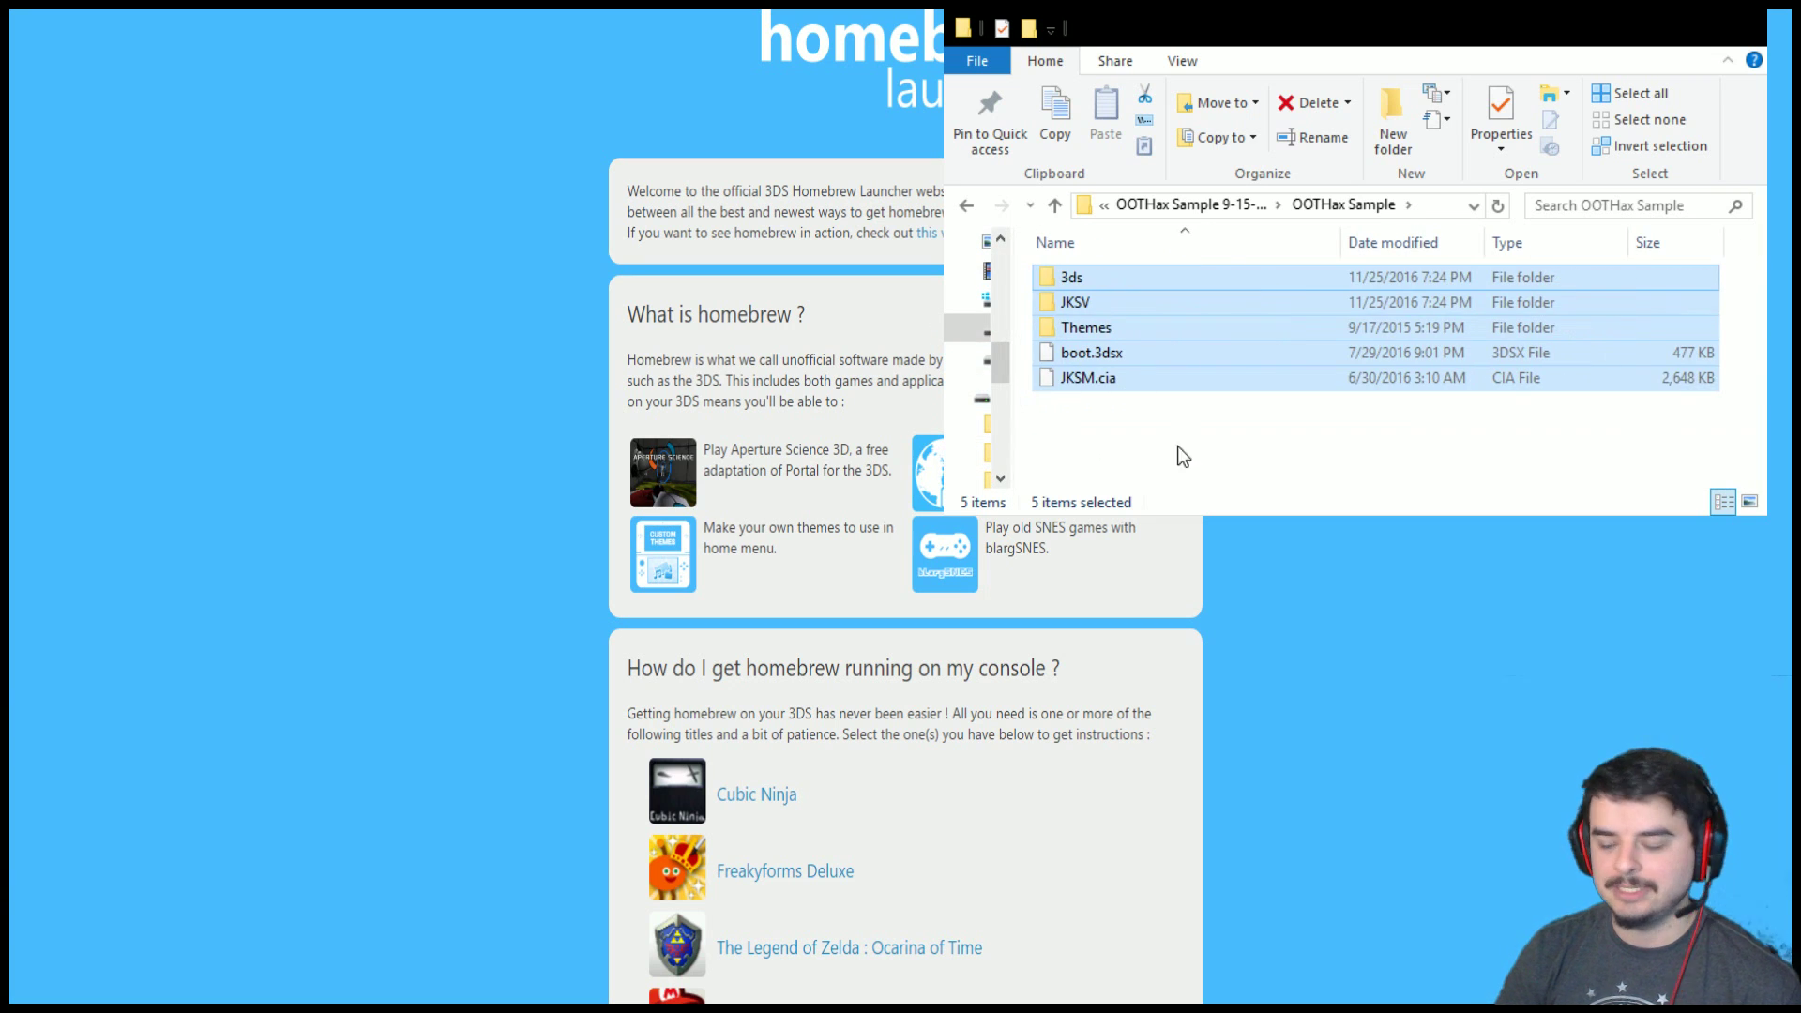
pyautogui.click(1243, 459)
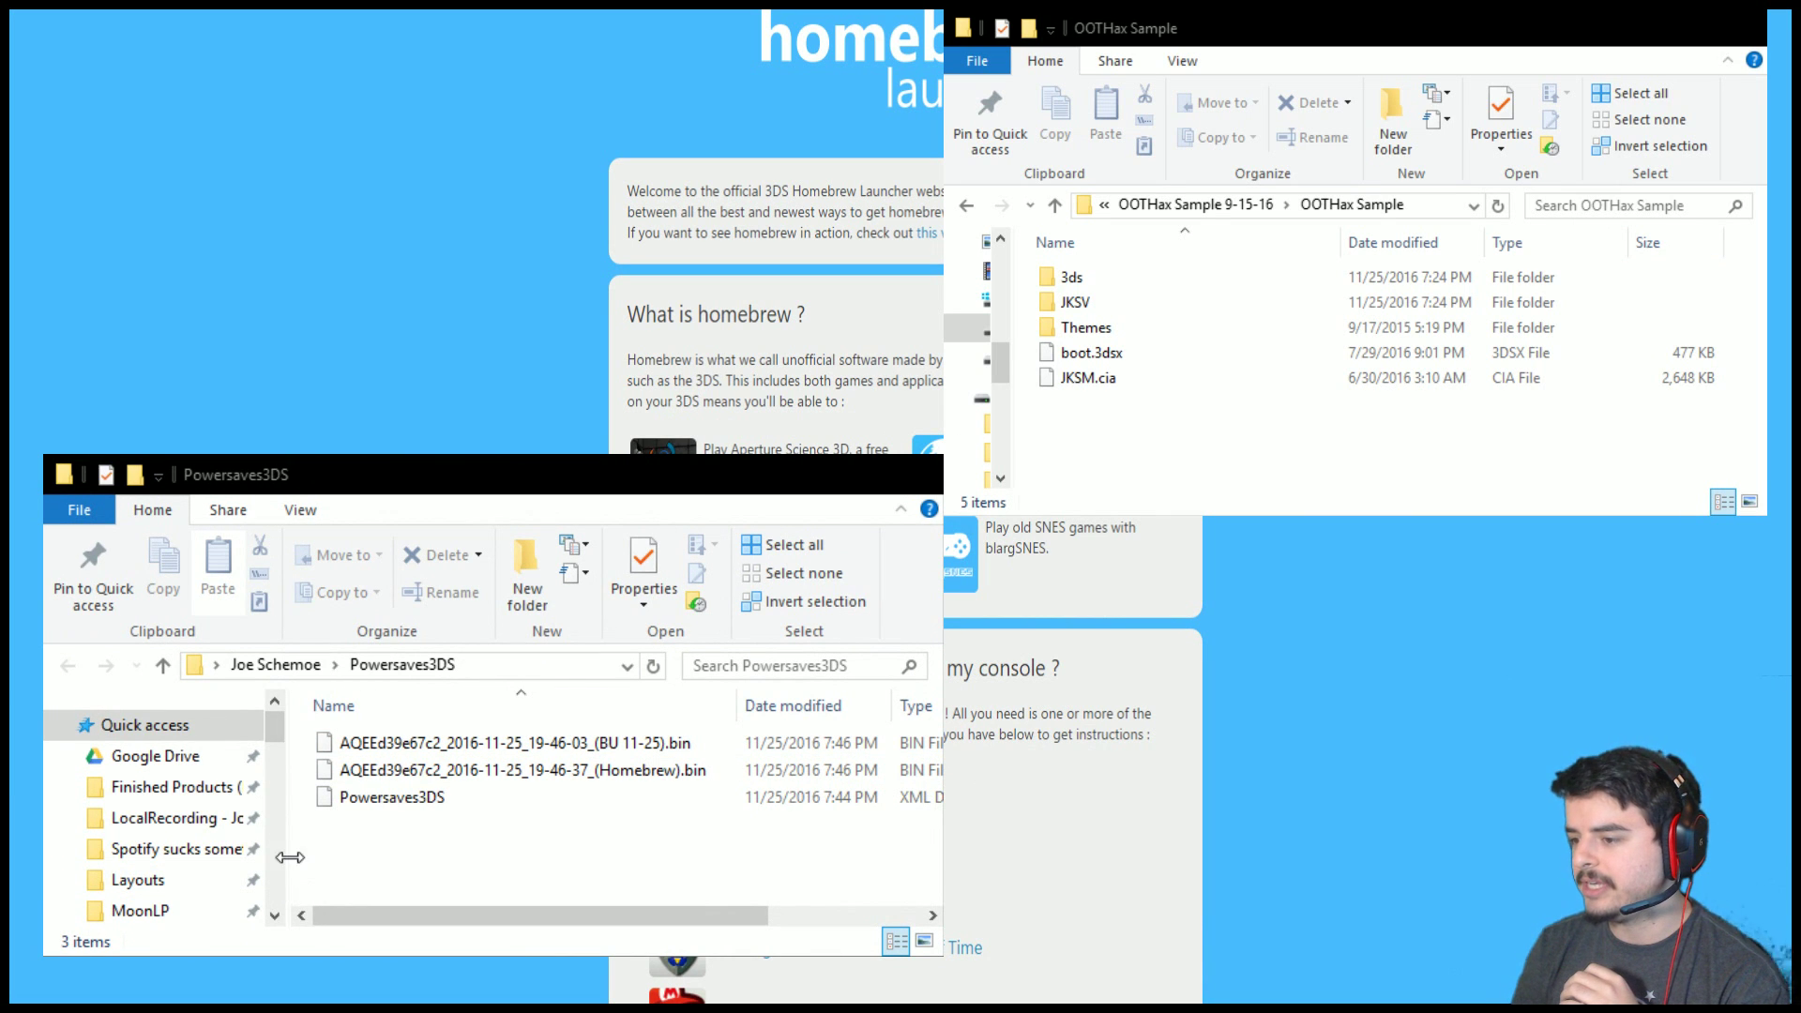
pyautogui.moveTo(281, 852); pyautogui.dragTo(84, 846)
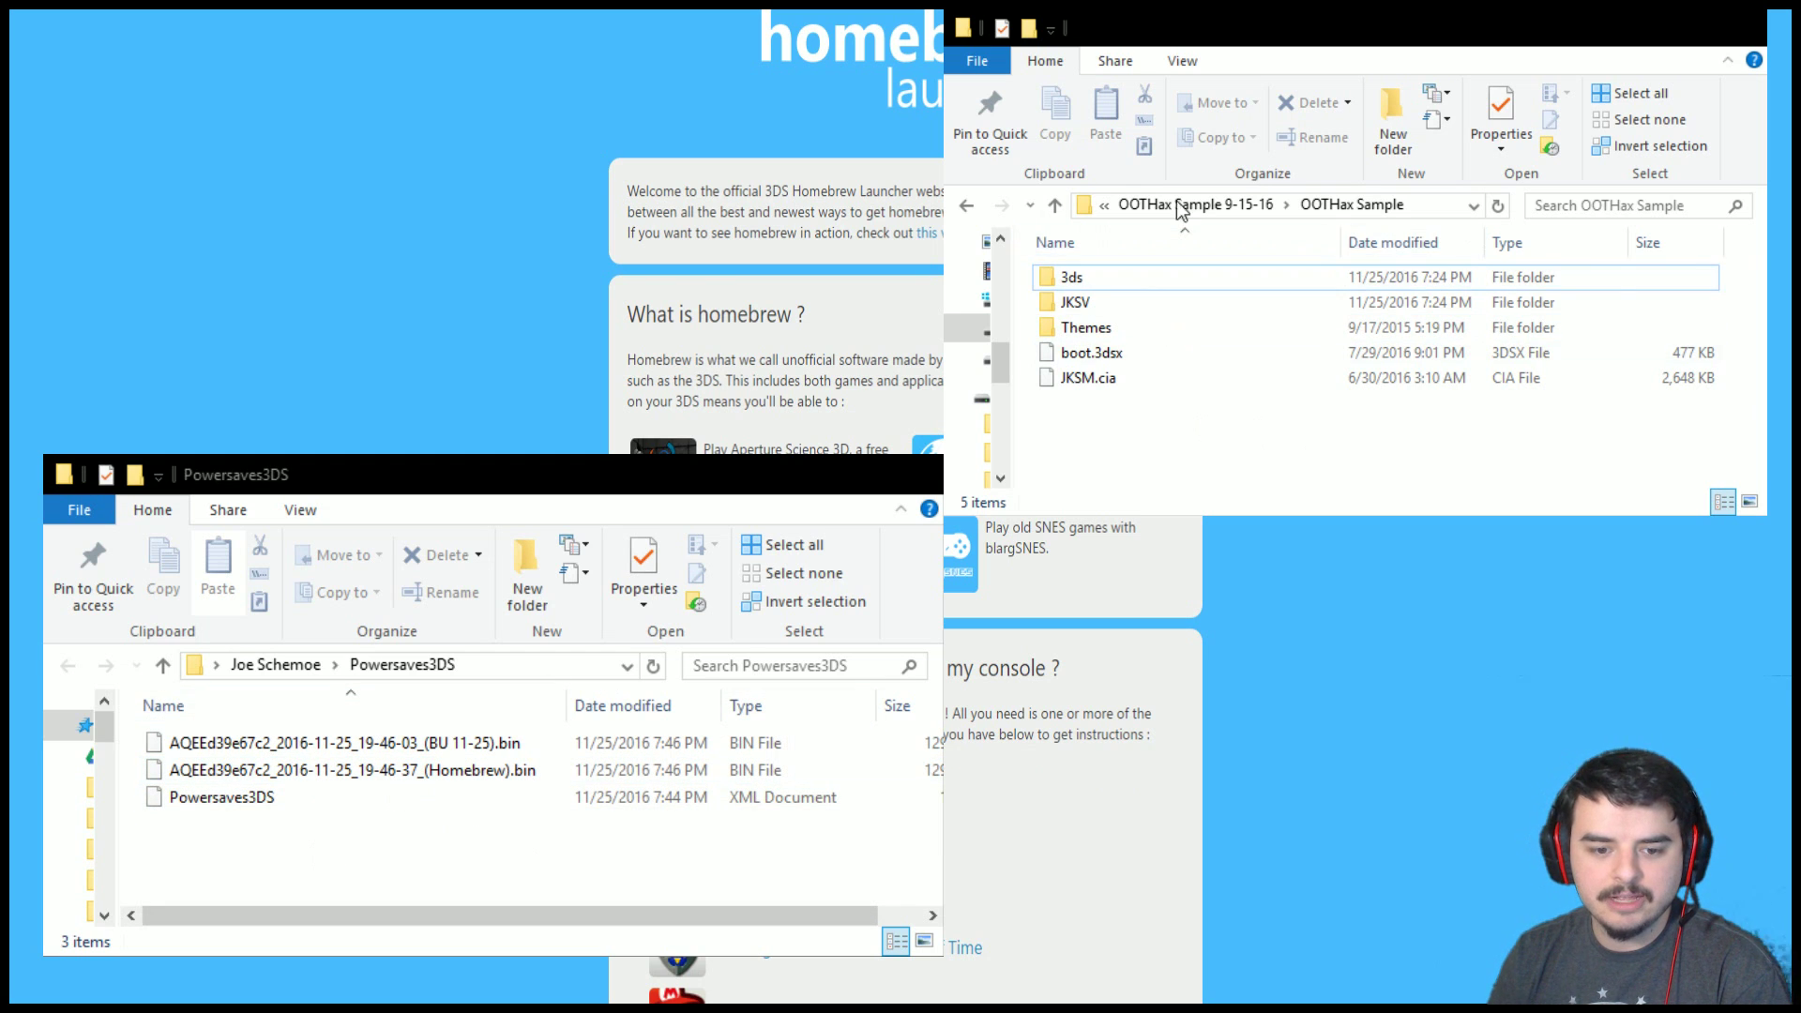
pyautogui.click(1214, 204)
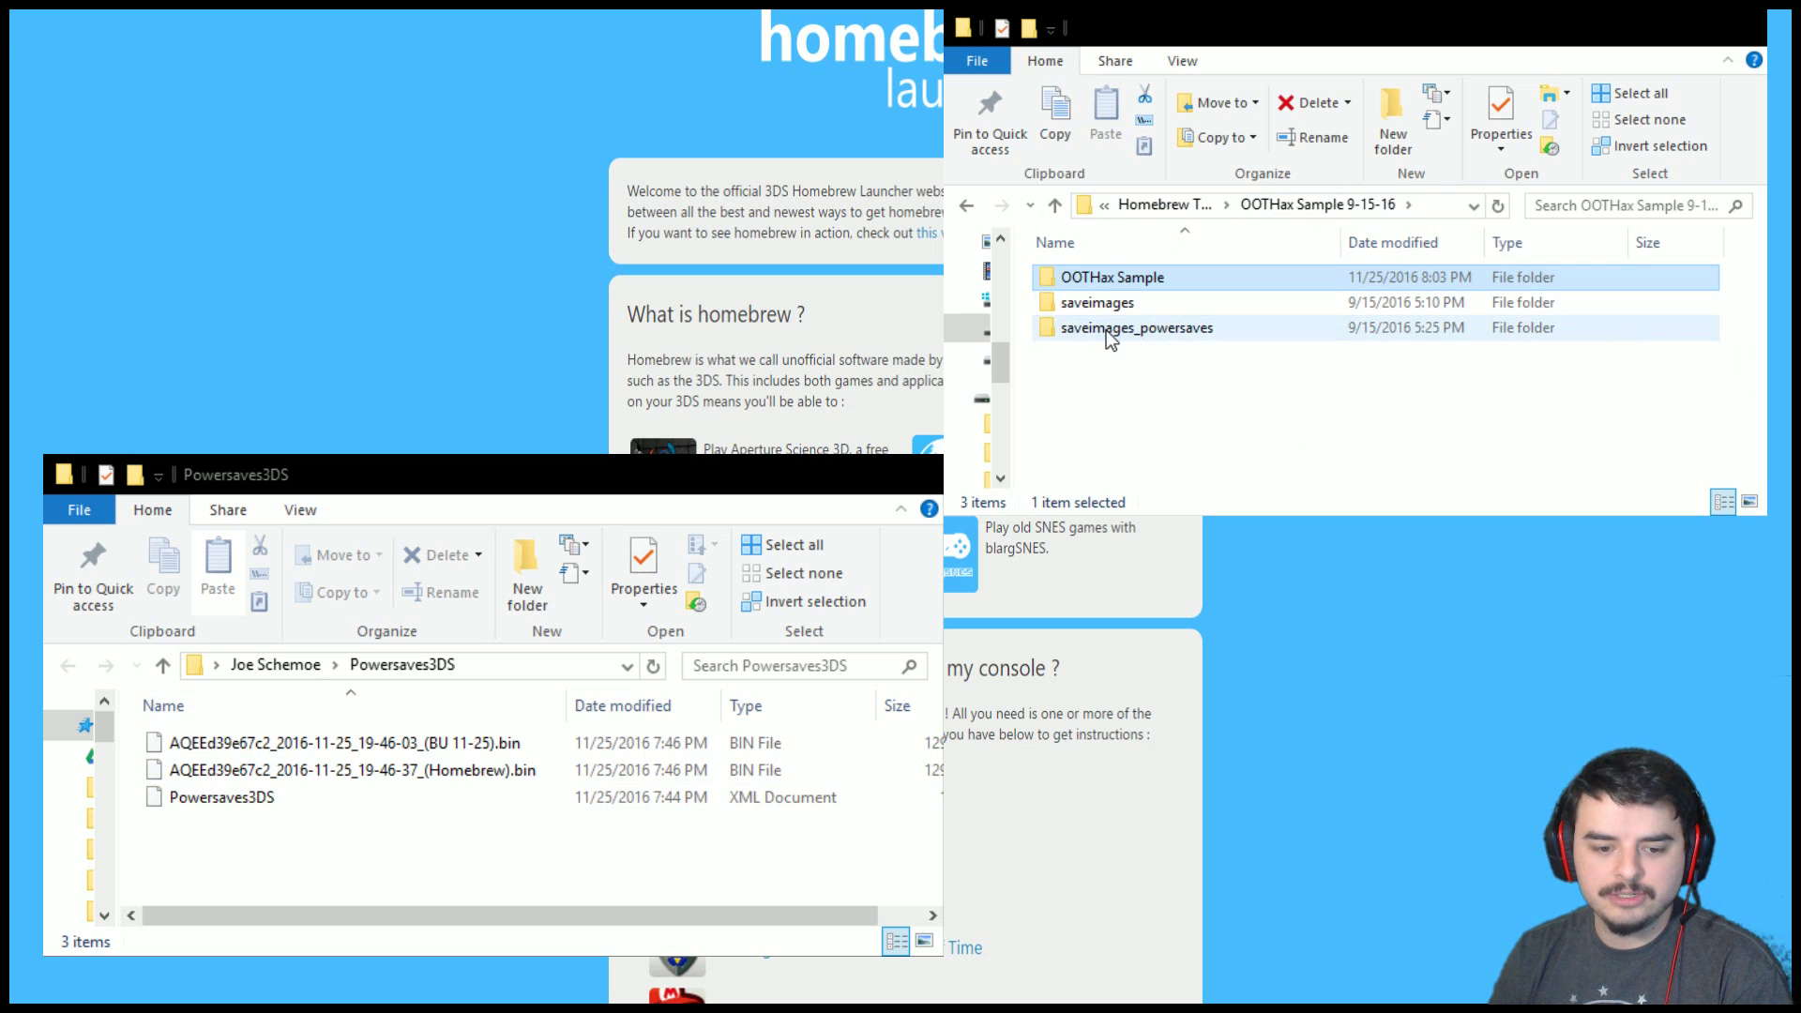
pyautogui.doubleClick(1106, 330)
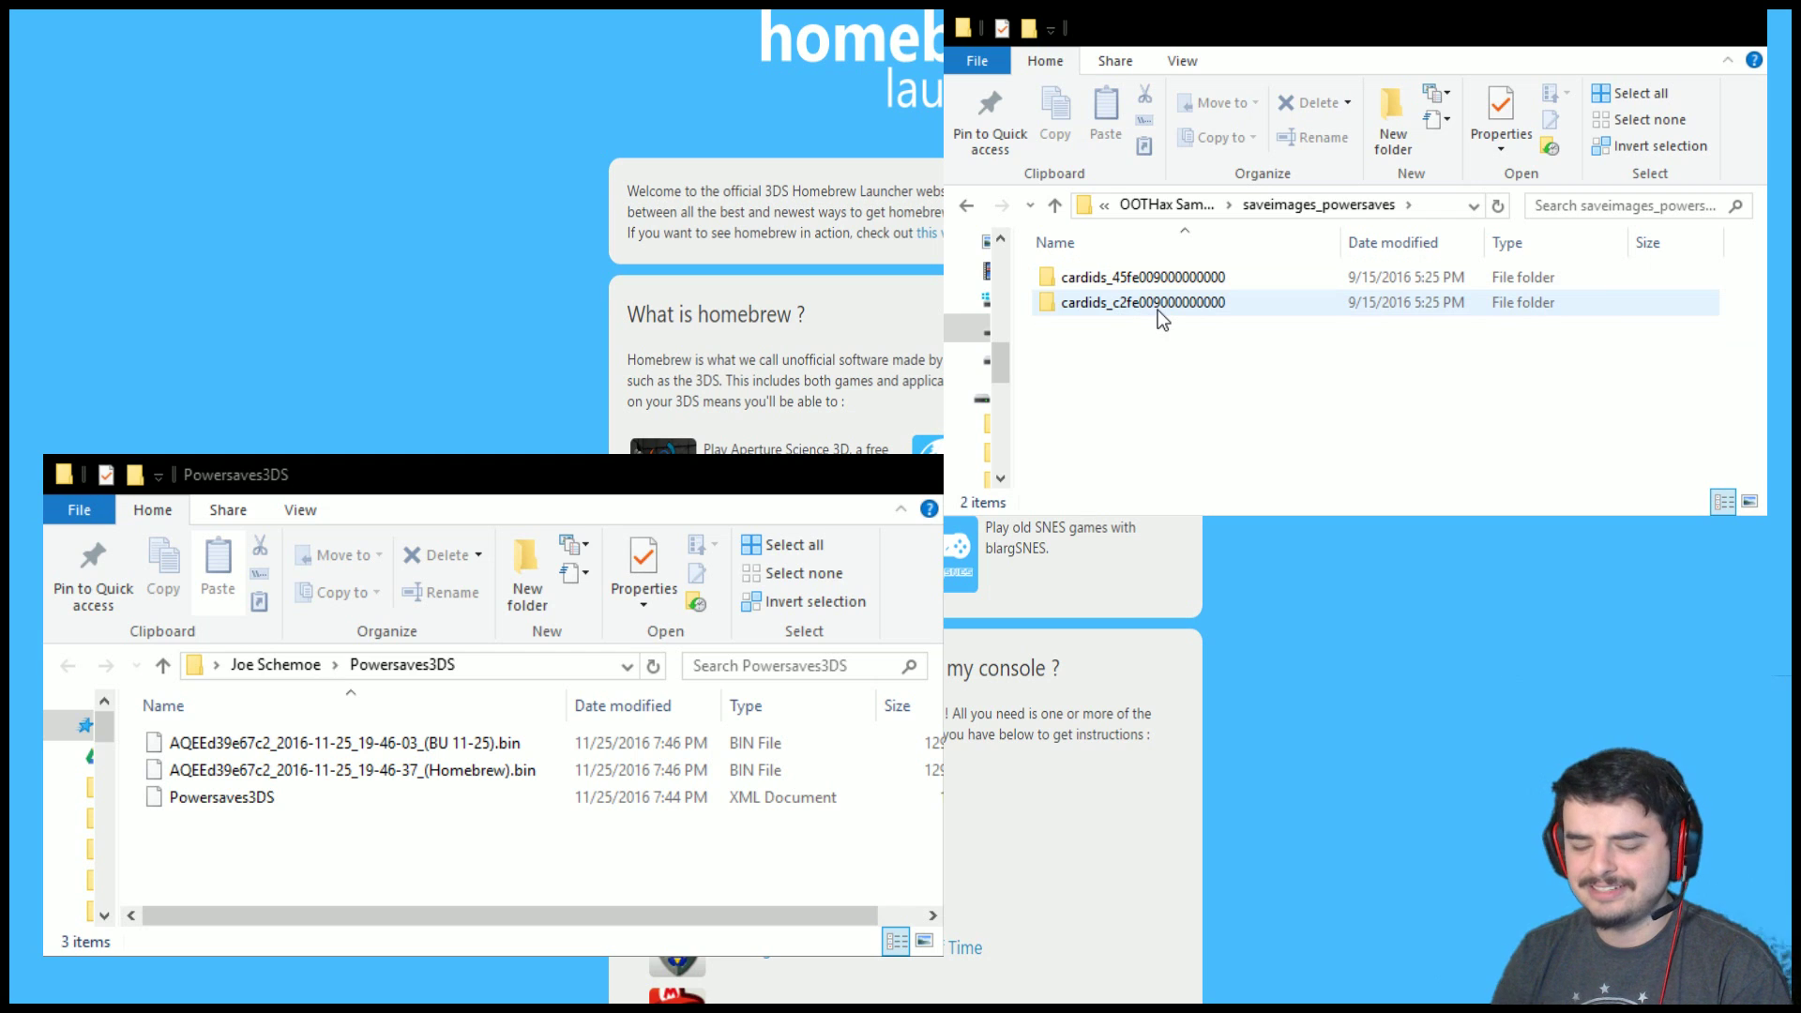
pyautogui.doubleClick(1158, 309)
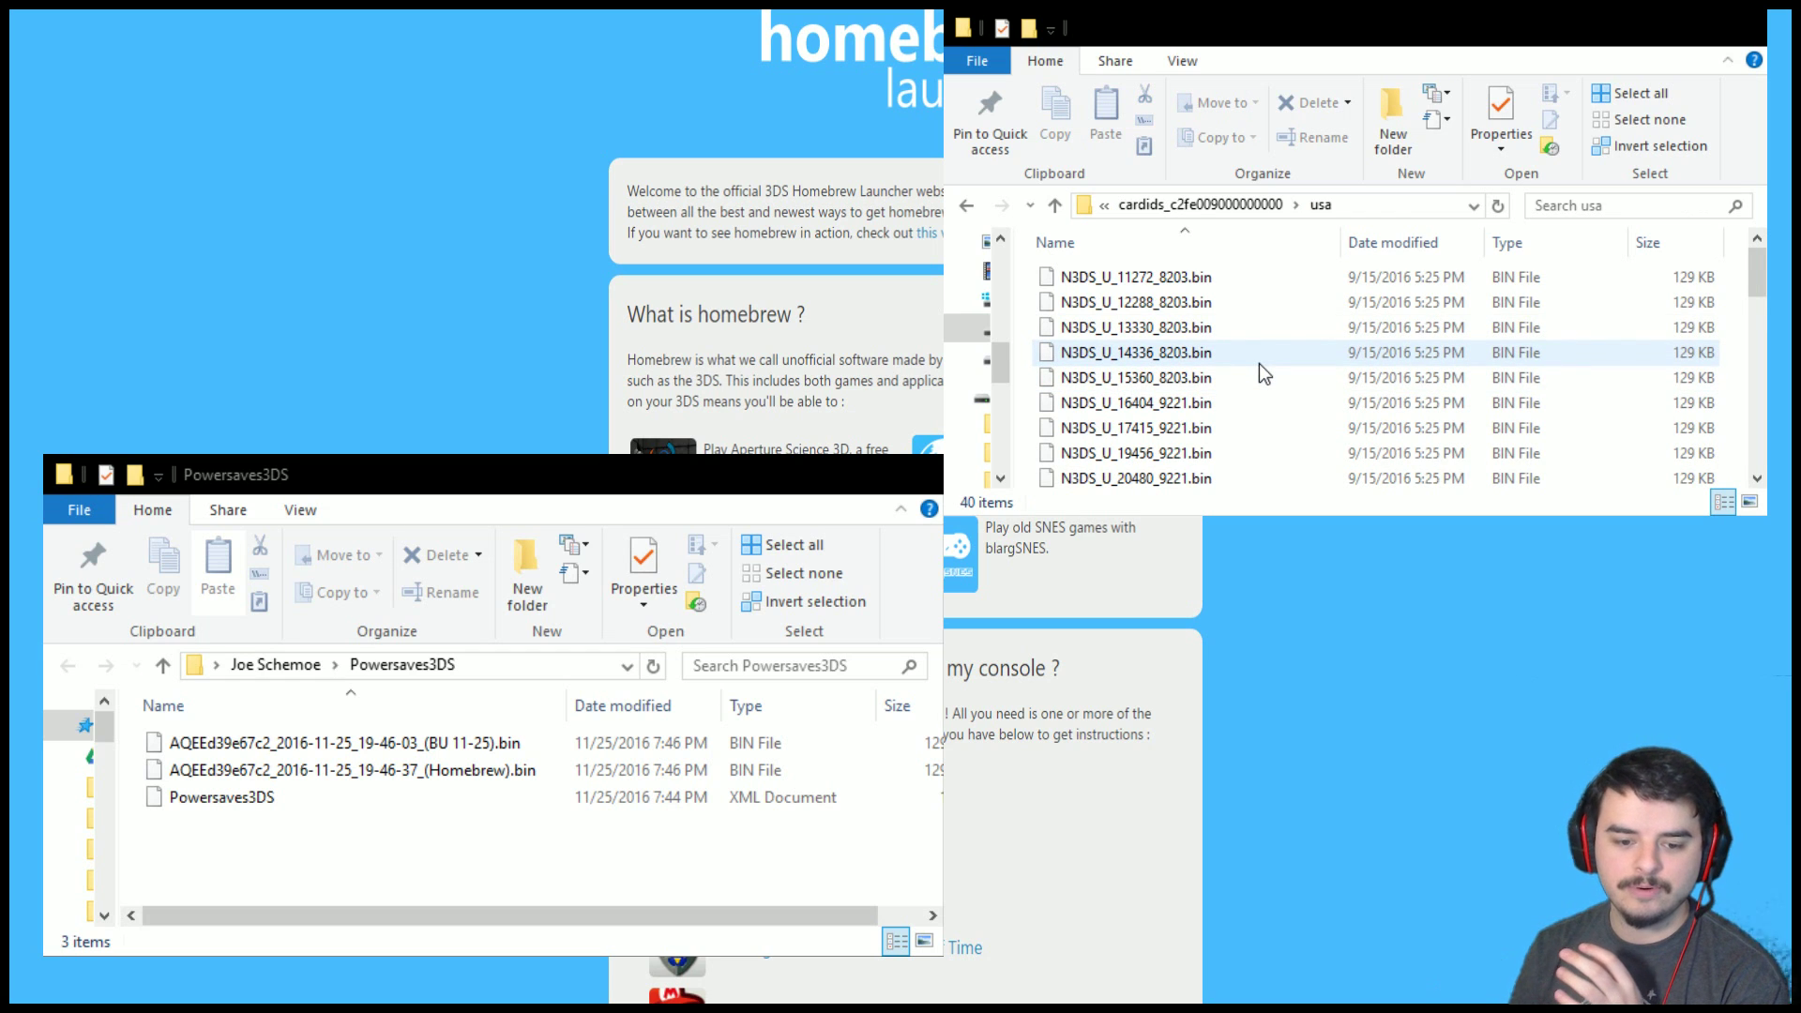
# Step: Copy the save image N3DS_U_26624_usa_9221.bin from the usa folder into the Powersaves3DS folder
pyautogui.scroll(-3, 1260, 366)
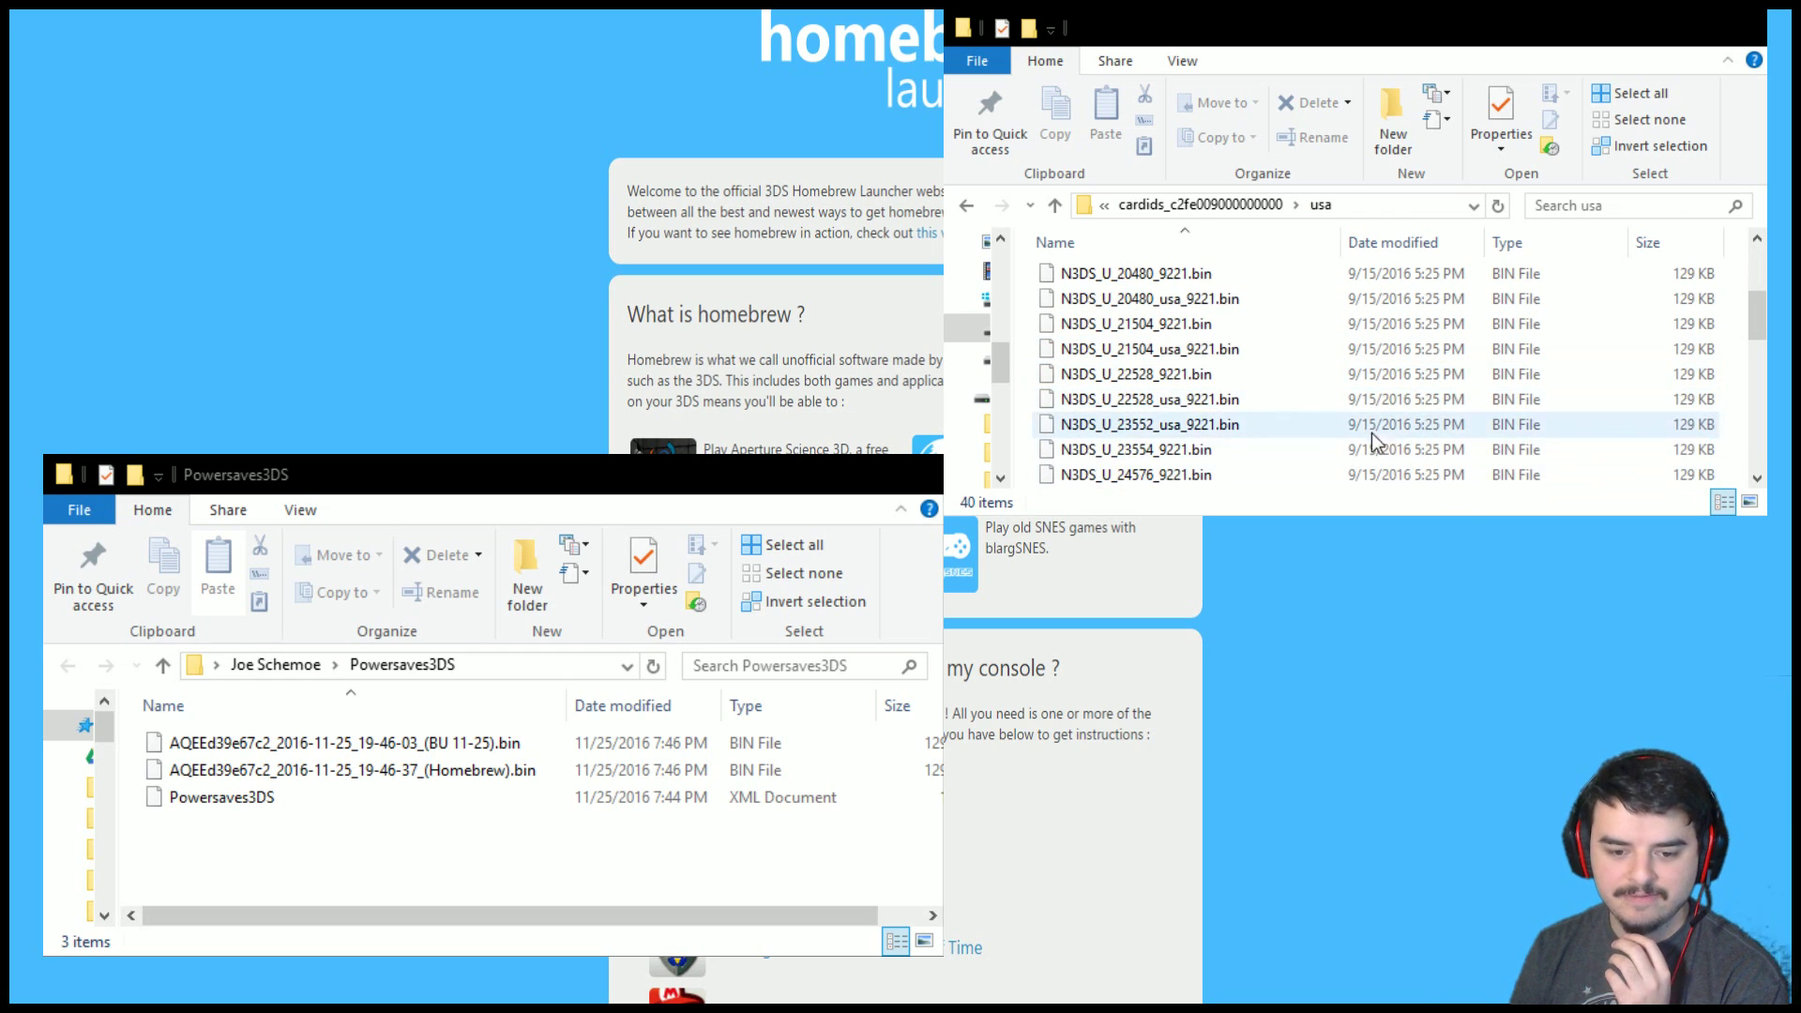
pyautogui.scroll(-3, 1366, 437)
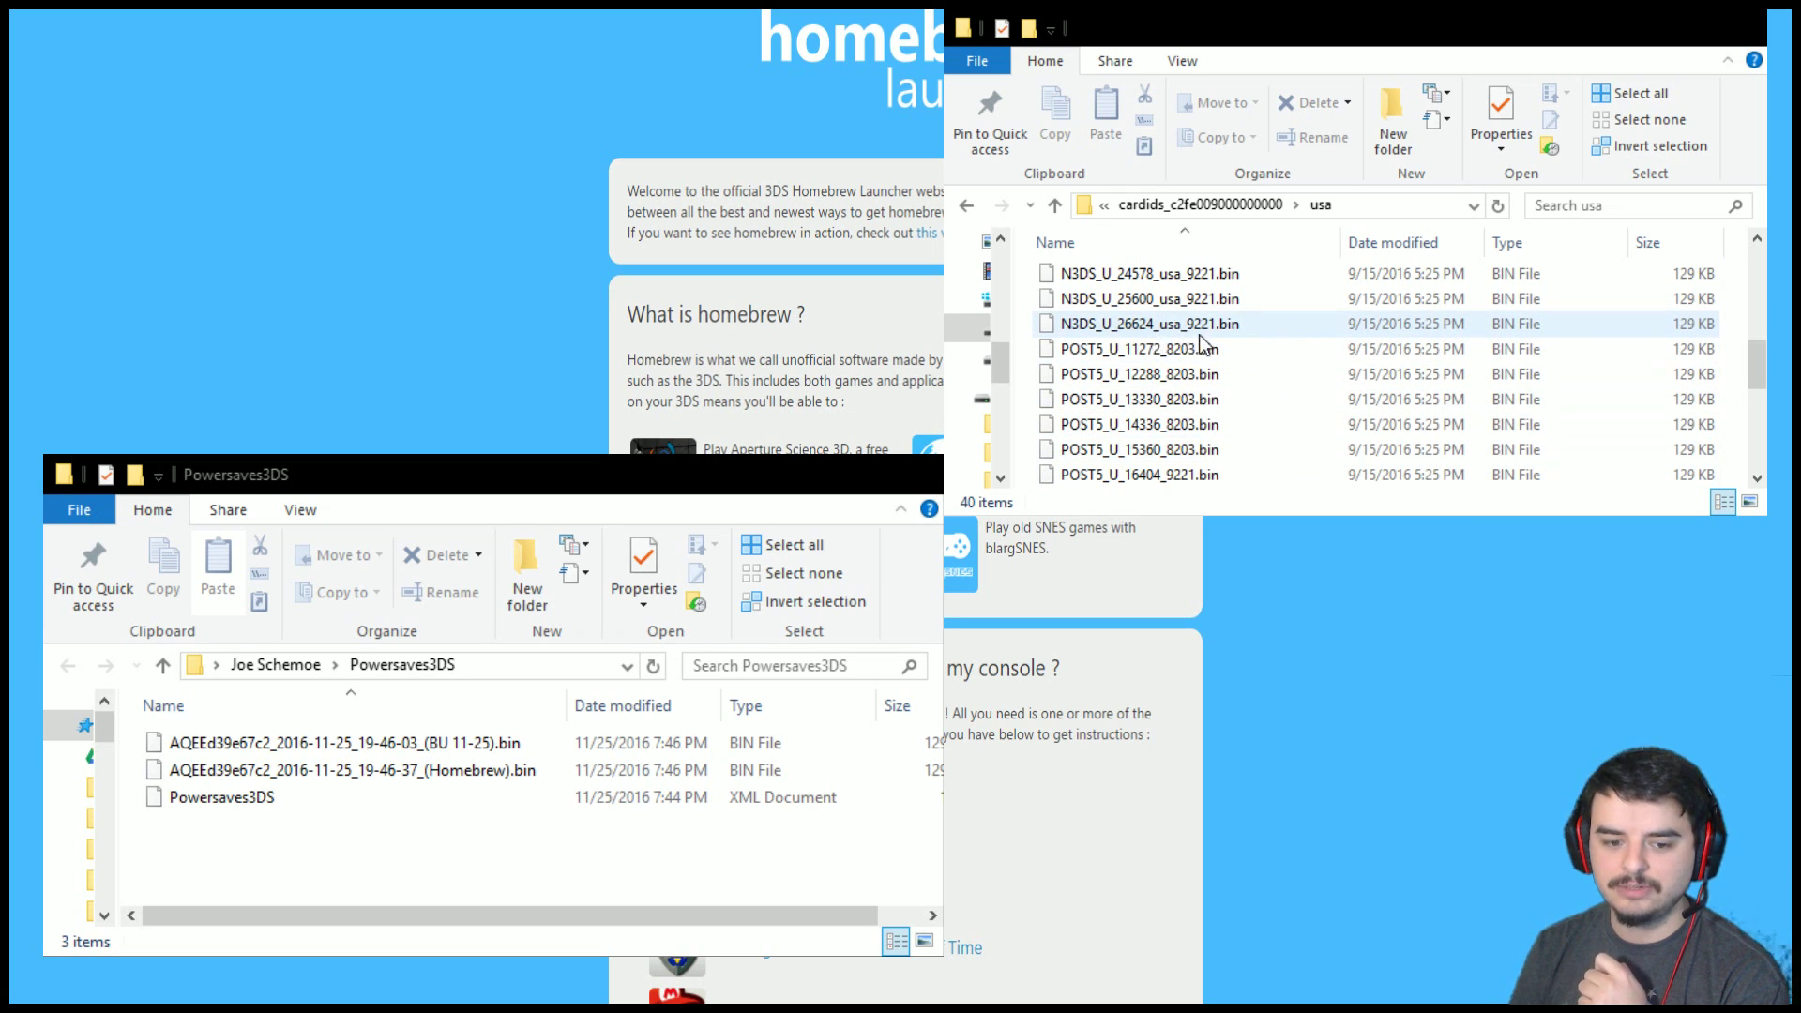
pyautogui.scroll(-4, 1210, 337)
pyautogui.scroll(1, 1251, 341)
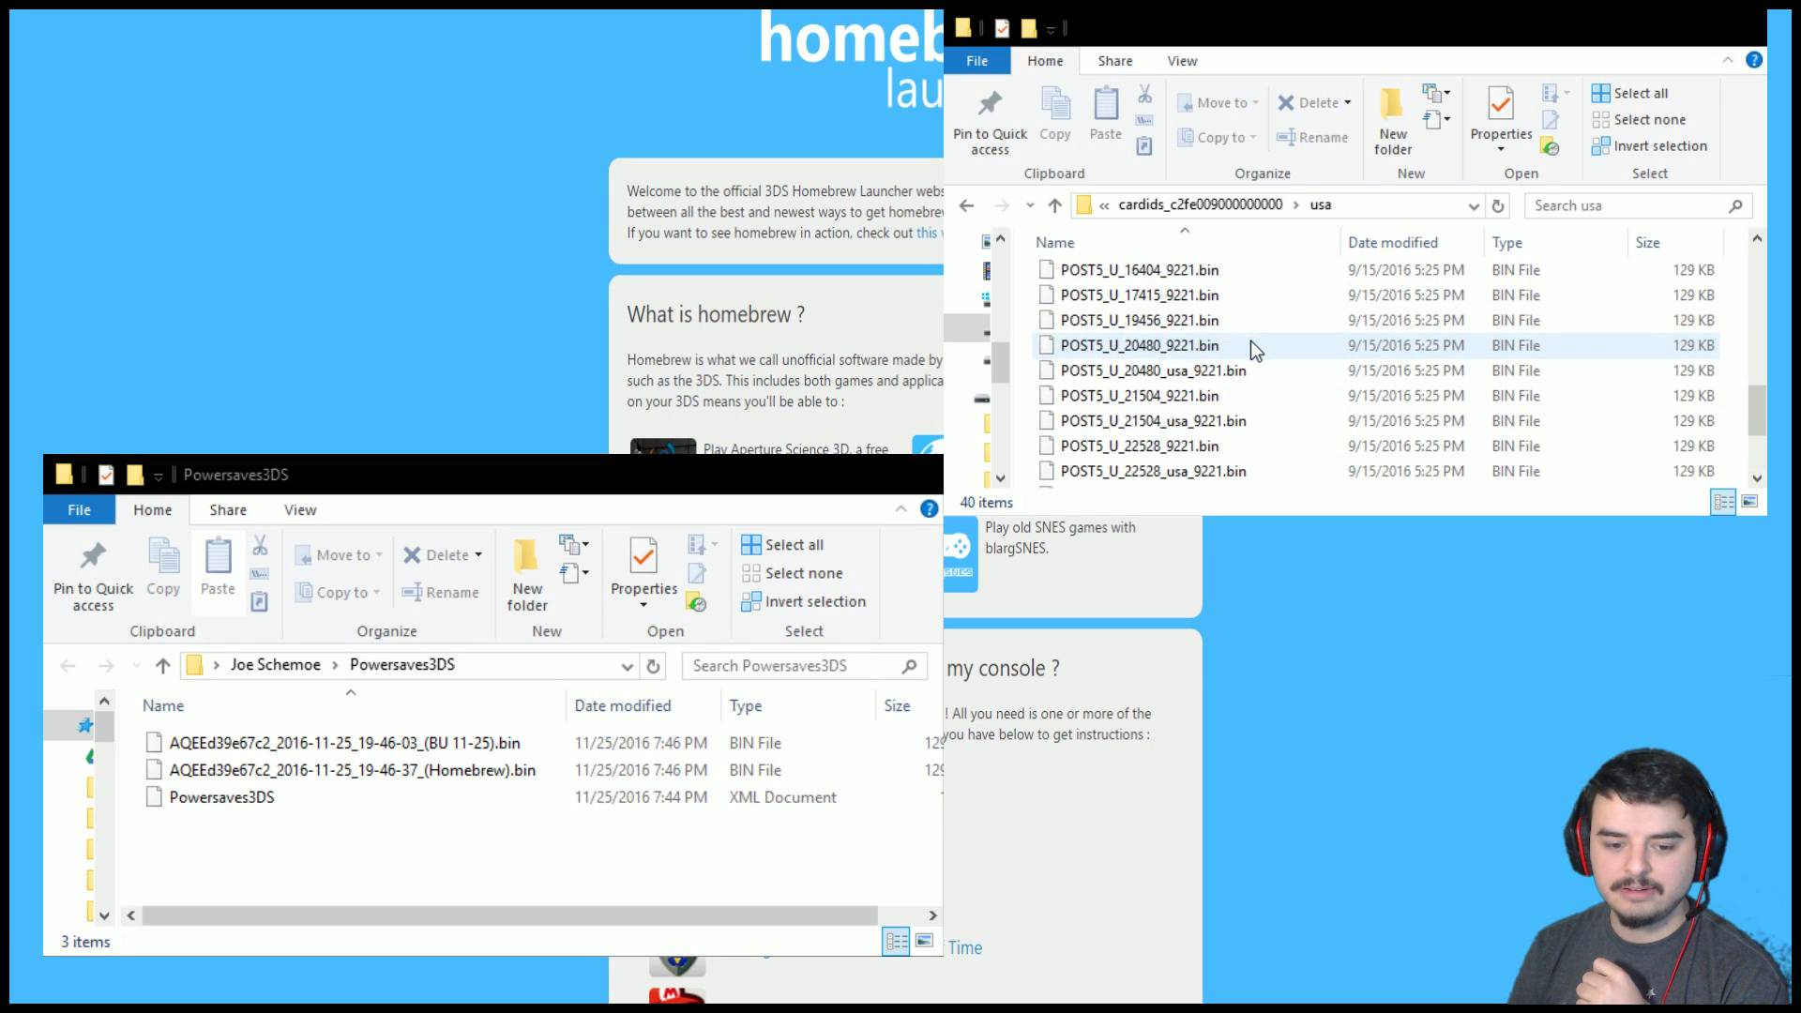
pyautogui.scroll(-2, 1251, 341)
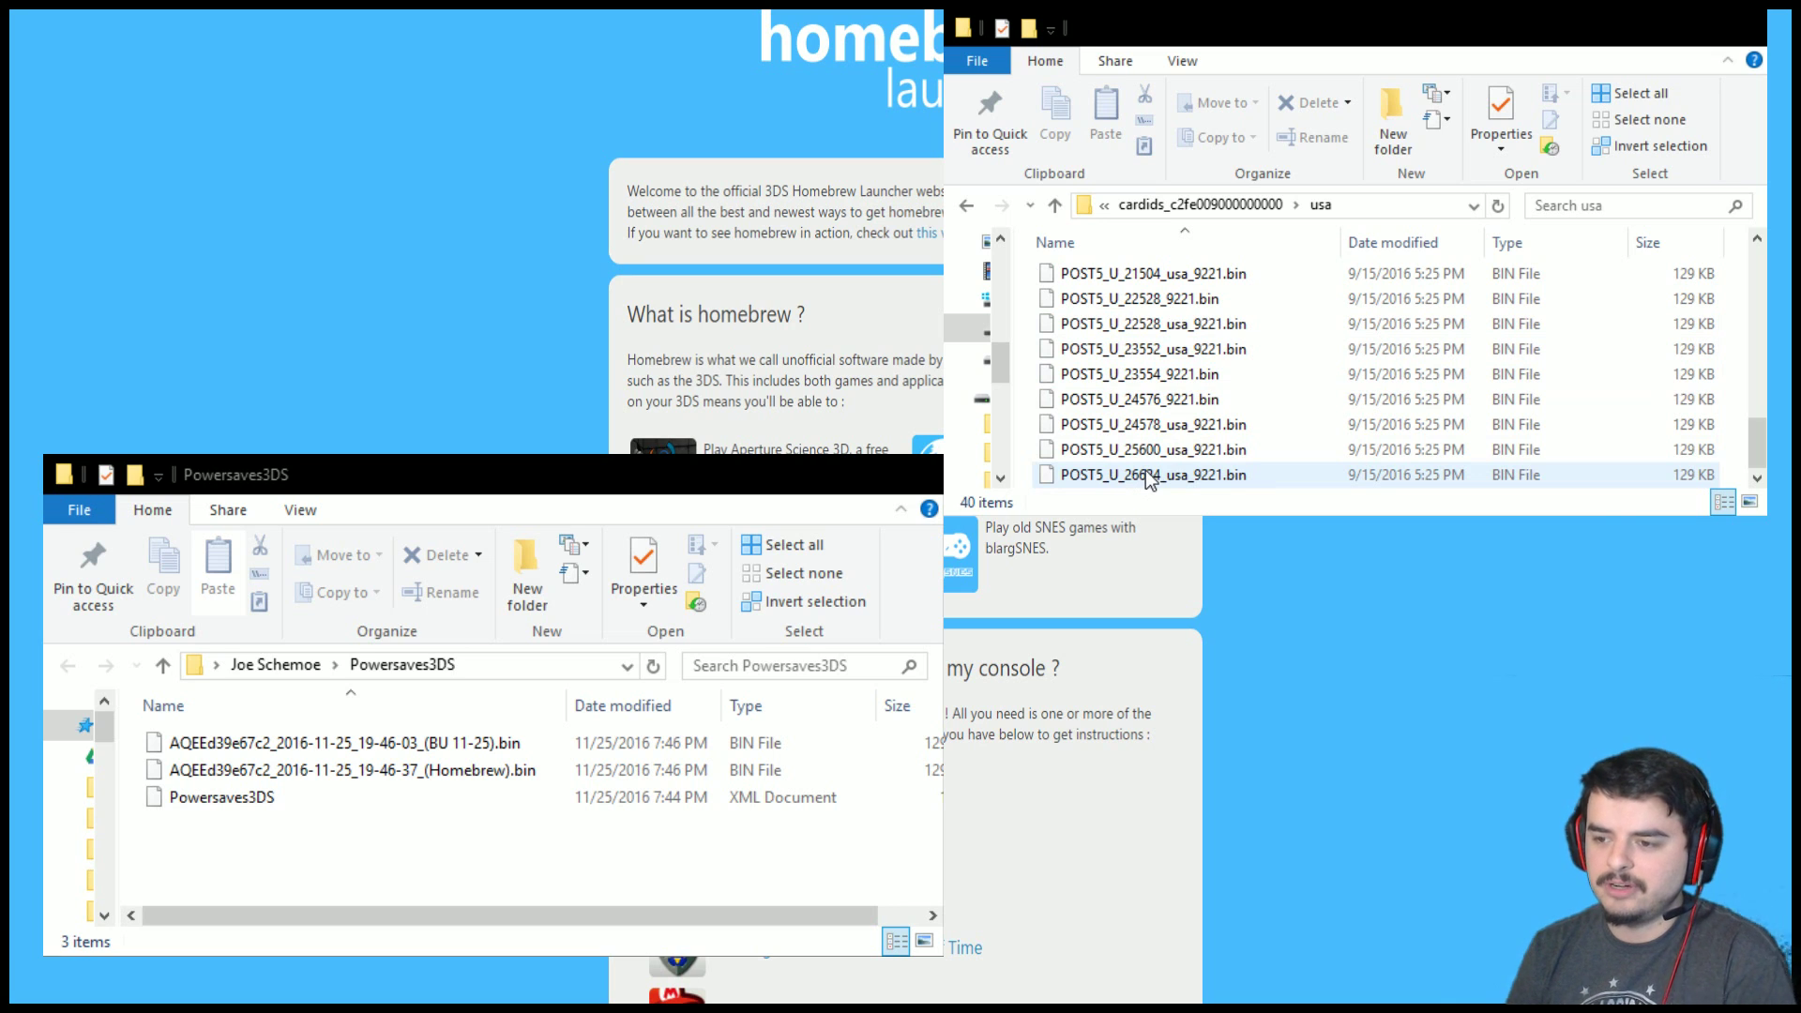
pyautogui.scroll(4, 1150, 479)
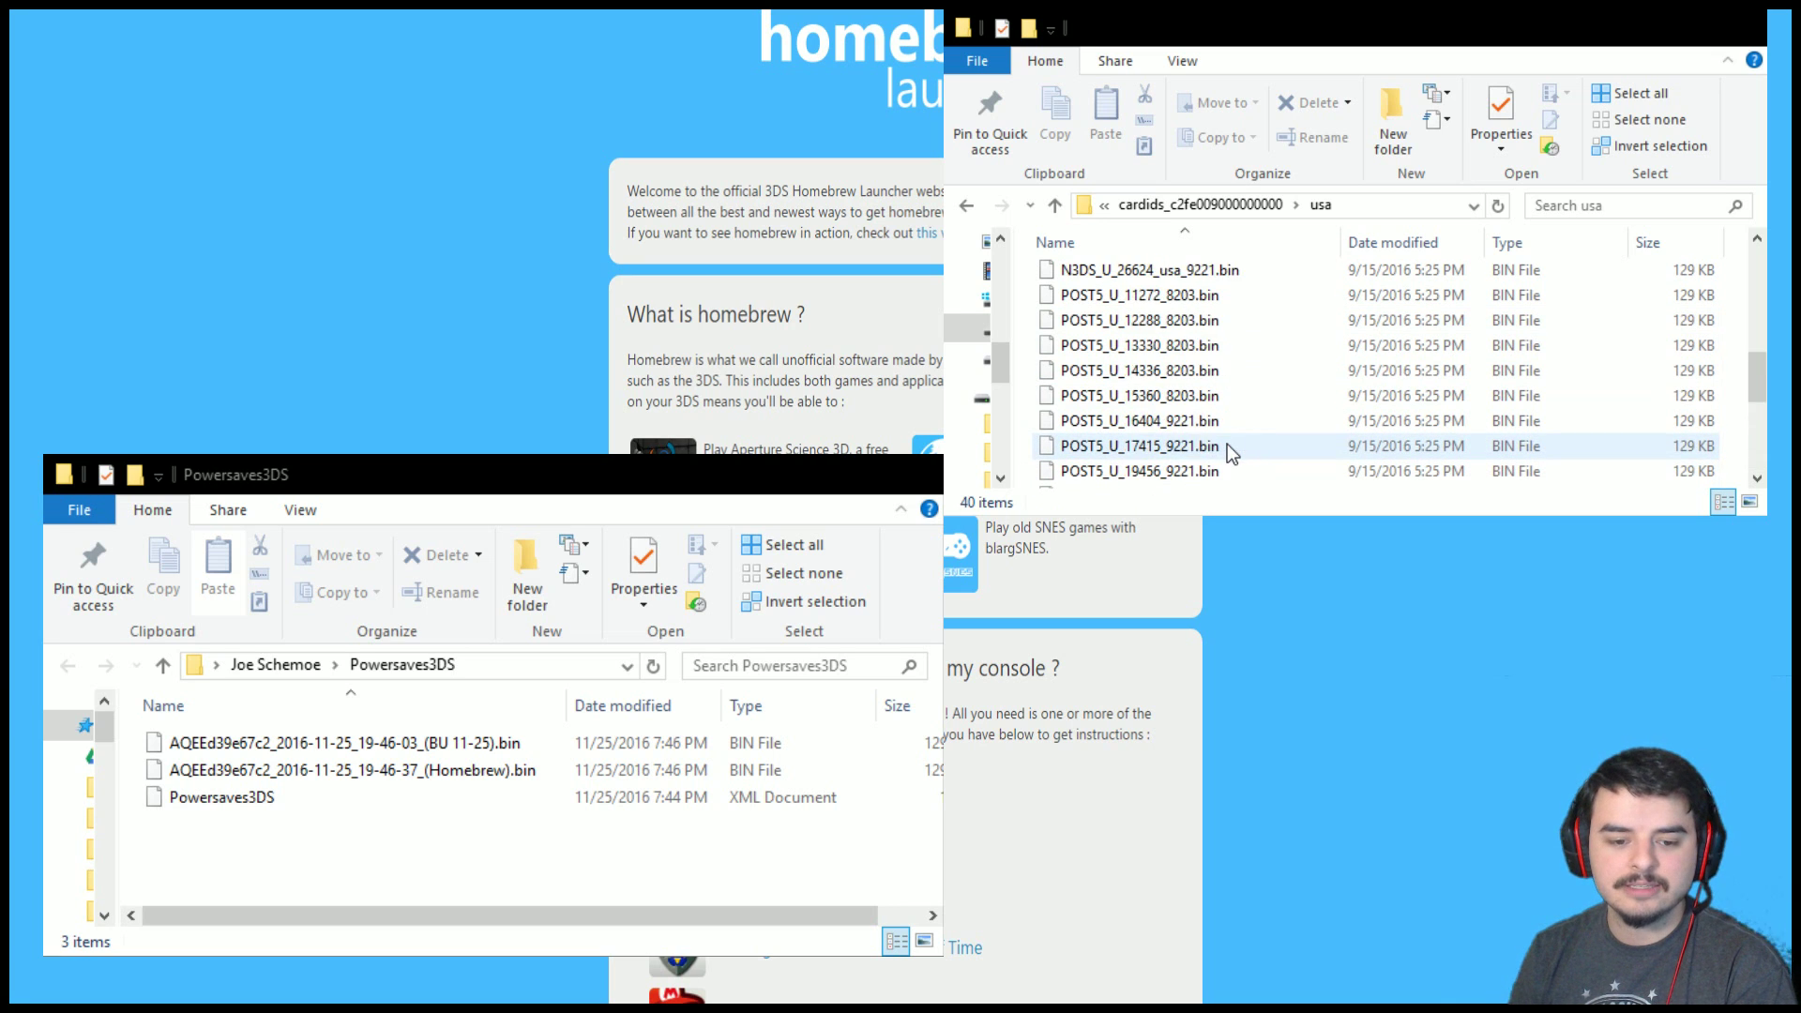
pyautogui.scroll(2, 1227, 444)
pyautogui.click(1226, 422)
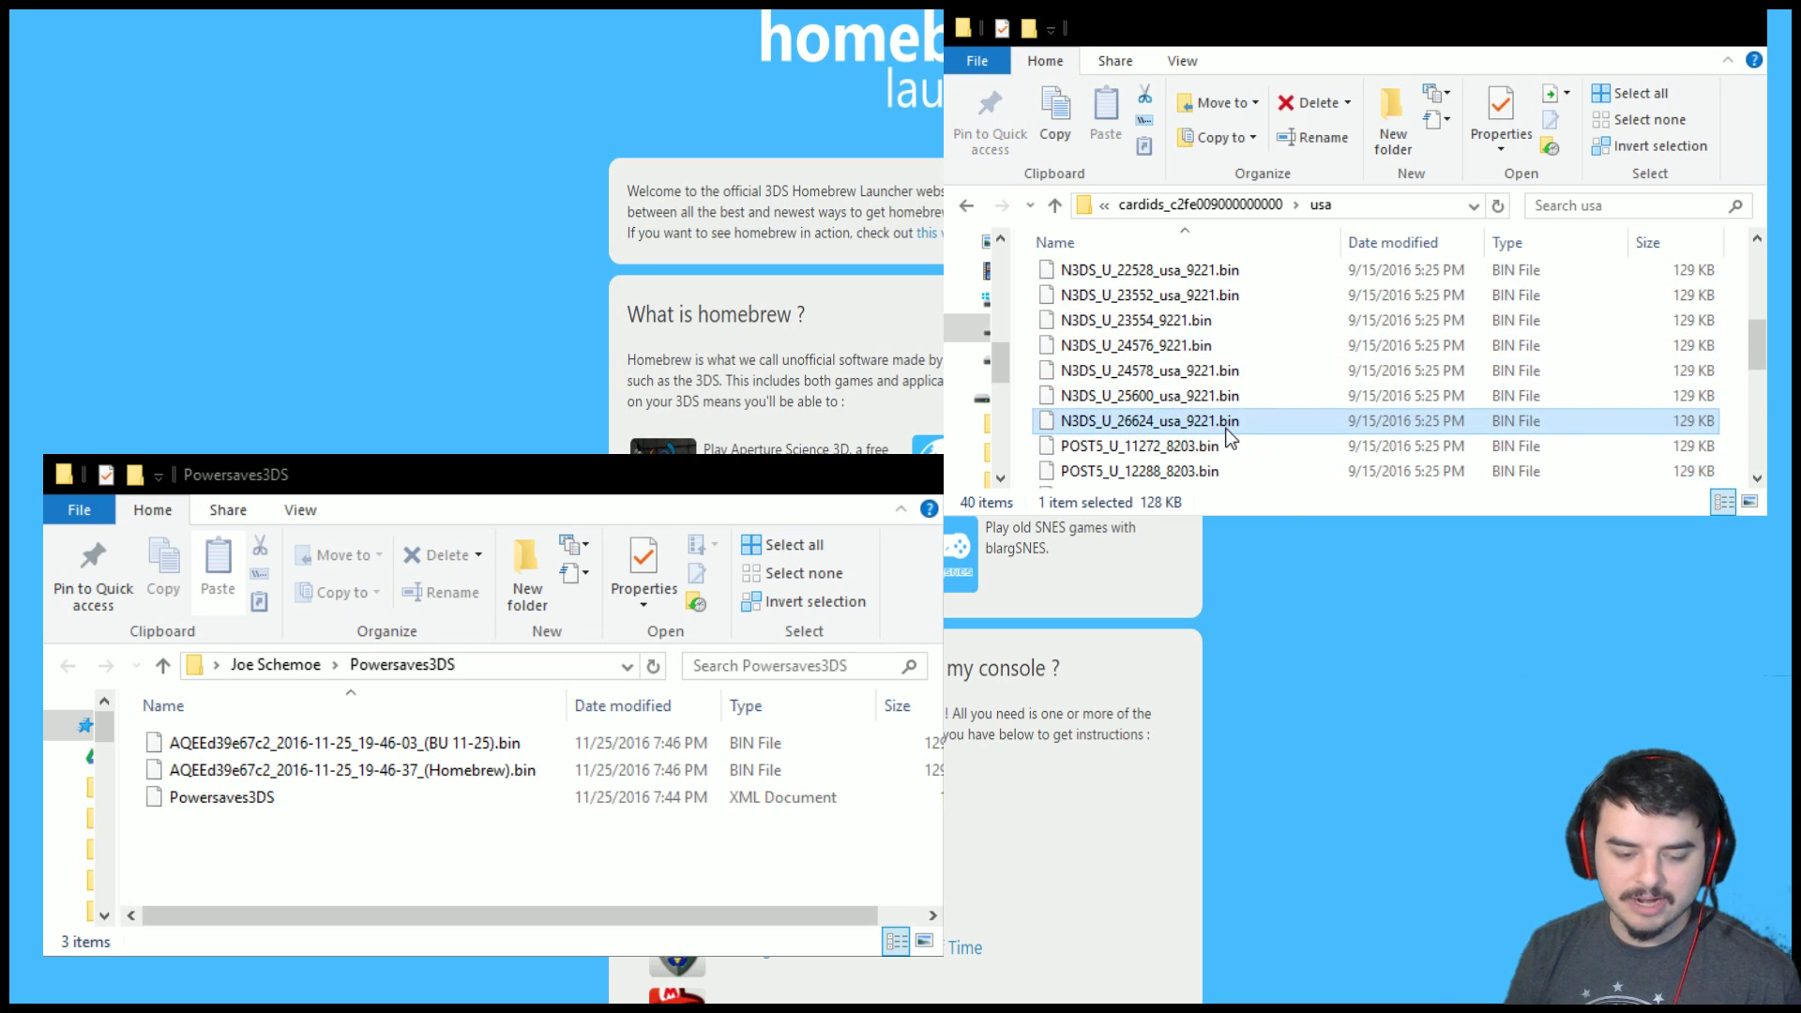
pyautogui.hotkey('ctrl', 'c')
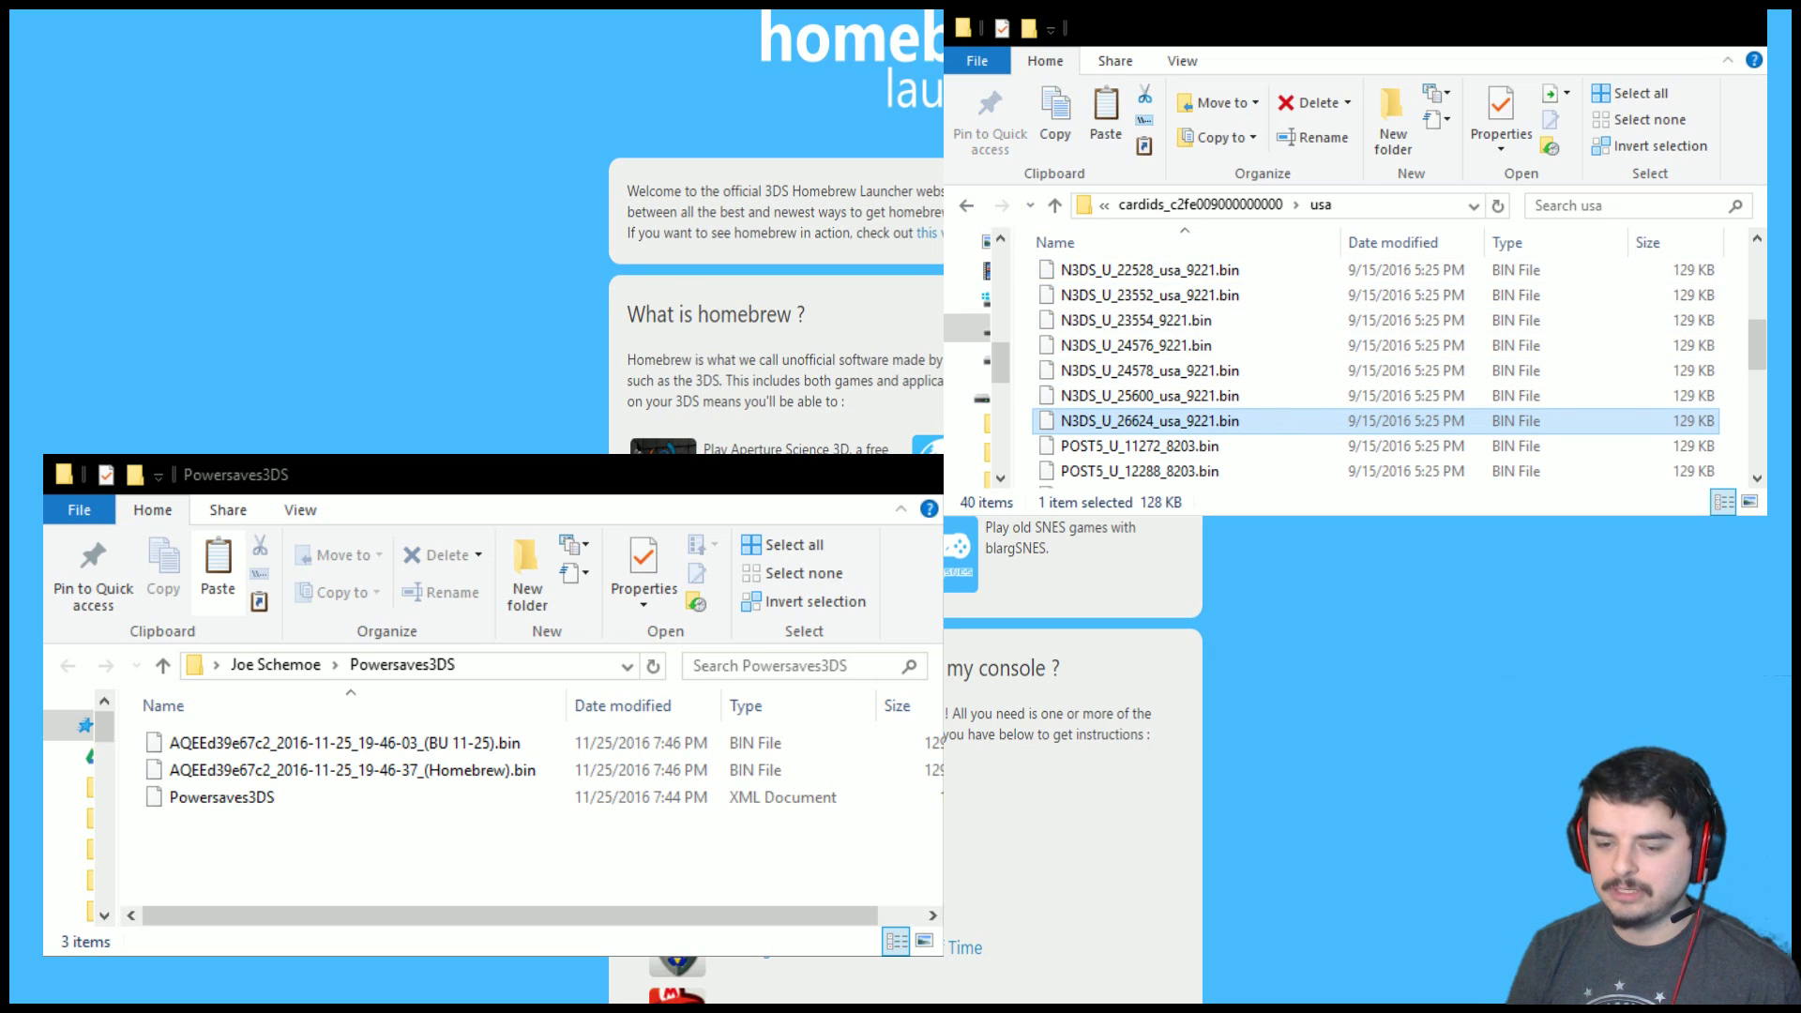
pyautogui.hotkey('alt', 'F4')
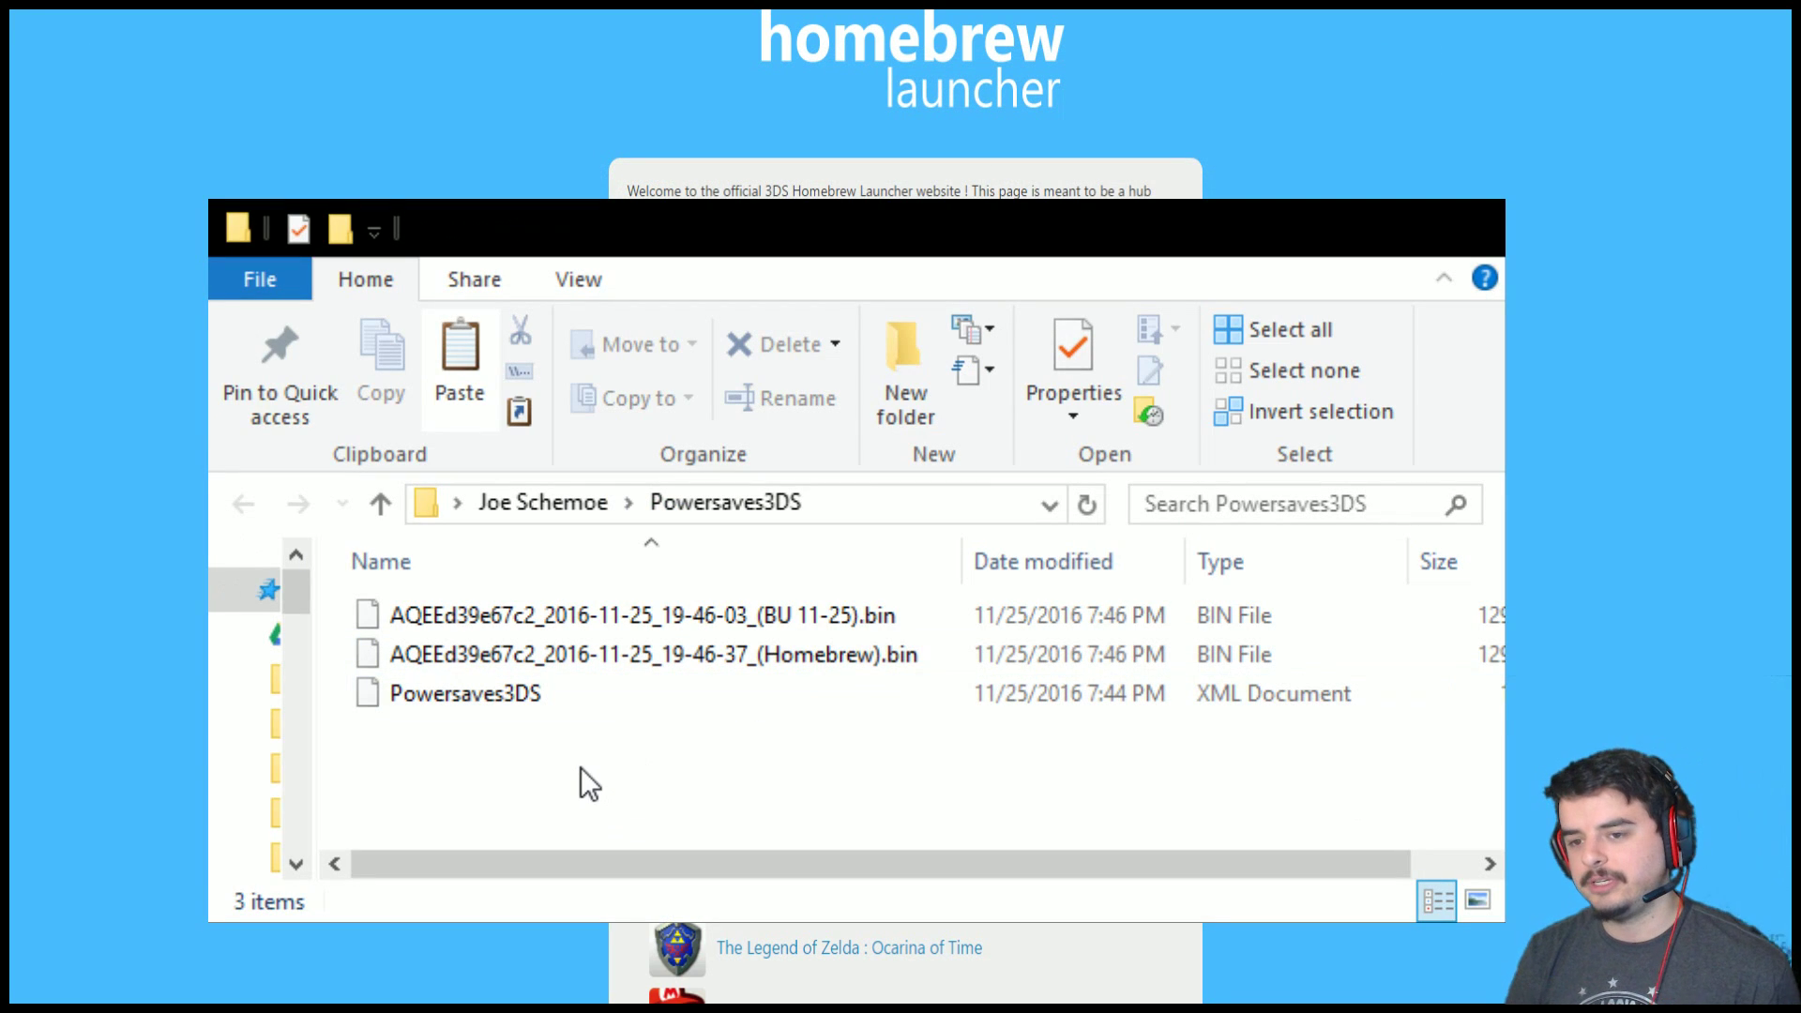
pyautogui.hotkey('ctrl', 'v')
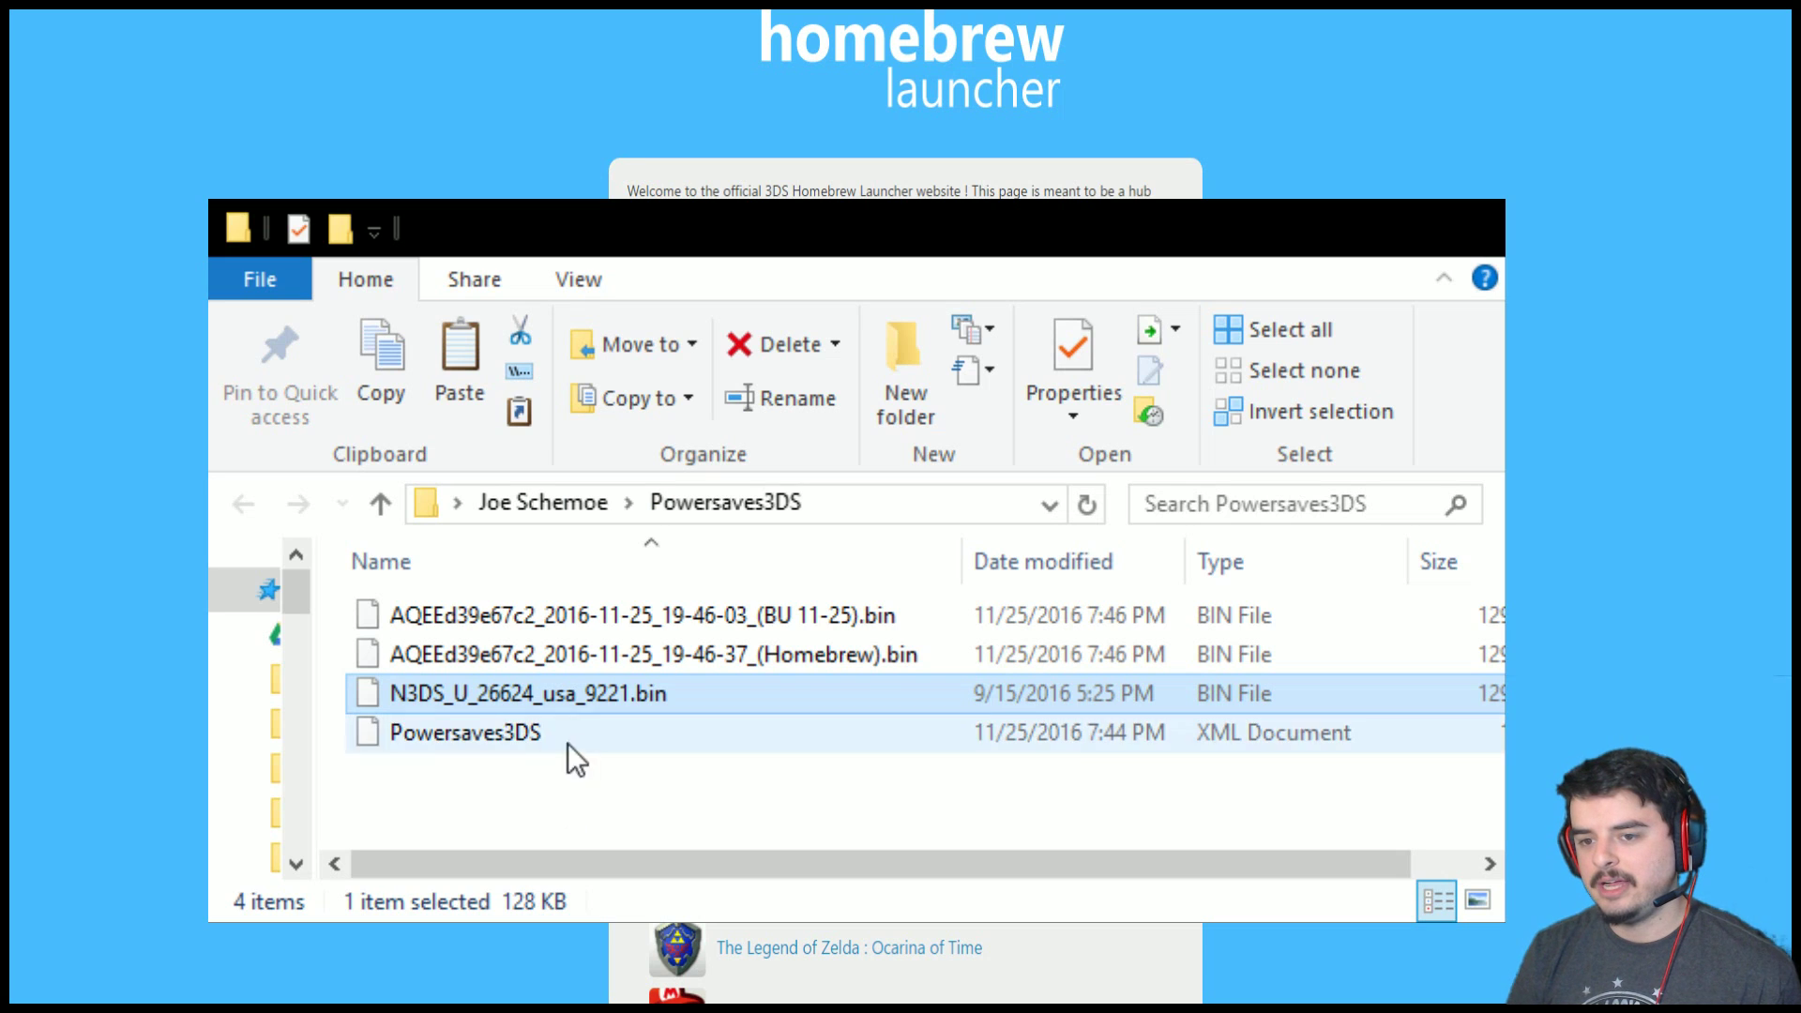
# Step: Copy the name of the Homebrew save's .bin file and rename that file to aksjdhkladhjflkjchxaflkjszd.bin
pyautogui.click(559, 615)
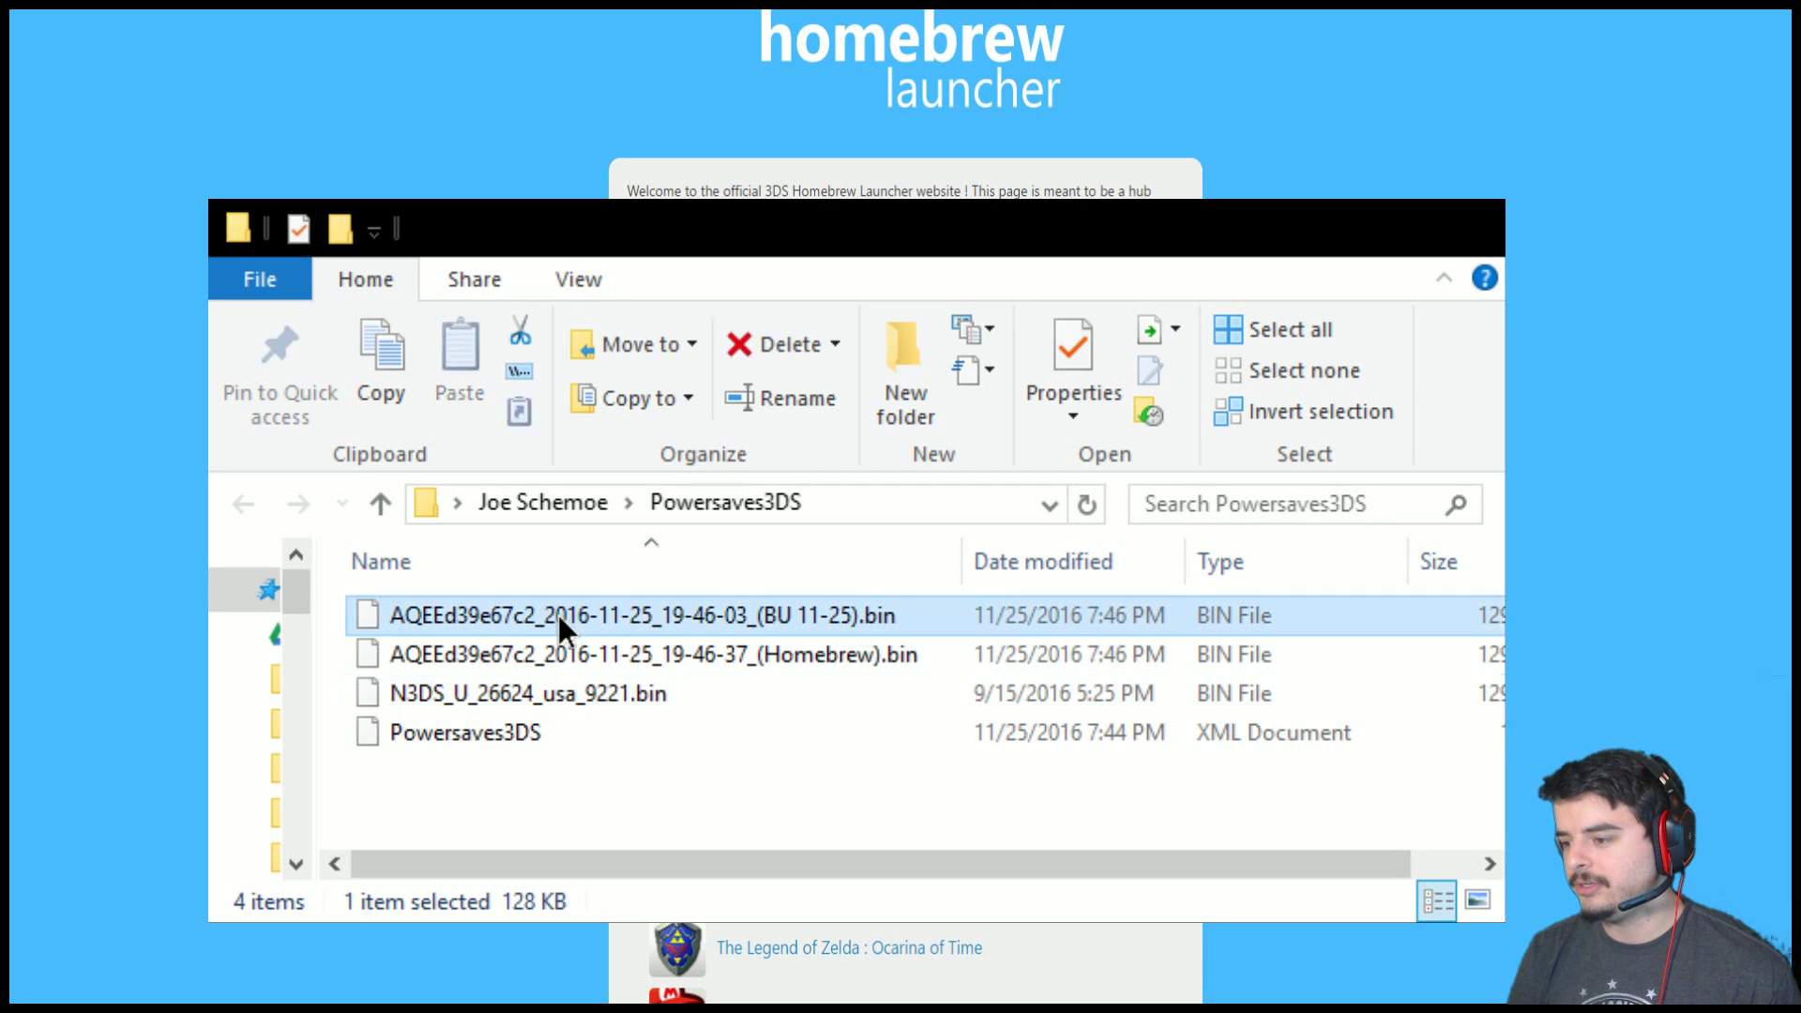
pyautogui.click(603, 653)
pyautogui.click(601, 654)
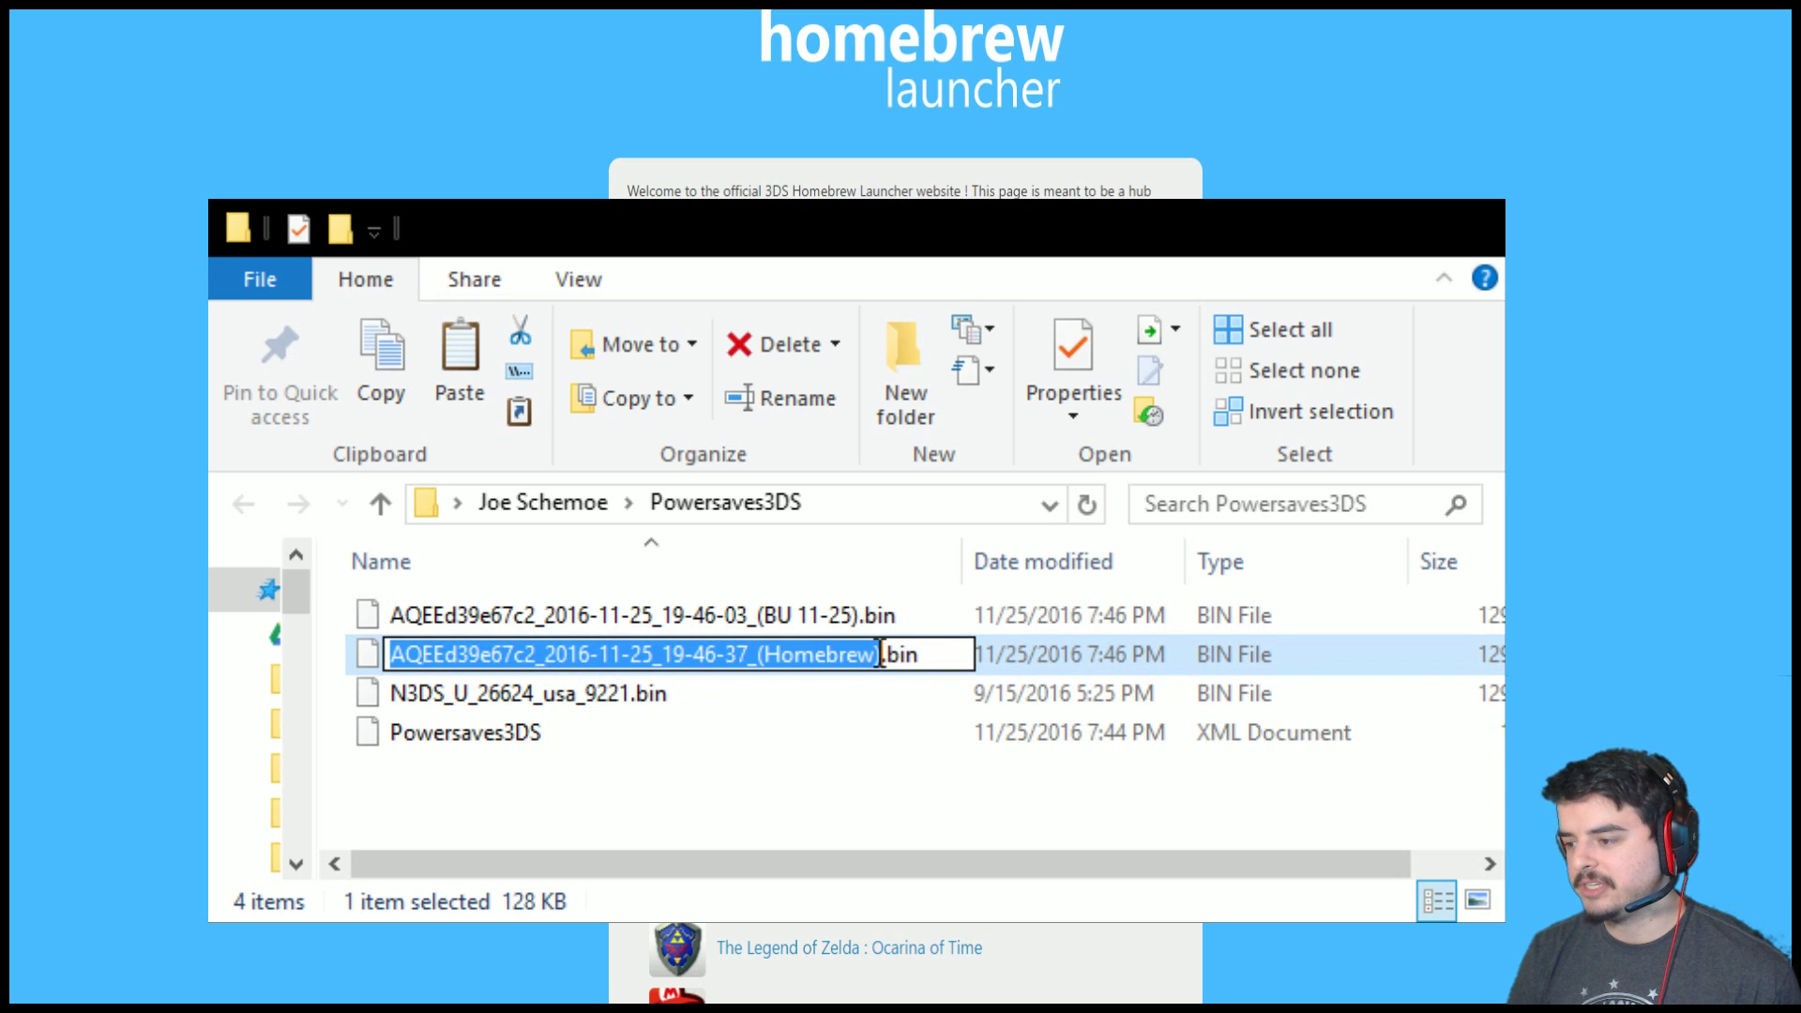
pyautogui.moveTo(882, 655); pyautogui.dragTo(375, 690)
pyautogui.hotkey('ctrl', 'c')
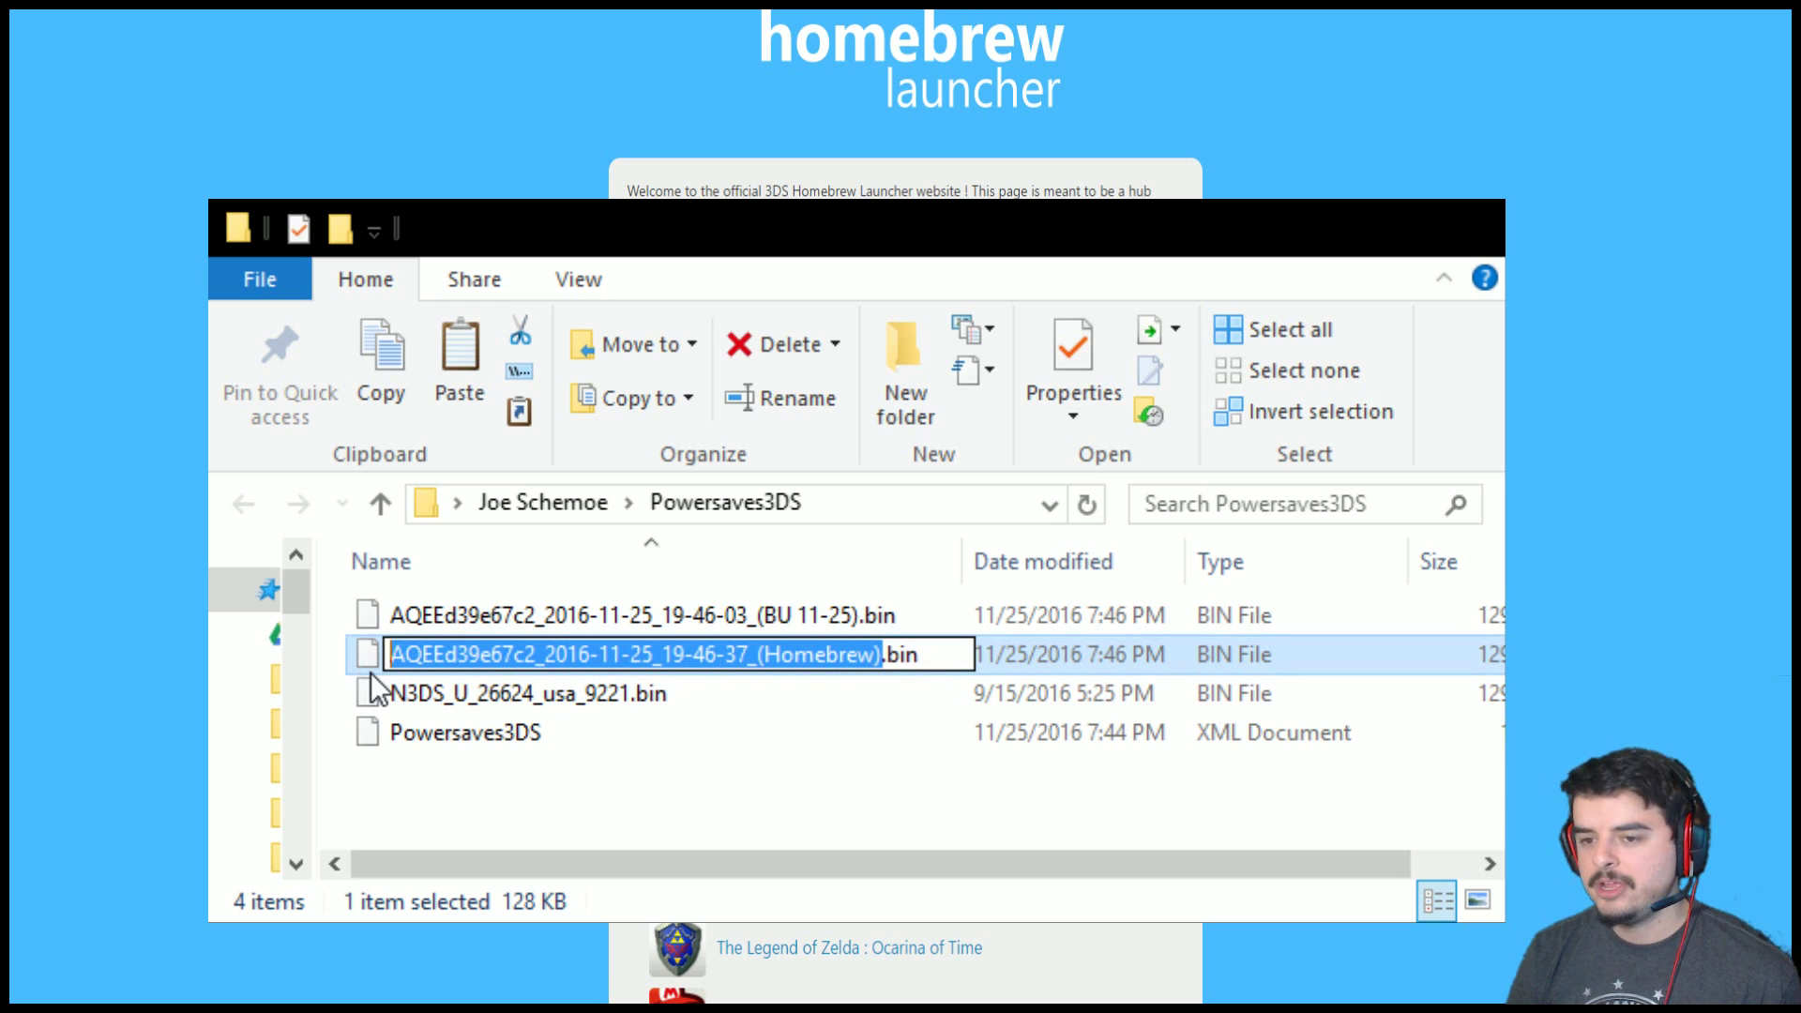
pyautogui.write('aksjdhkladhjflkjchxaflkjs')
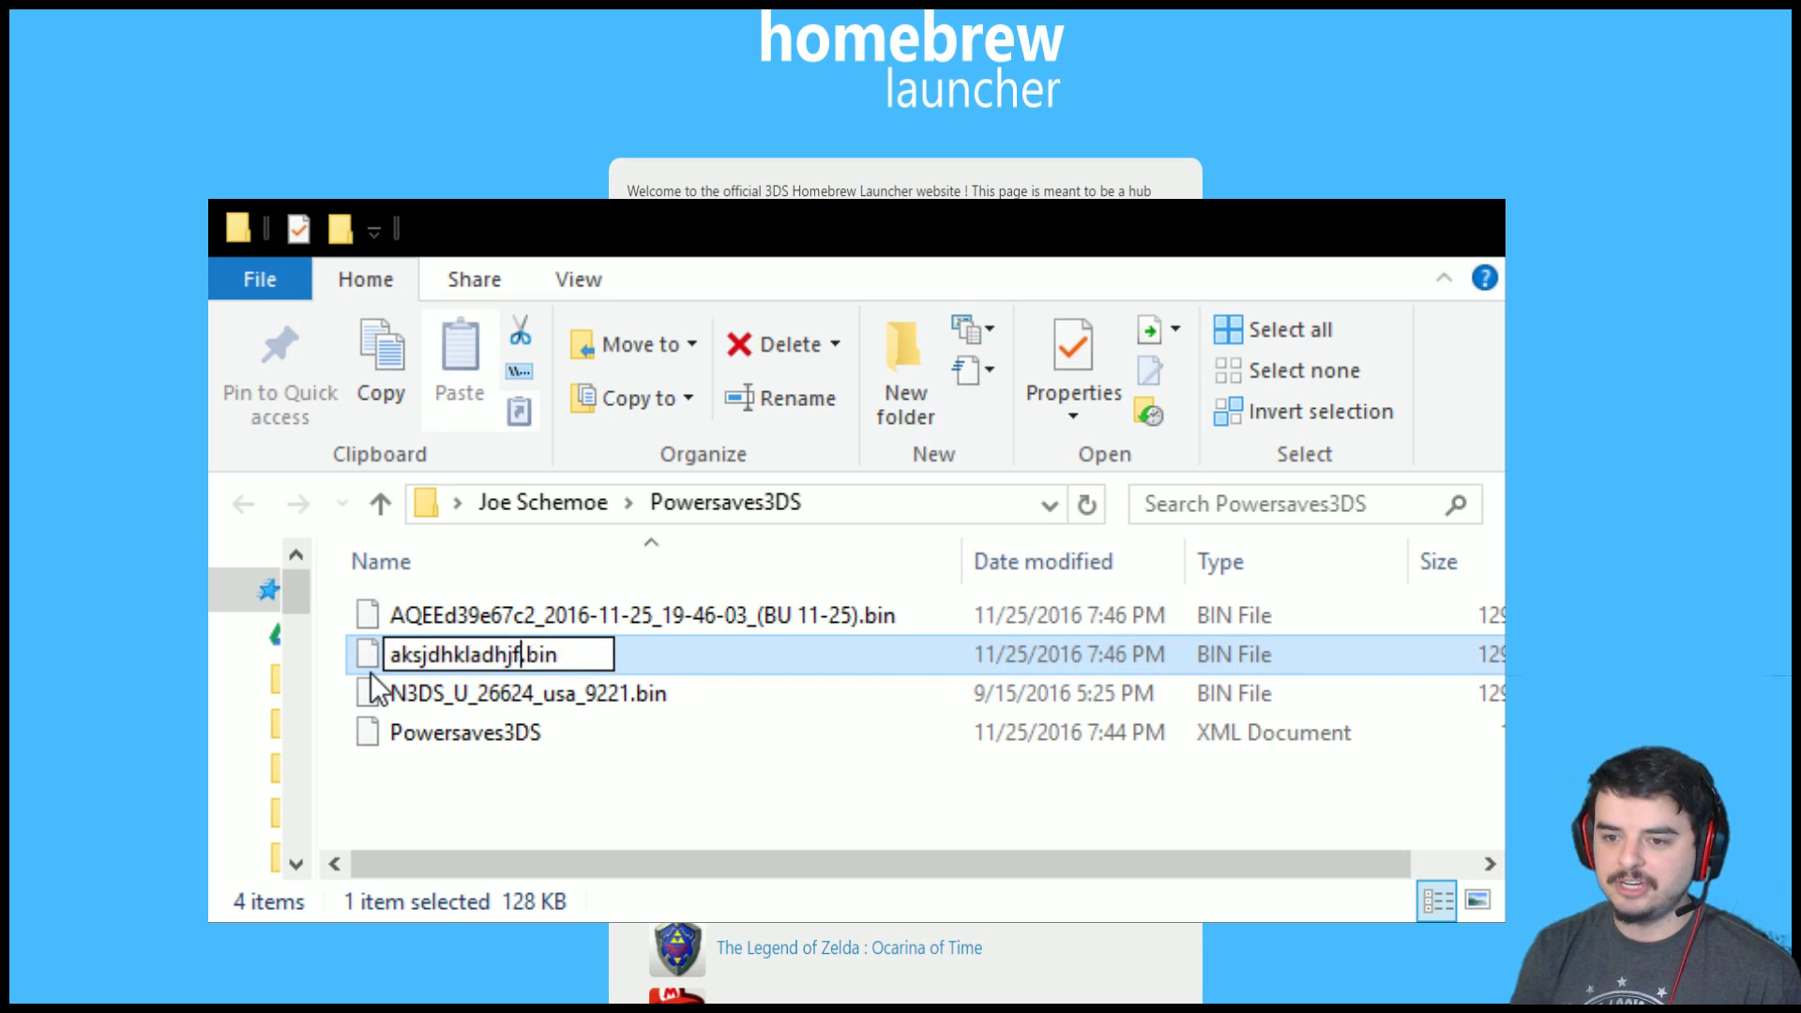
pyautogui.write('zd')
pyautogui.press('Return')
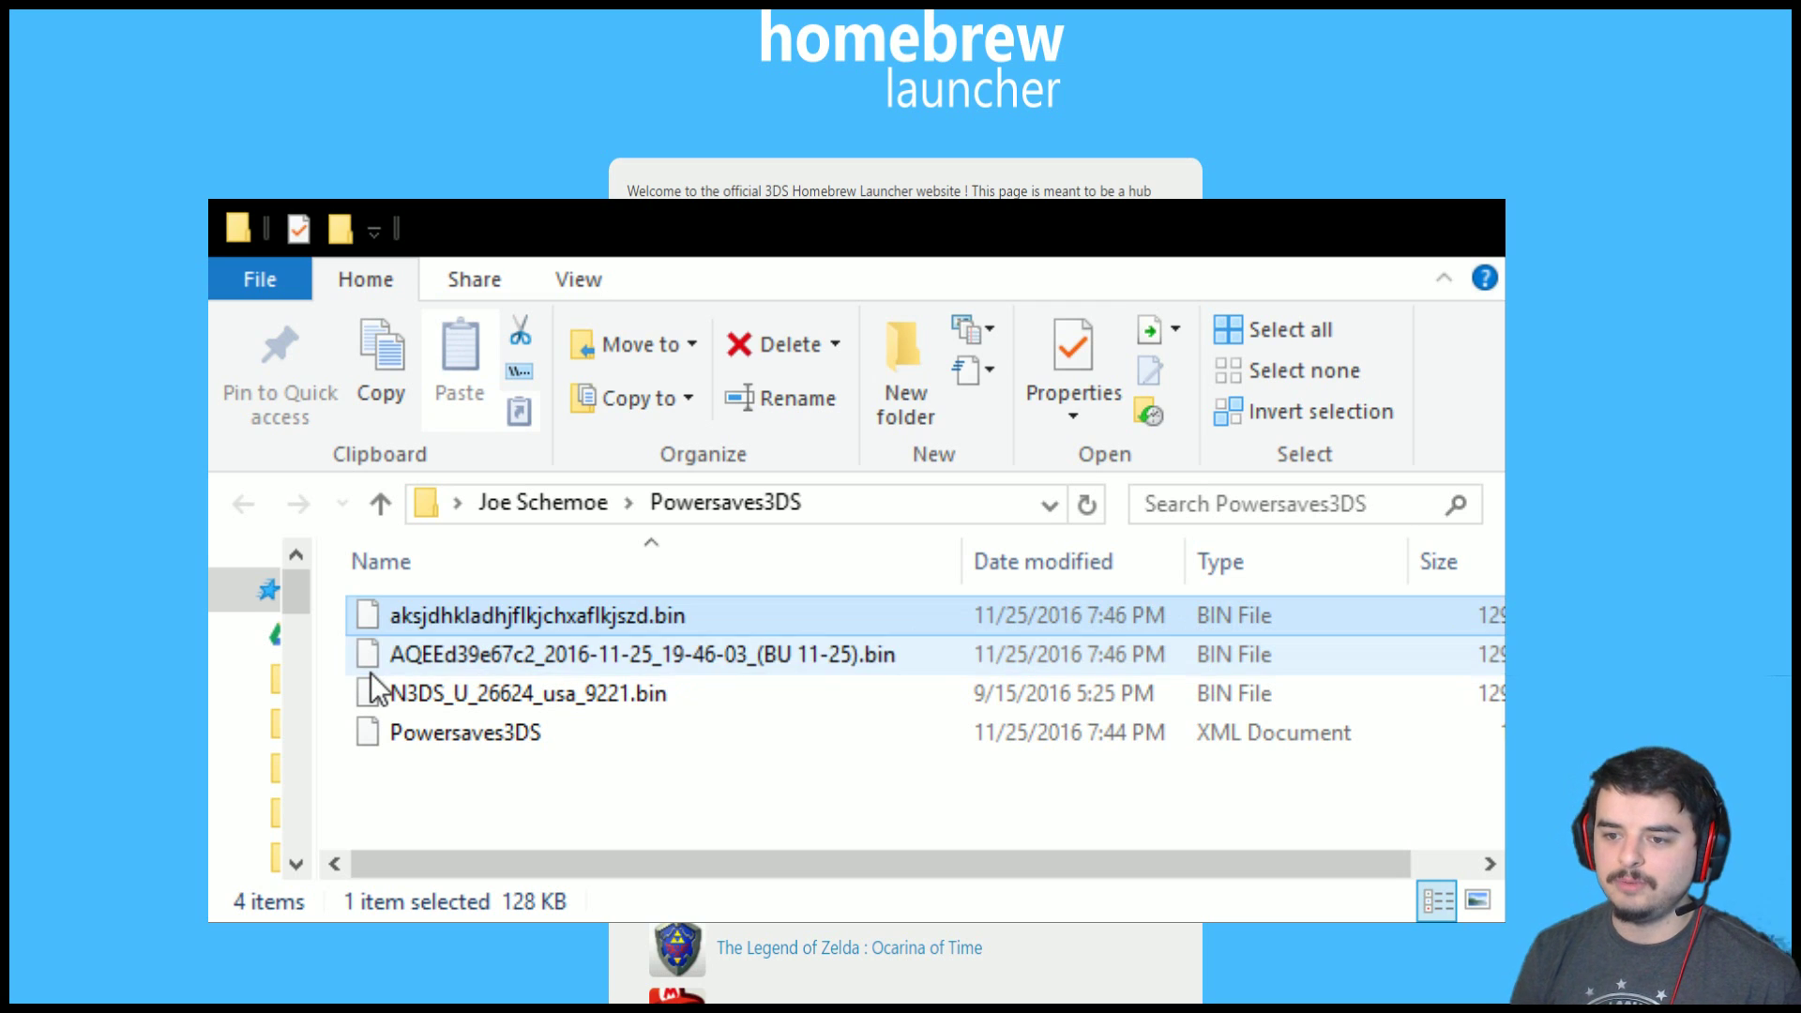
# Step: Rename N3DS_U_26624_usa_9221.bin with the copied name AQEEd39e67c2_2016-11-25_19-46-37_(Homebrew).bin
pyautogui.click(477, 697)
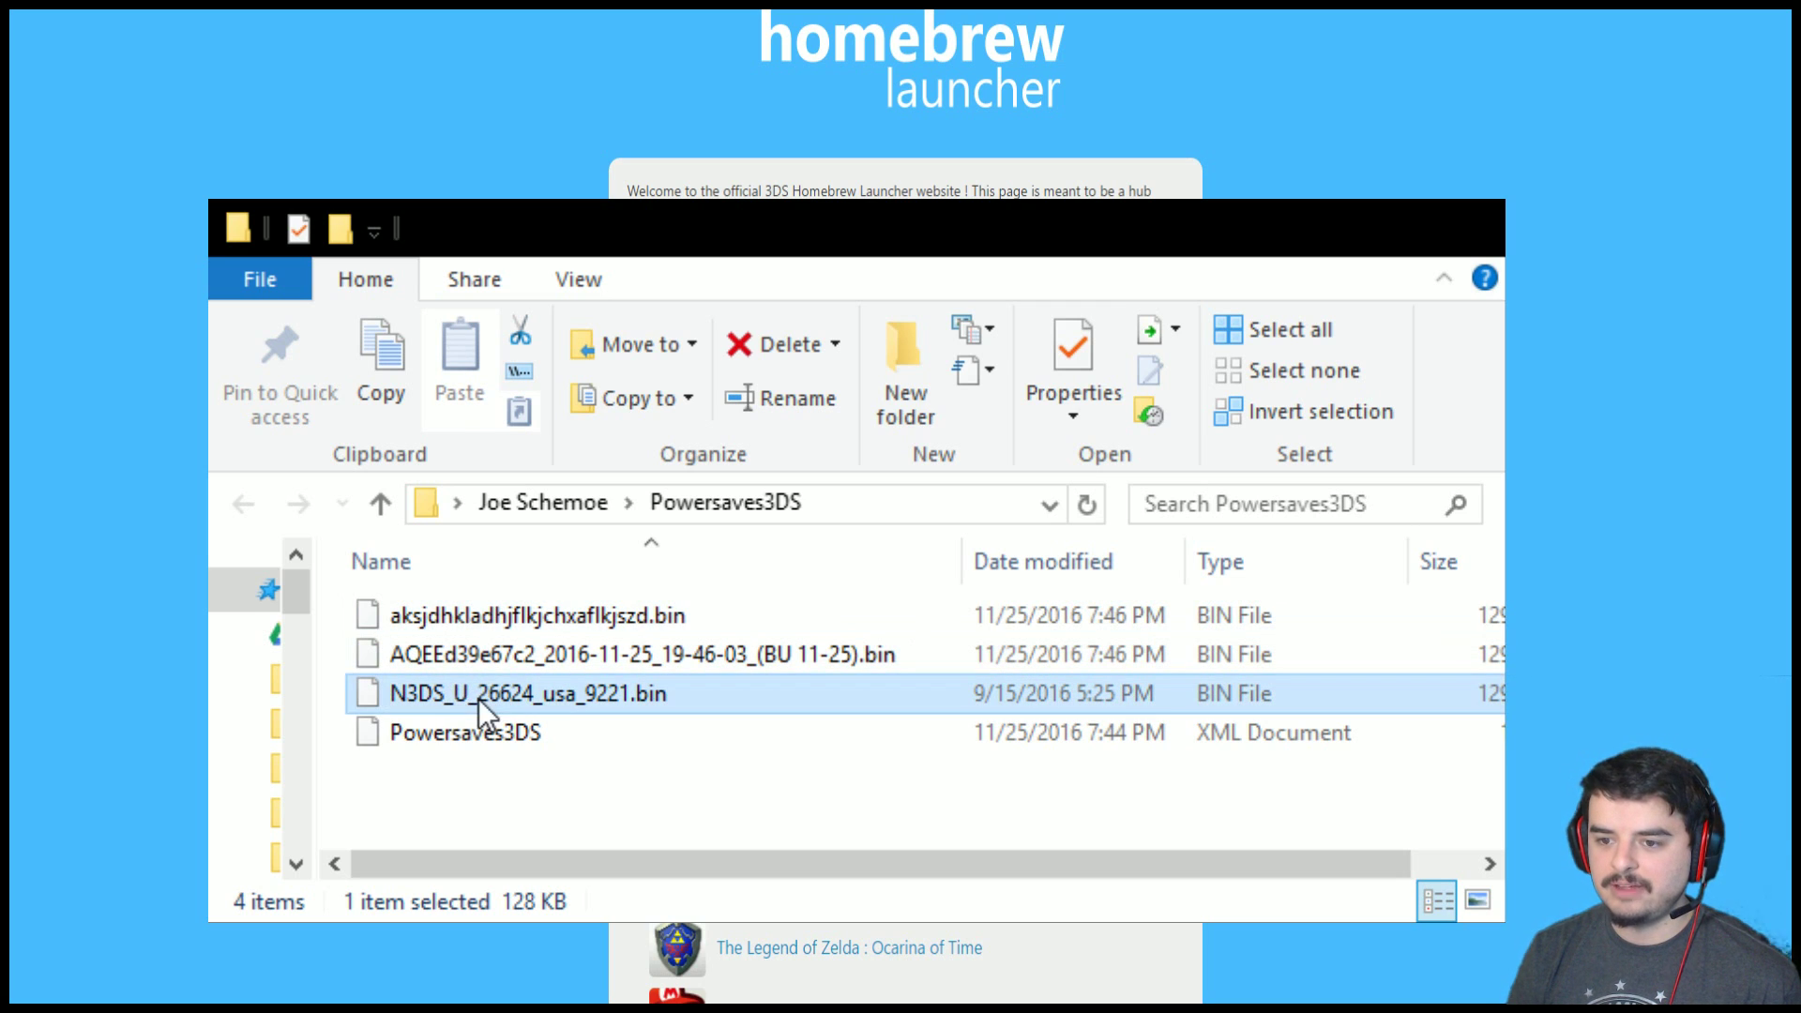
pyautogui.click(486, 696)
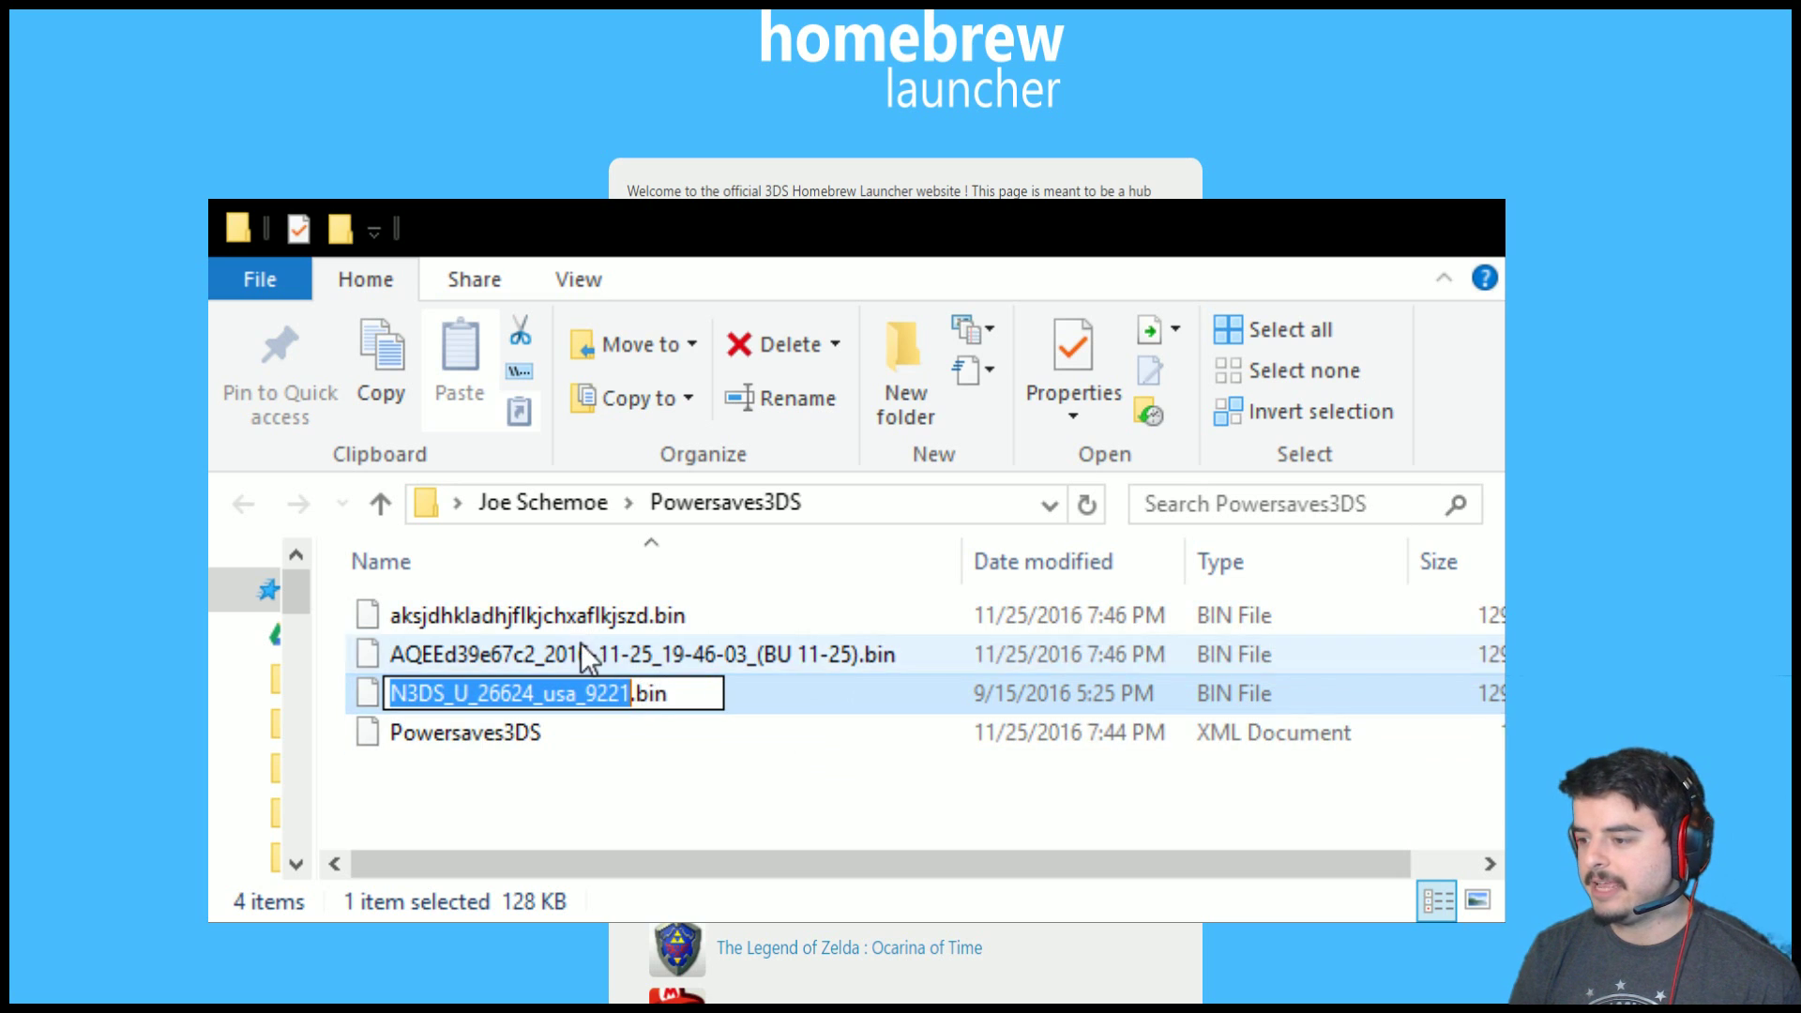
pyautogui.hotkey('ctrl', 'v')
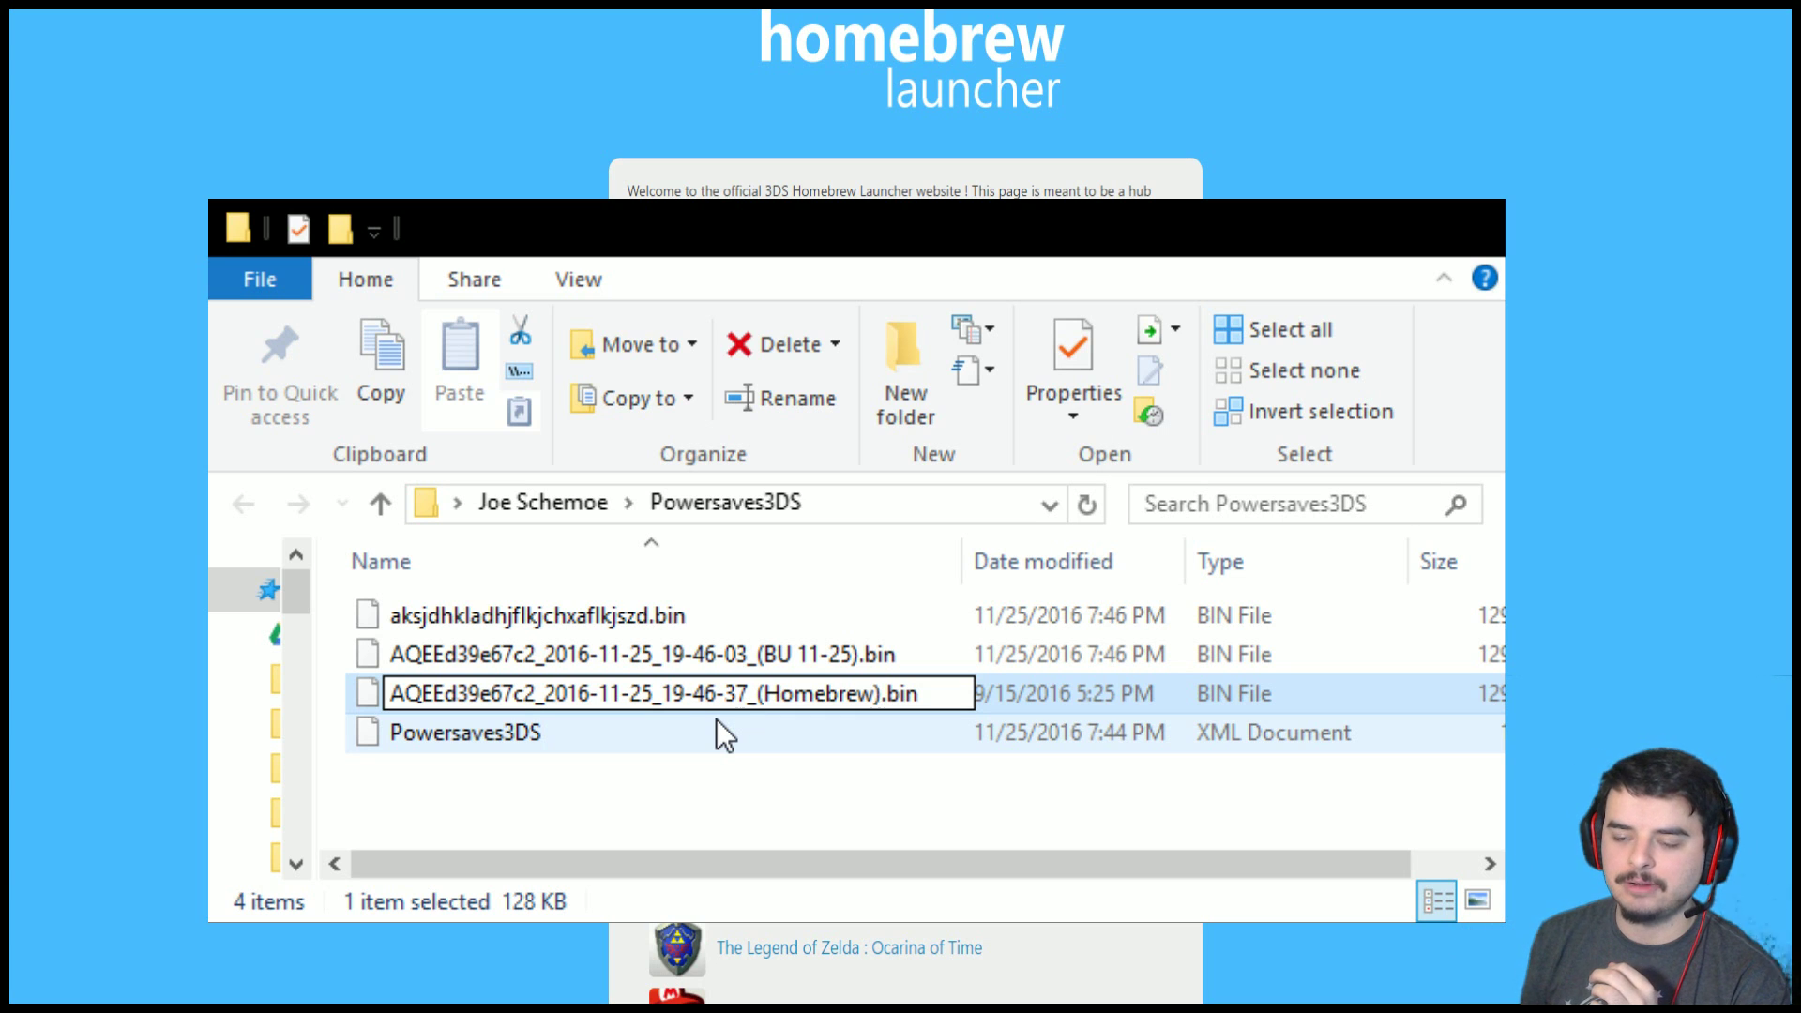
pyautogui.press('Return')
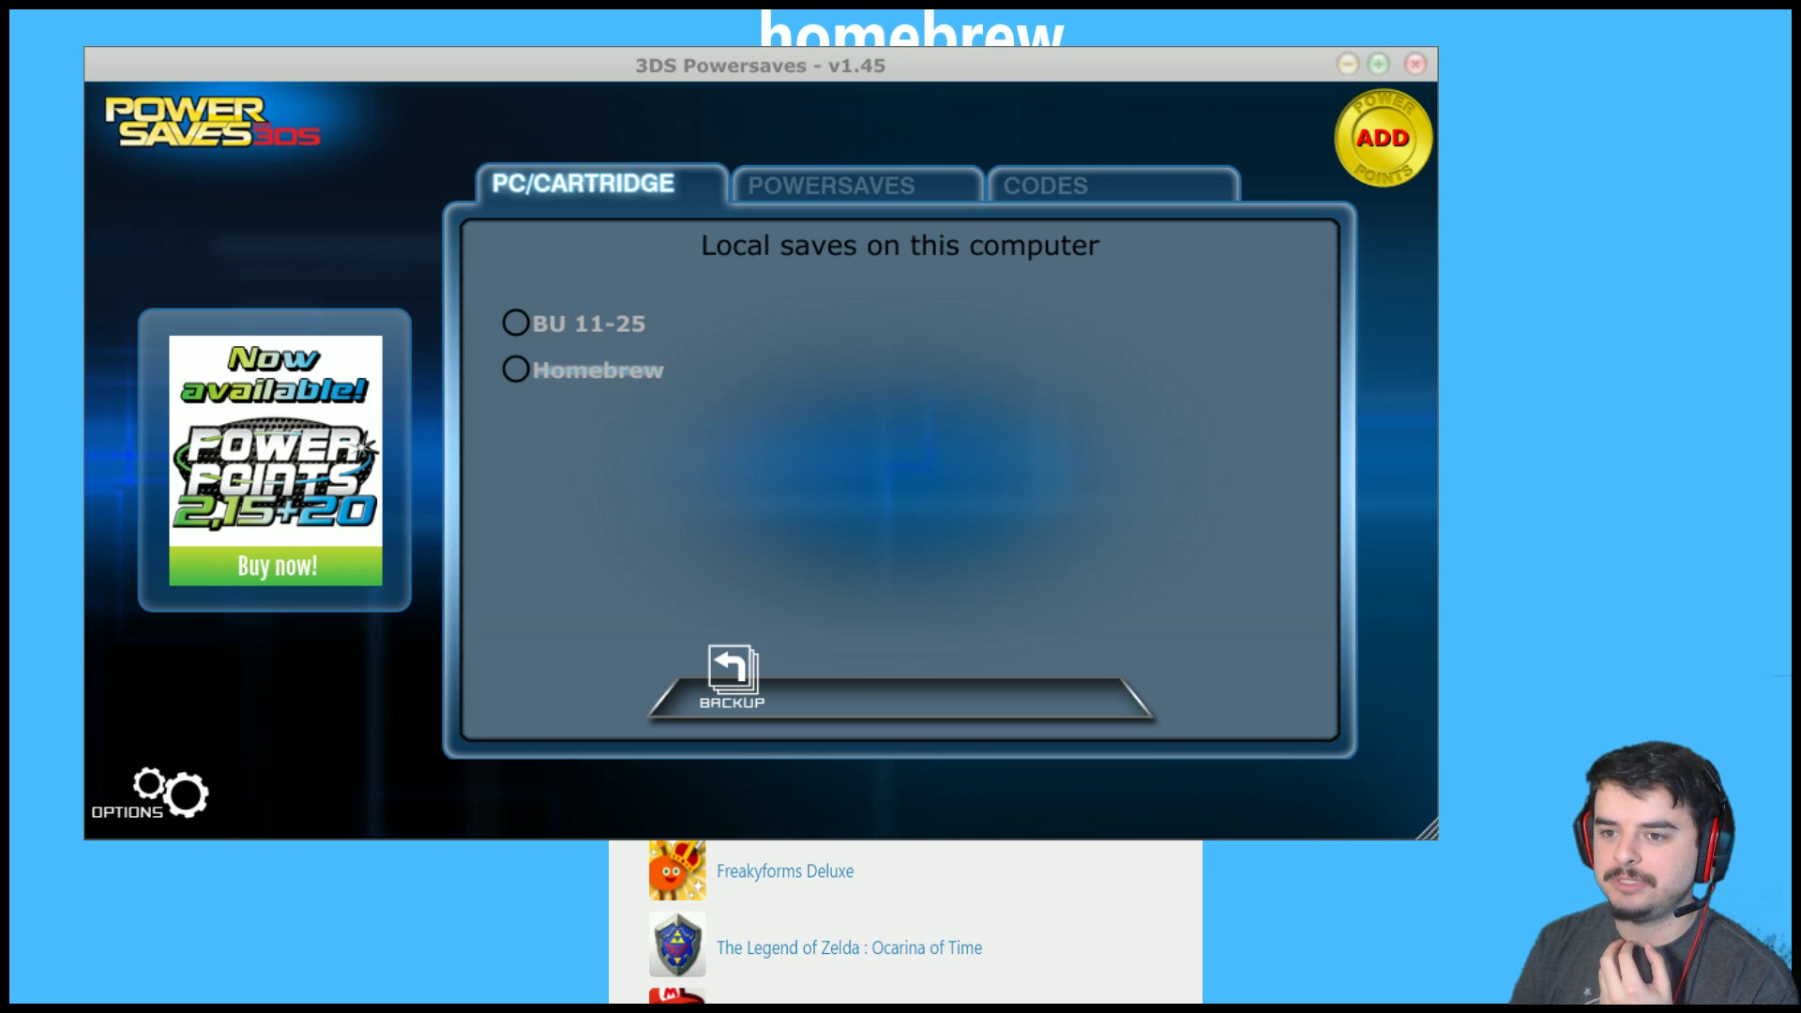
pyautogui.click(517, 368)
pyautogui.click(1105, 684)
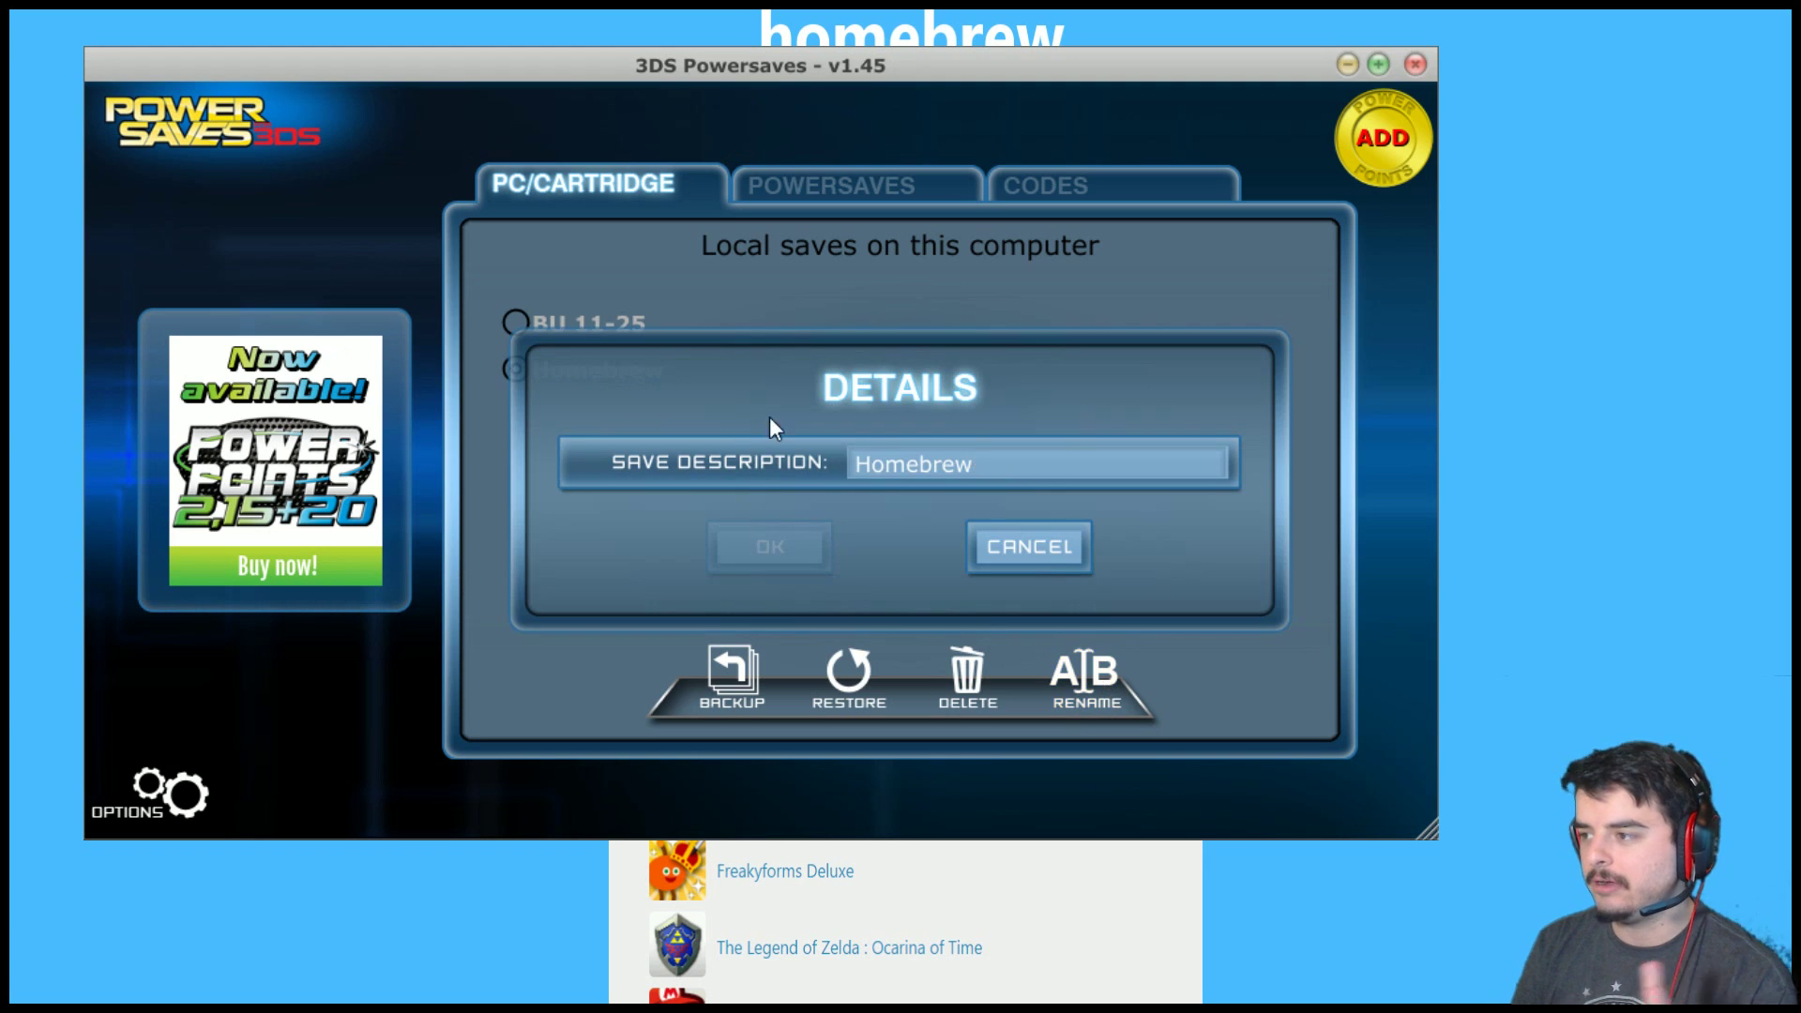
pyautogui.click(1033, 550)
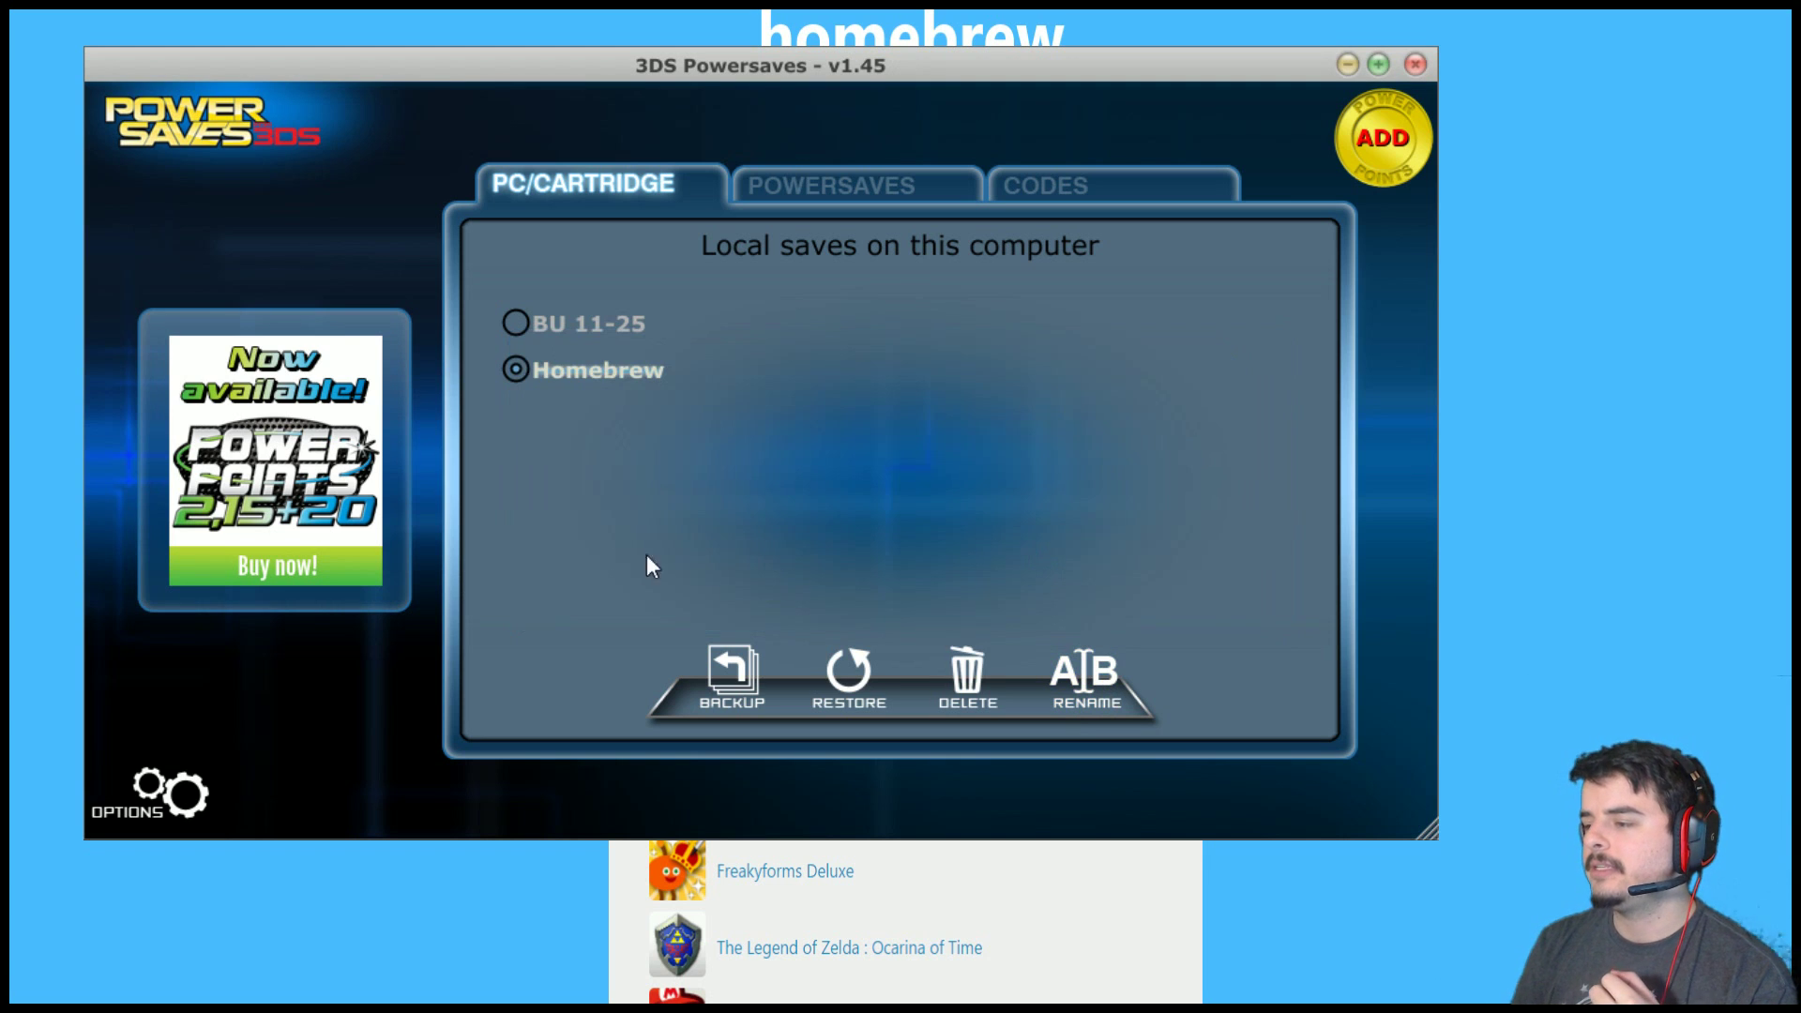
pyautogui.click(673, 379)
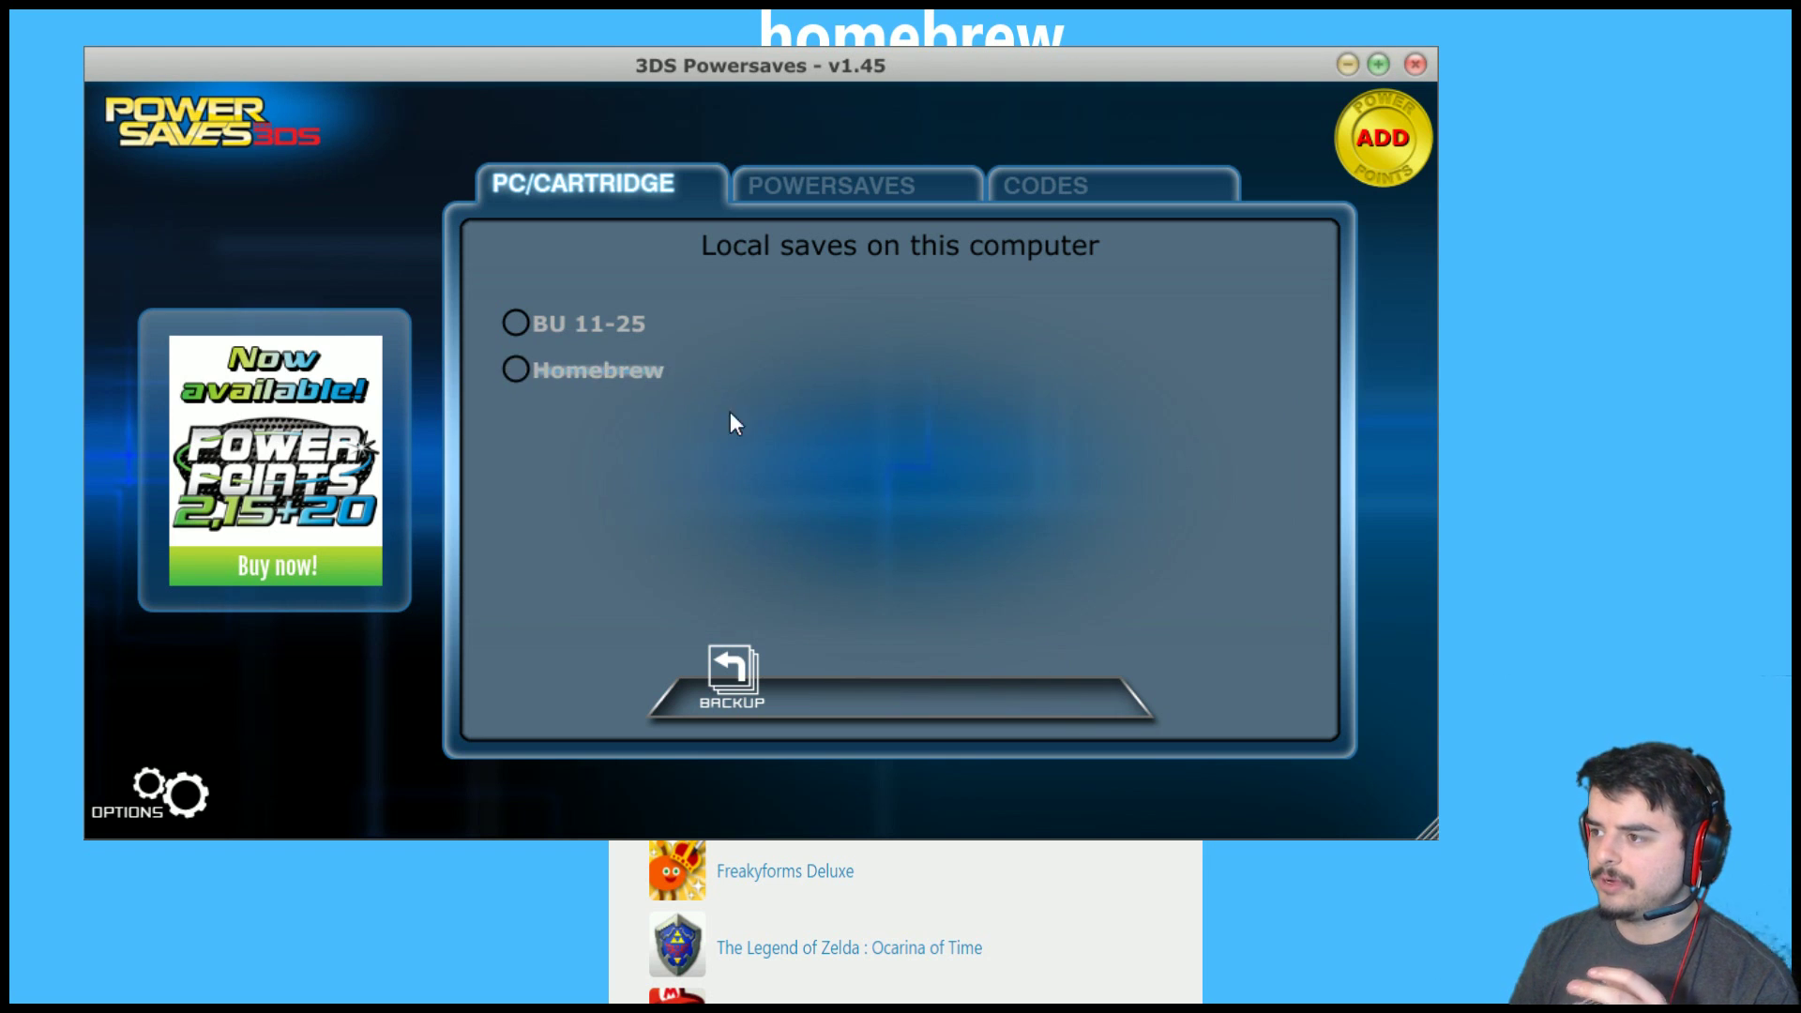
# Step: Restore the Homebrew save to the cartridge in 3DS Powersaves, accept the restore and close the program
pyautogui.click(597, 368)
pyautogui.click(847, 694)
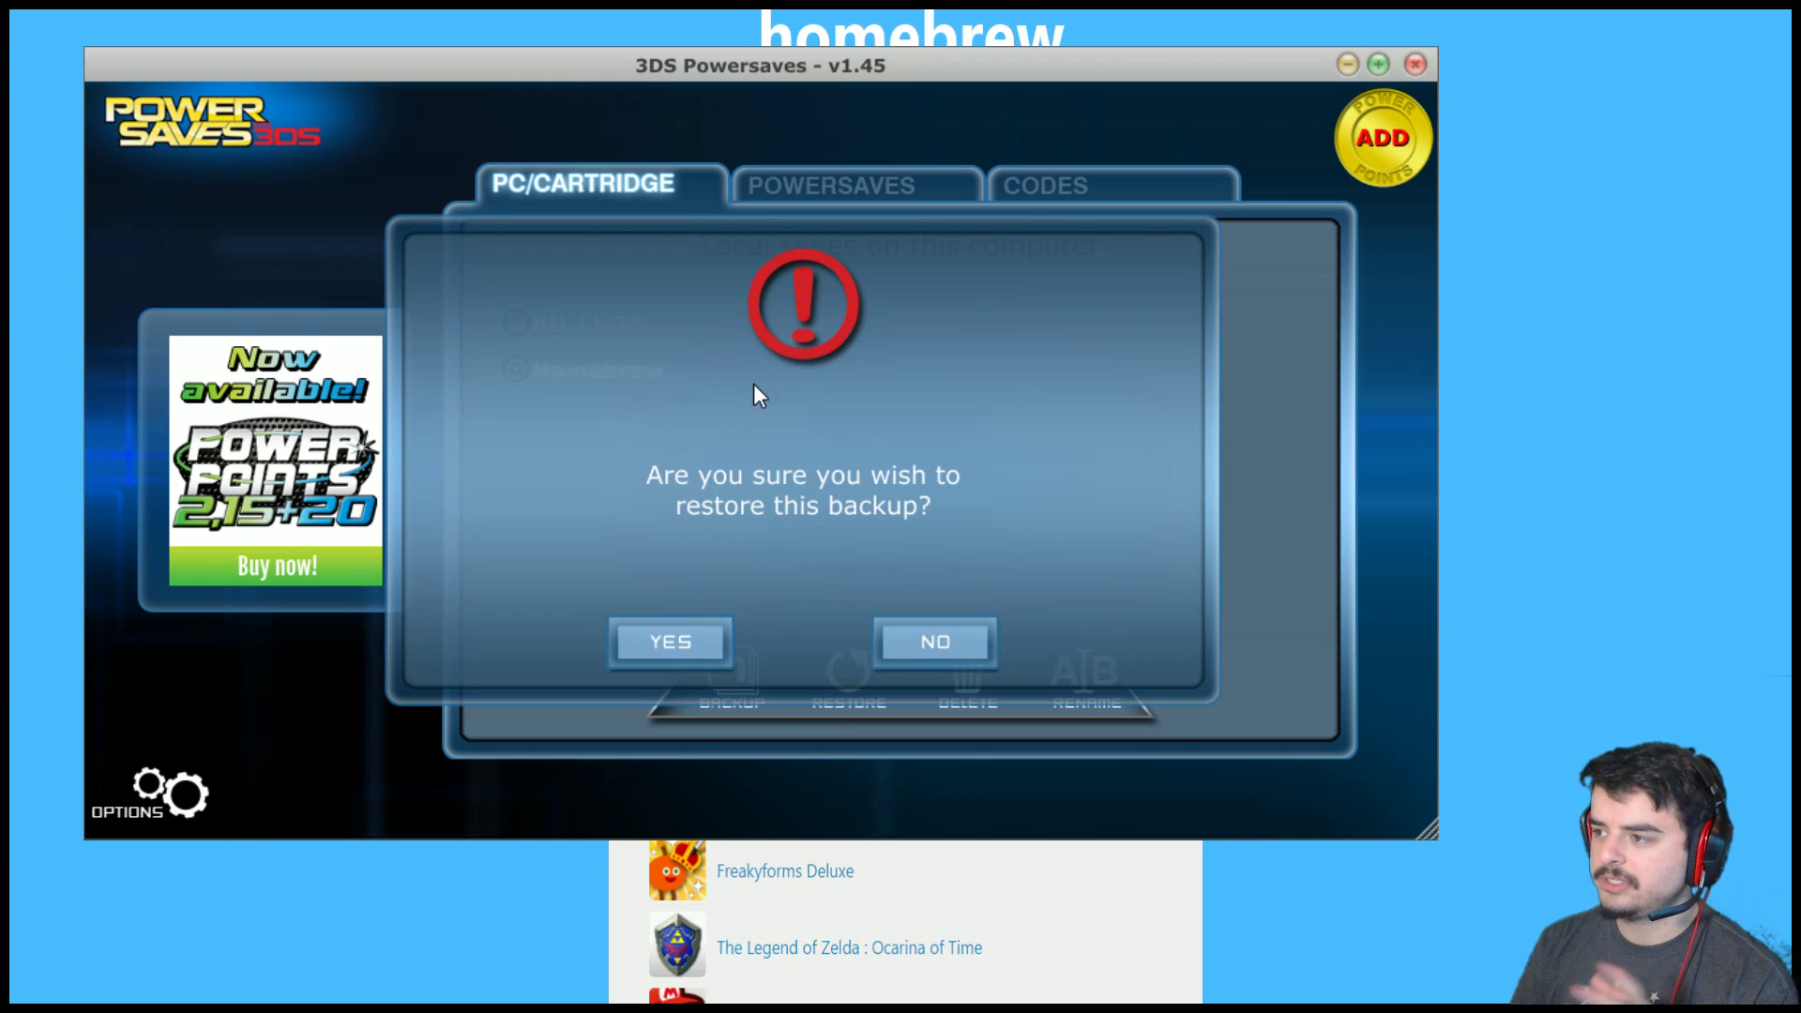
pyautogui.click(677, 640)
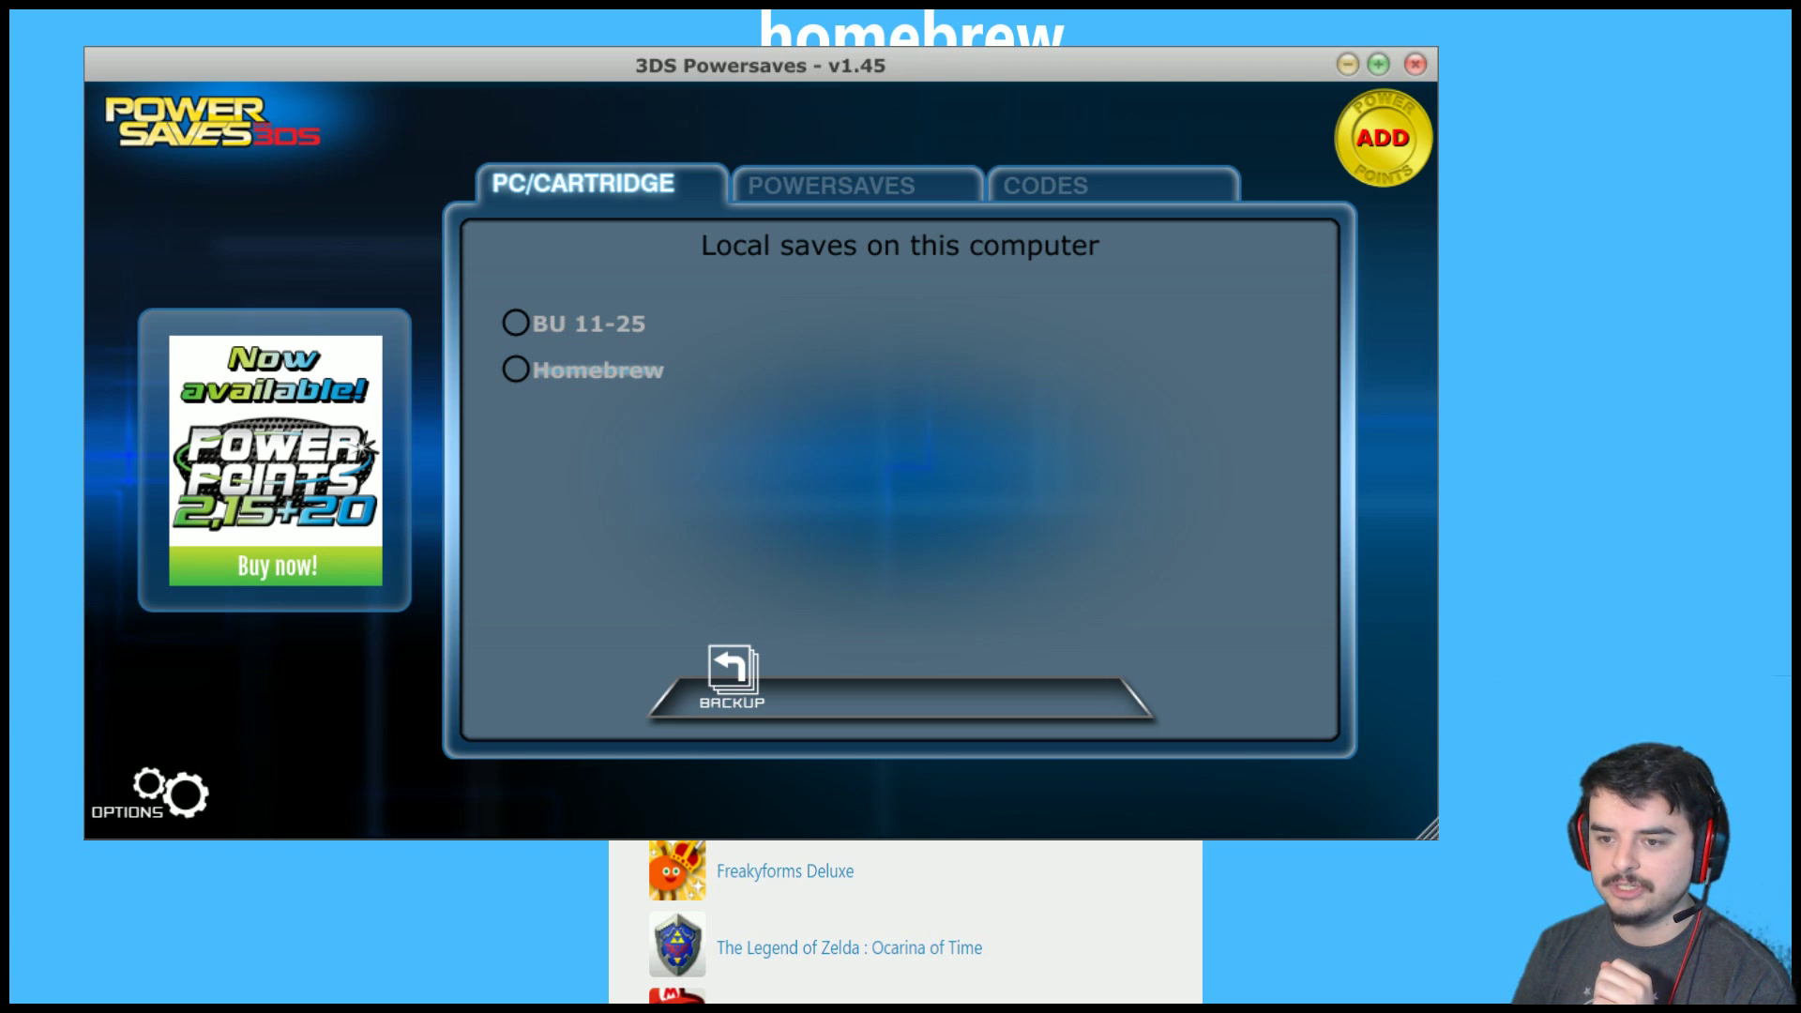
pyautogui.hotkey('alt', 'F4')
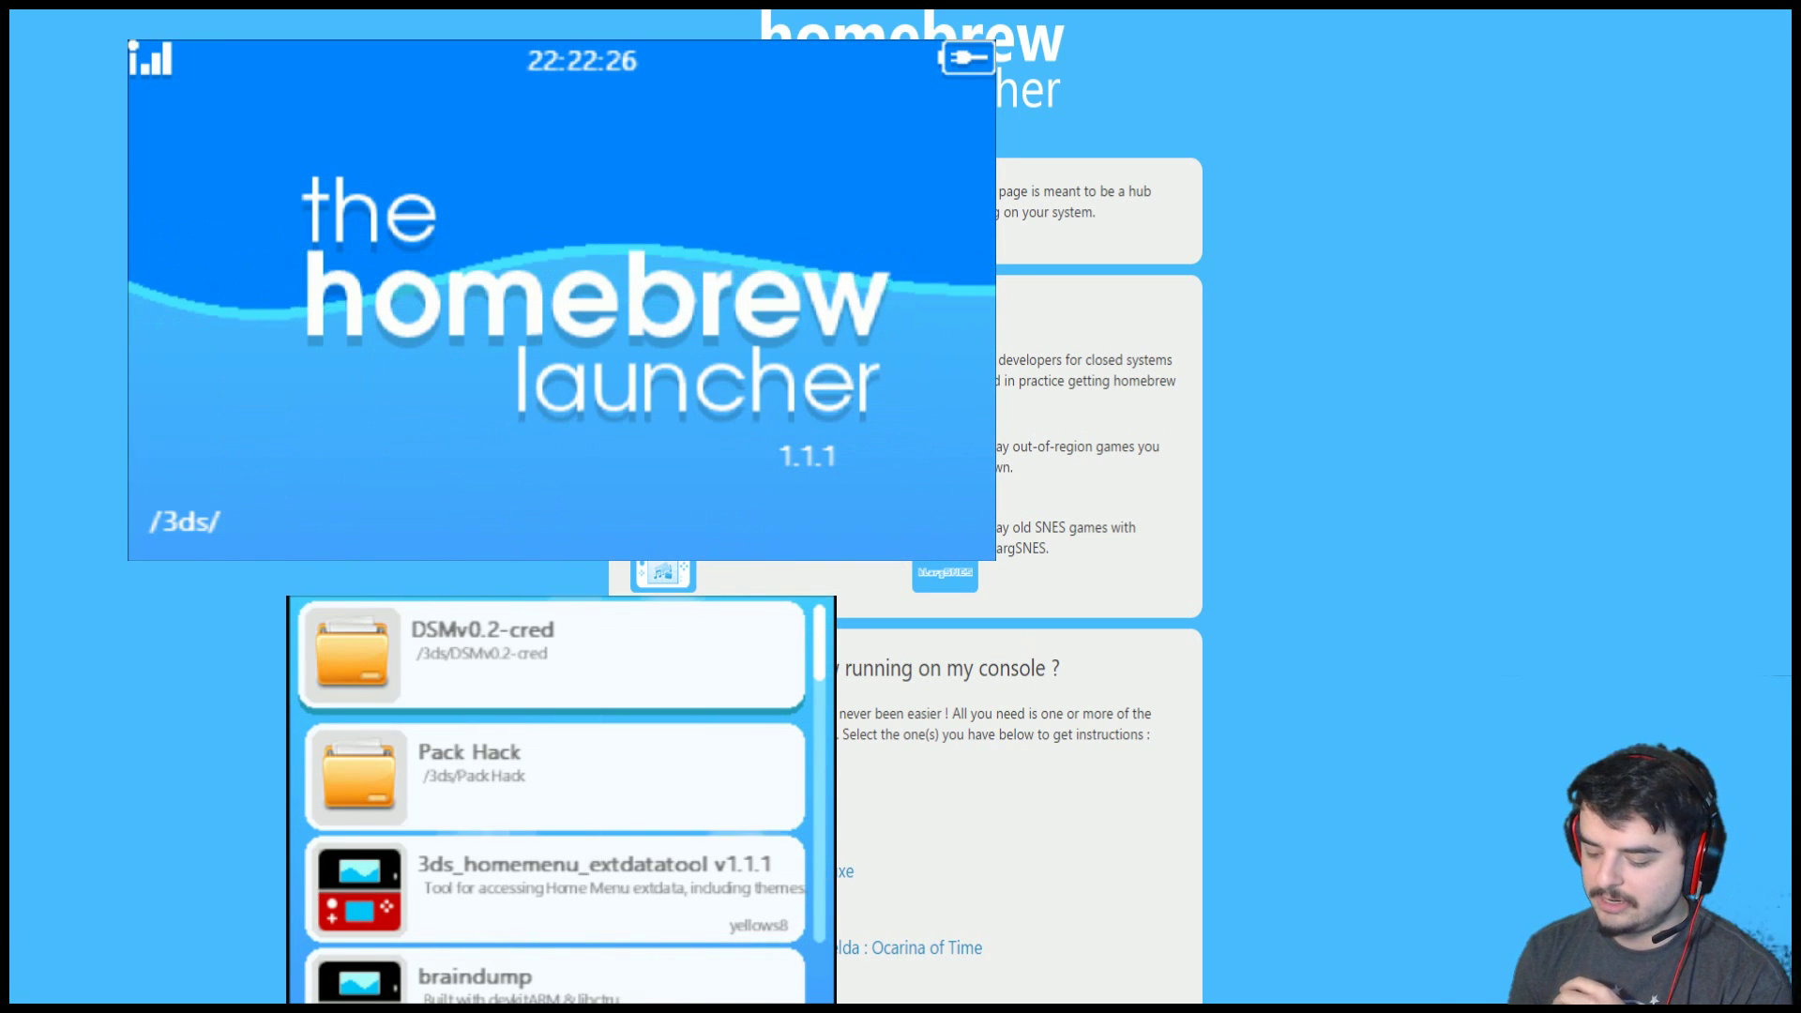
# Step: Browse the application list in the homebrew launcher and return to its first entries
pyautogui.scroll(-5, 559, 797)
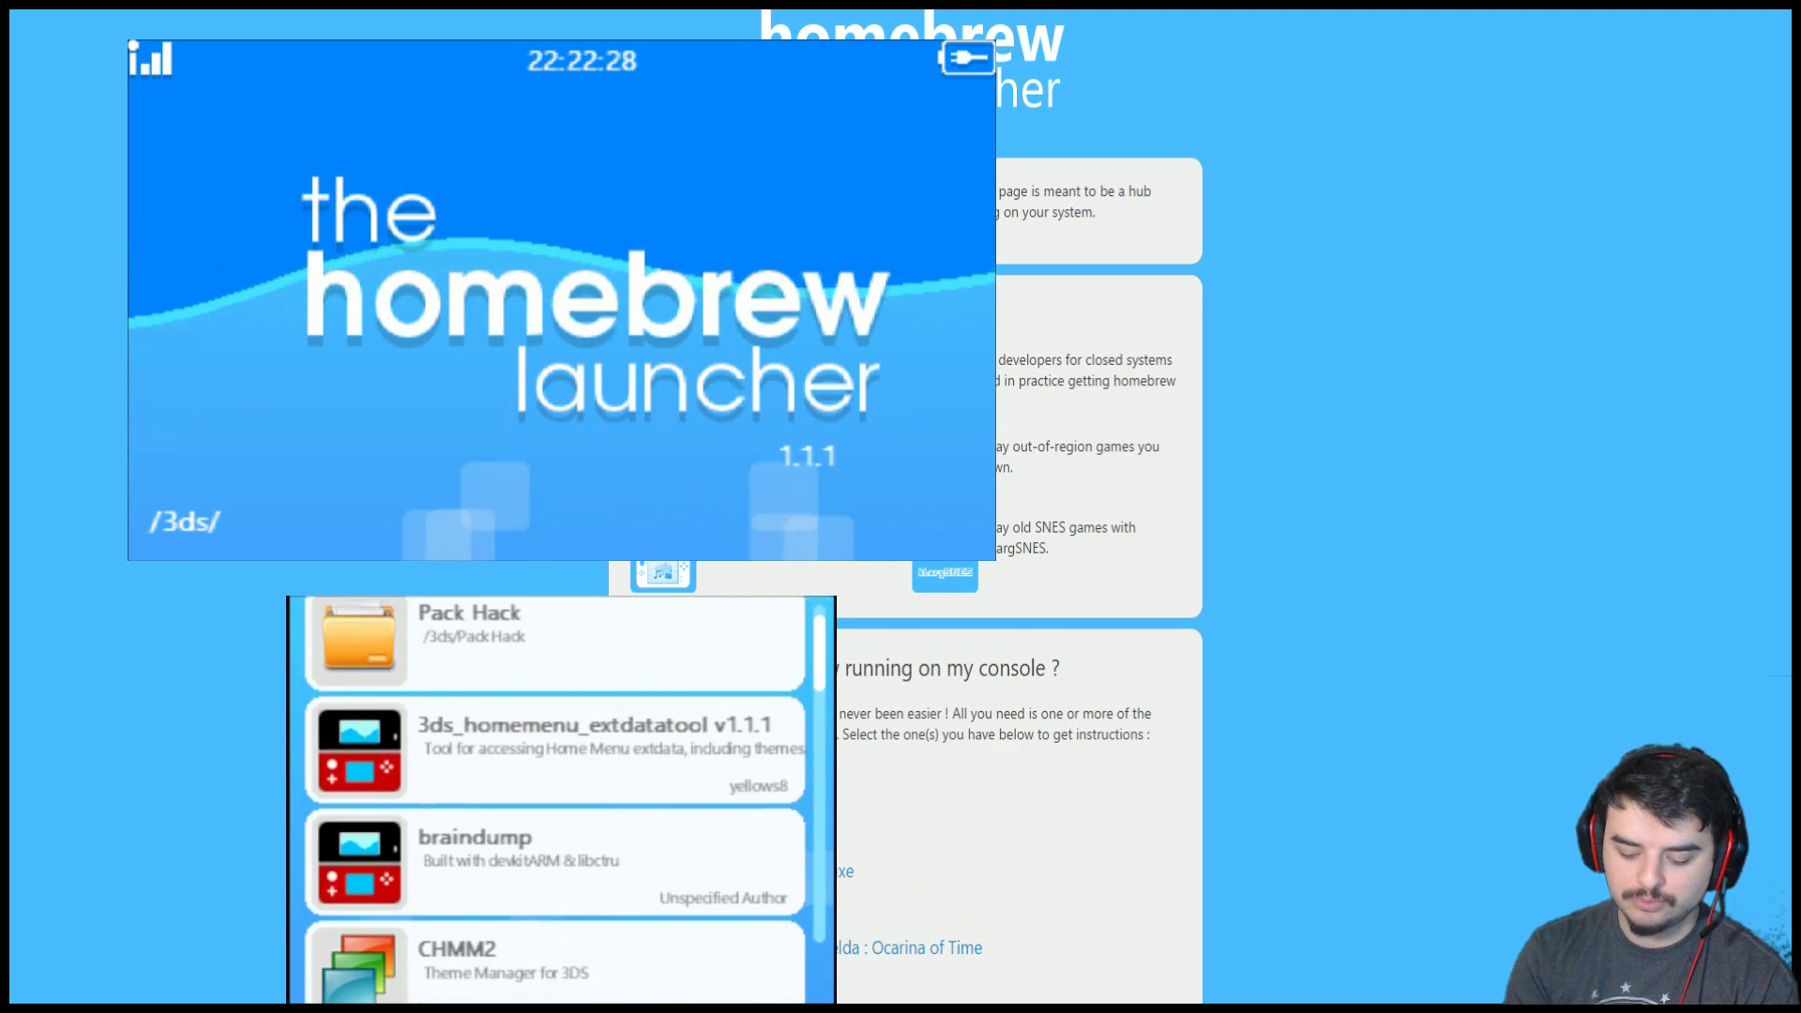
pyautogui.scroll(-5, 559, 797)
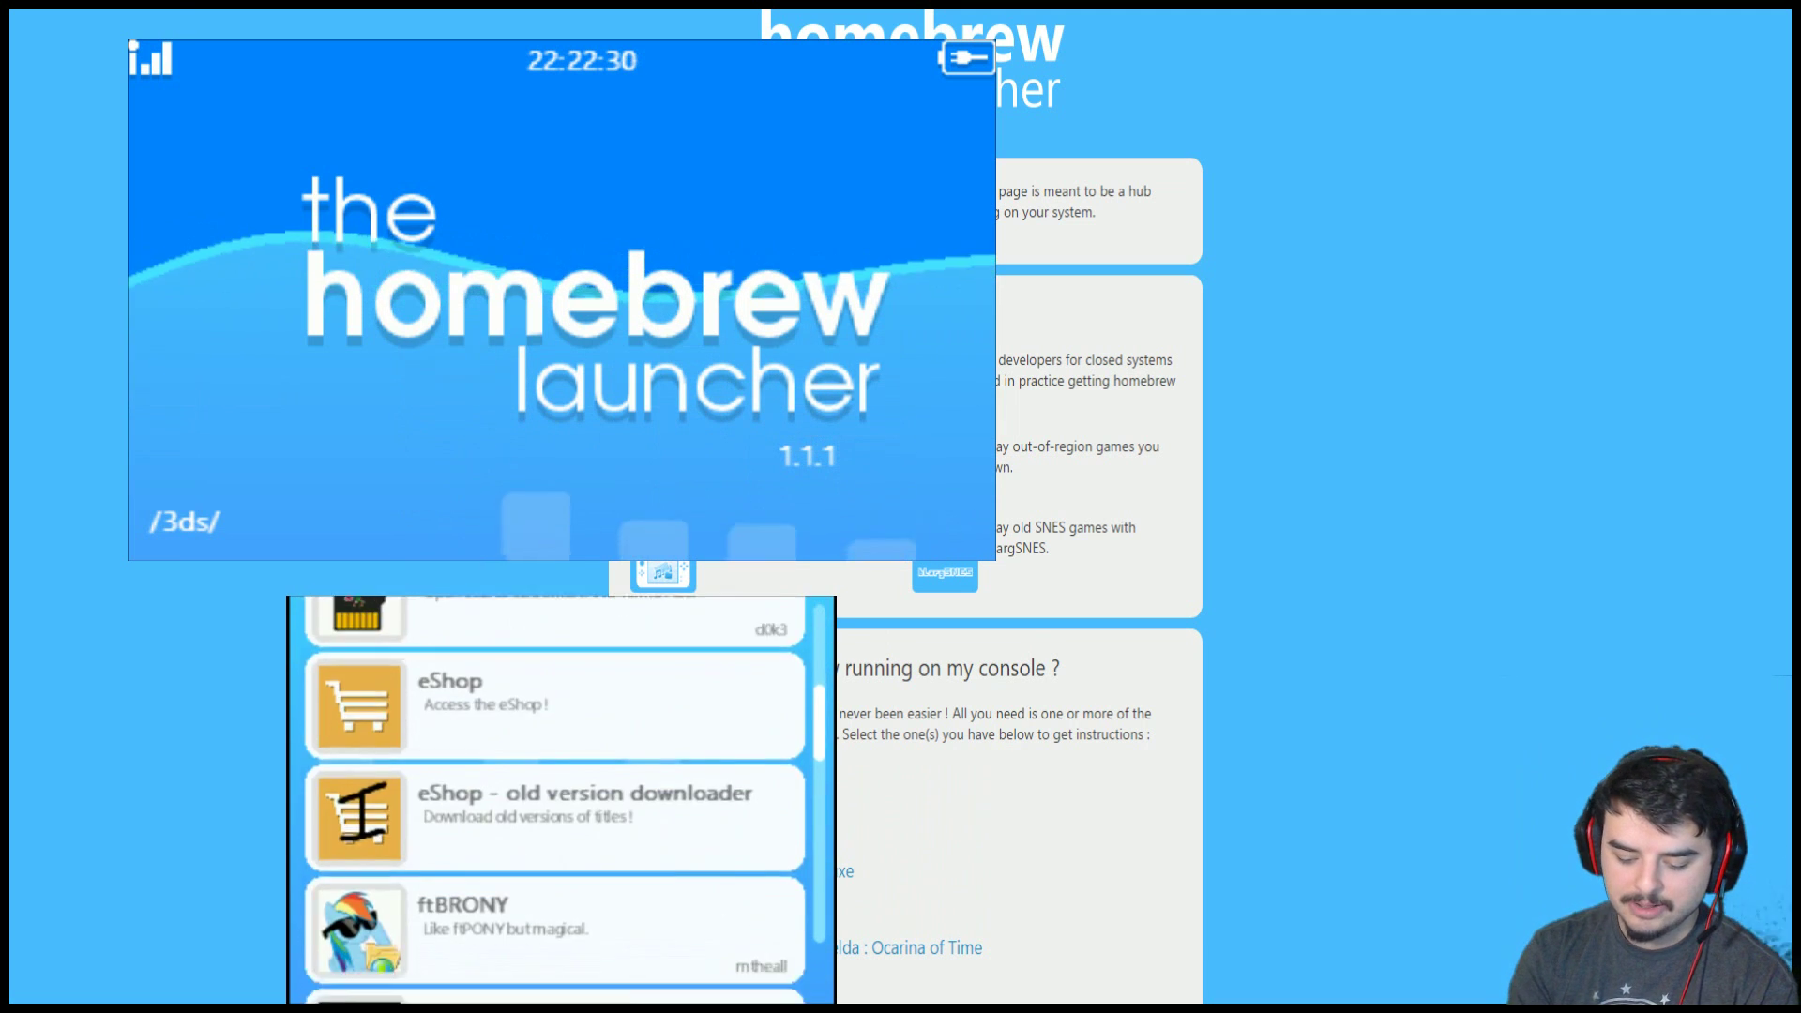
pyautogui.scroll(7, 559, 798)
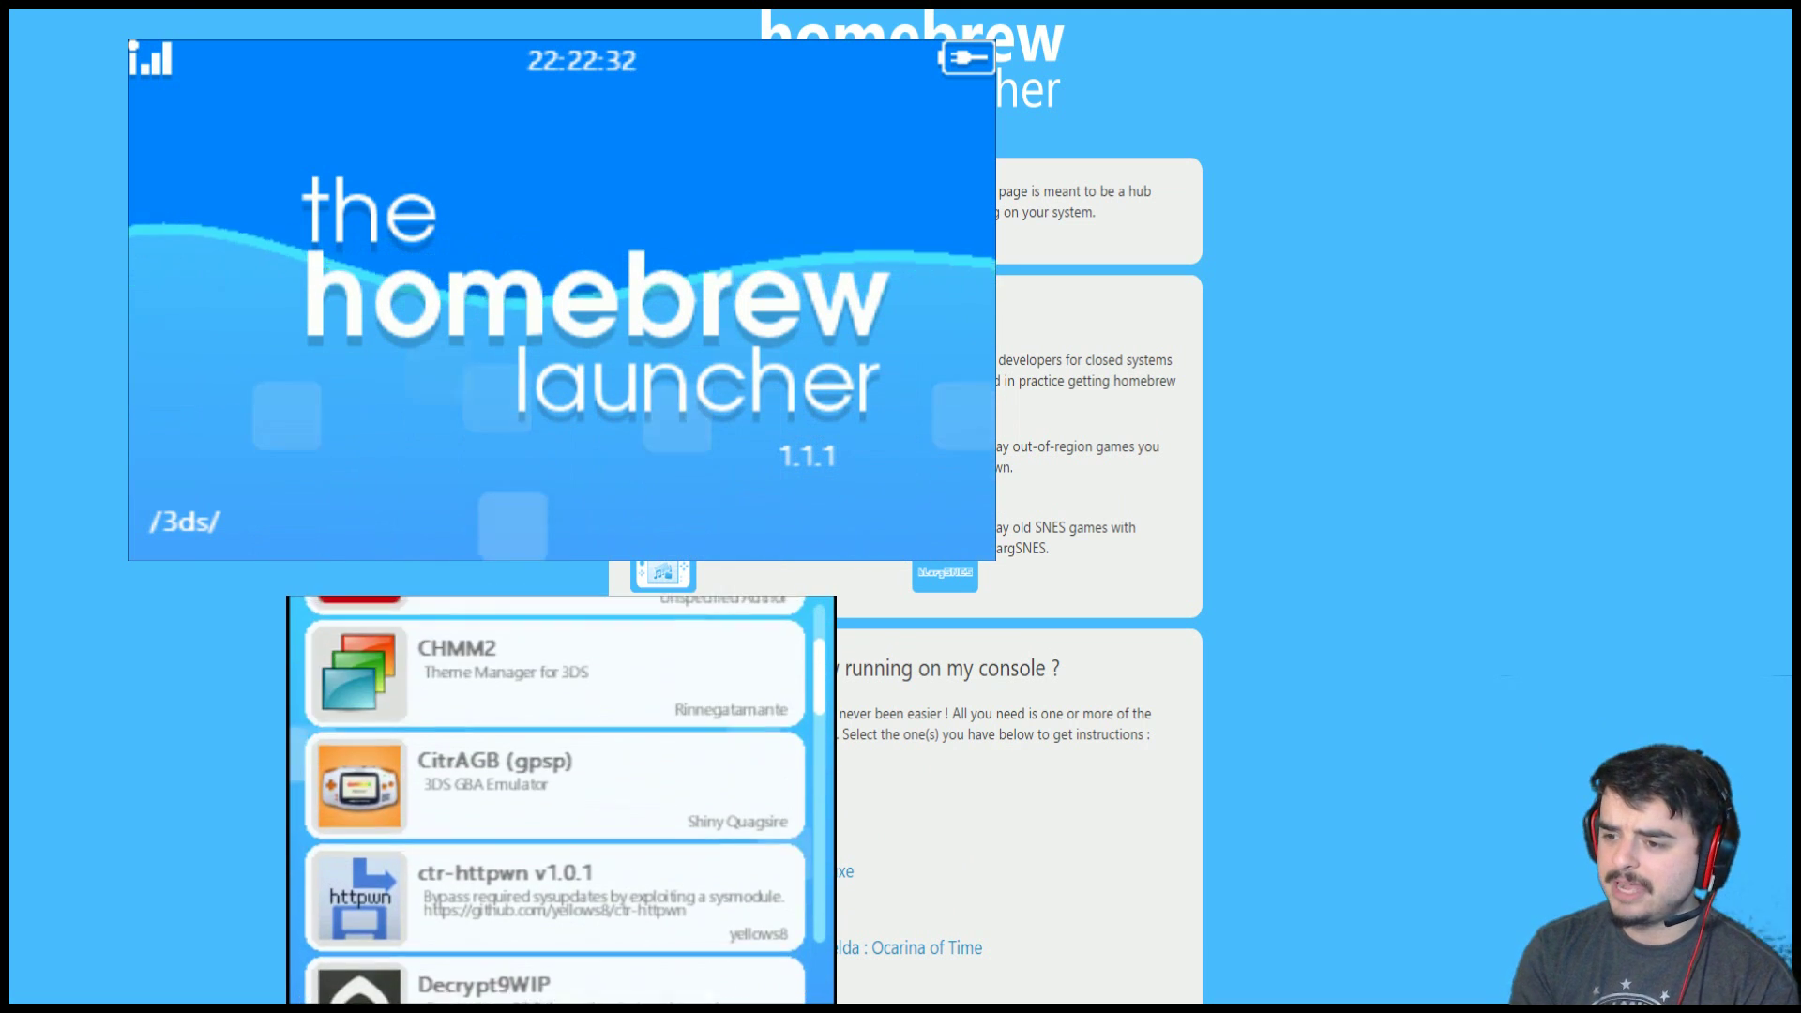
pyautogui.scroll(2, 560, 797)
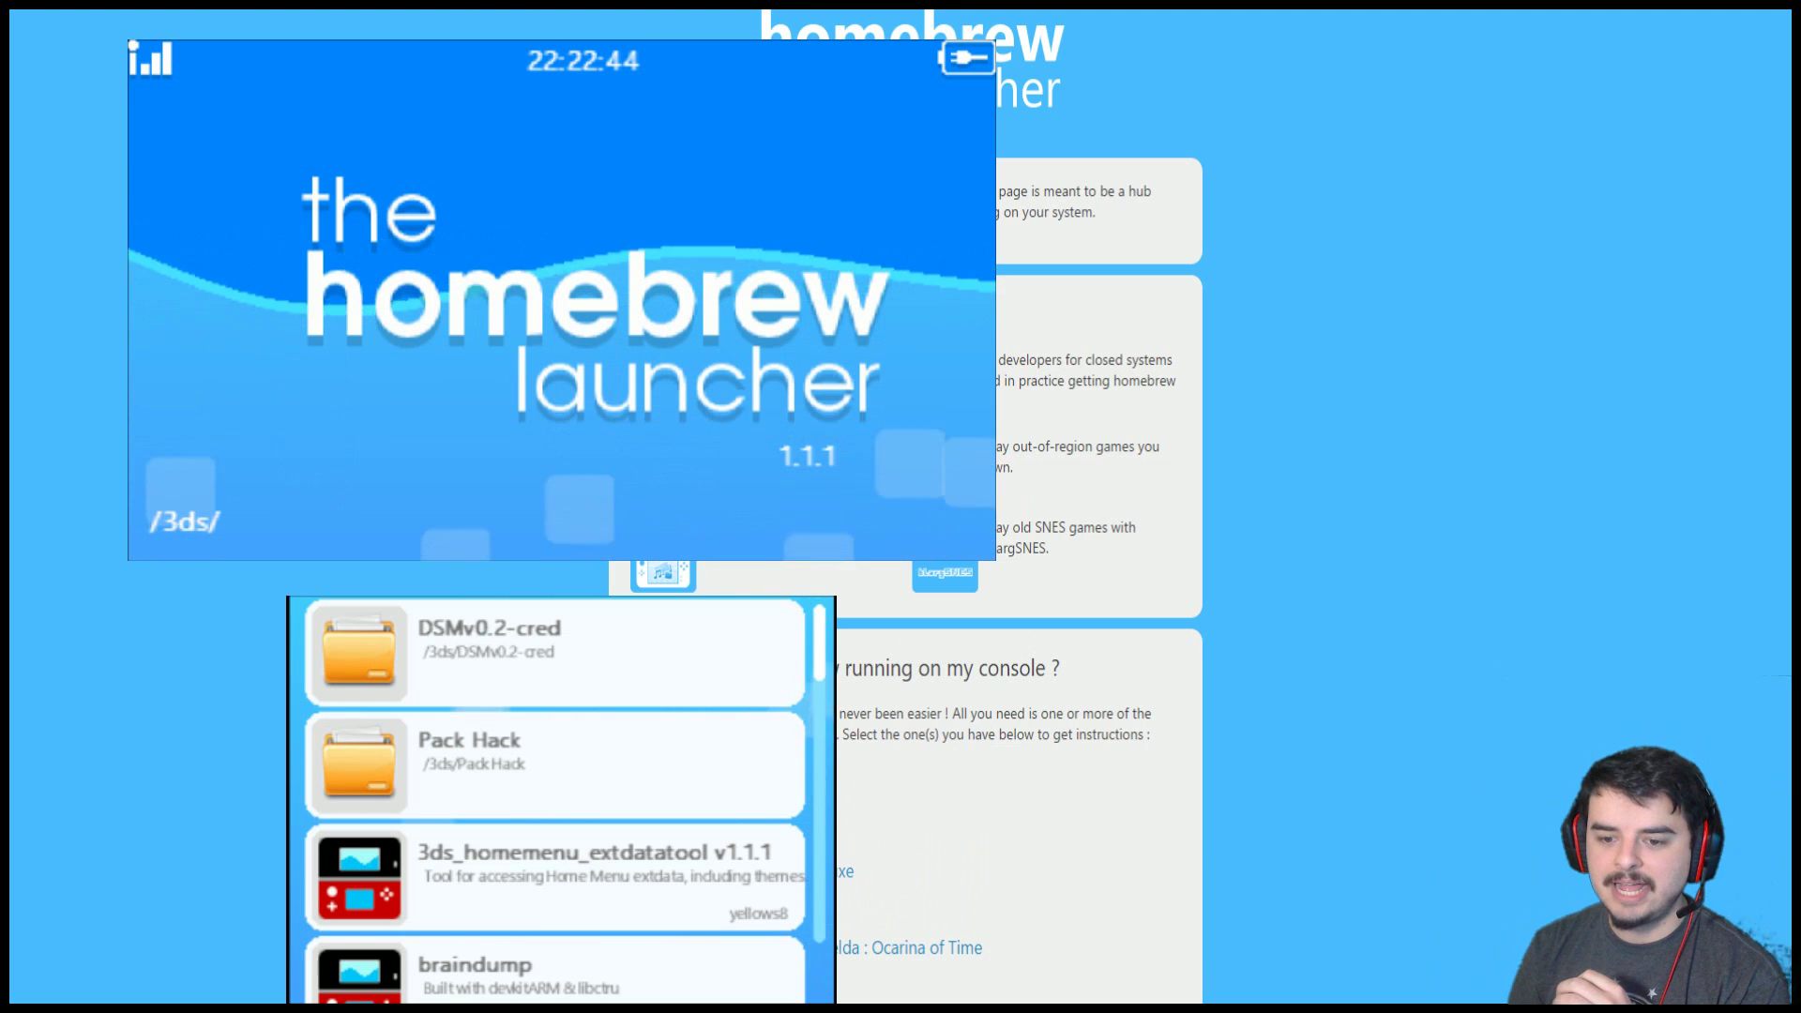
# Step: Switch to File Explorer, go back up from usa to the saveimages_powersaves folder to view the card ID folders, and leave the window
pyautogui.hotkey('alt', 'Tab')
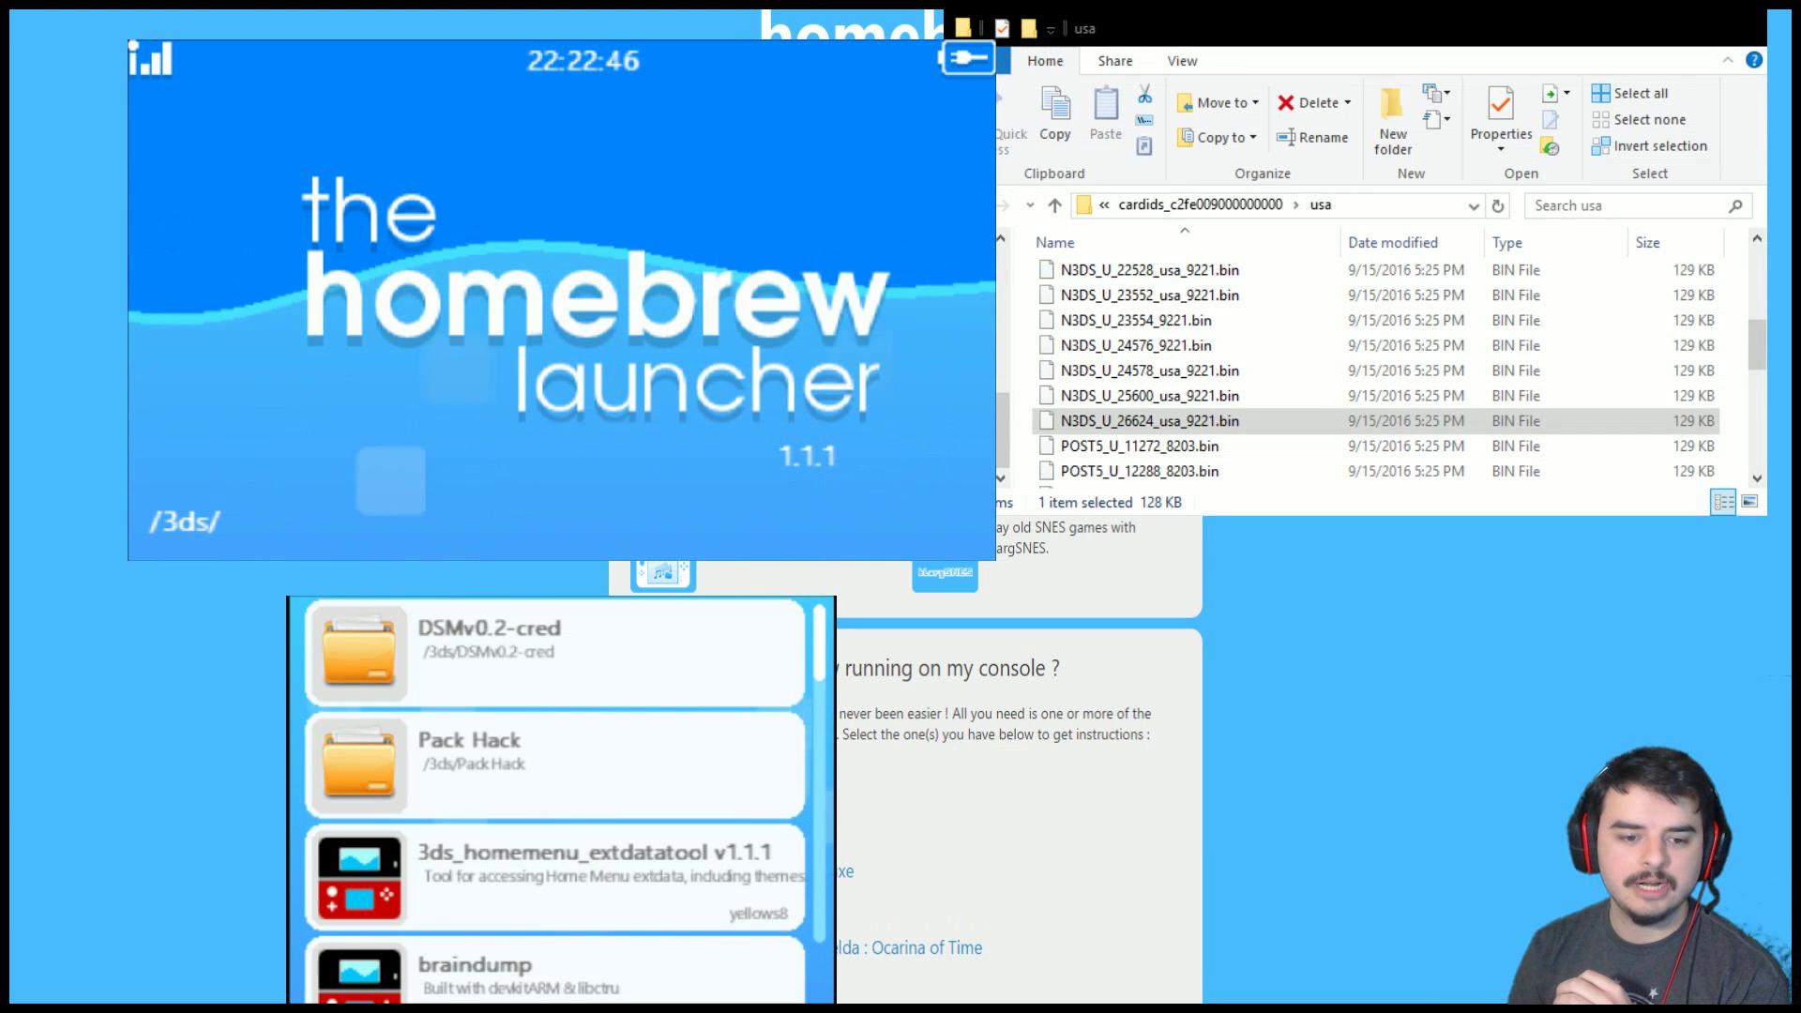
pyautogui.click(1056, 206)
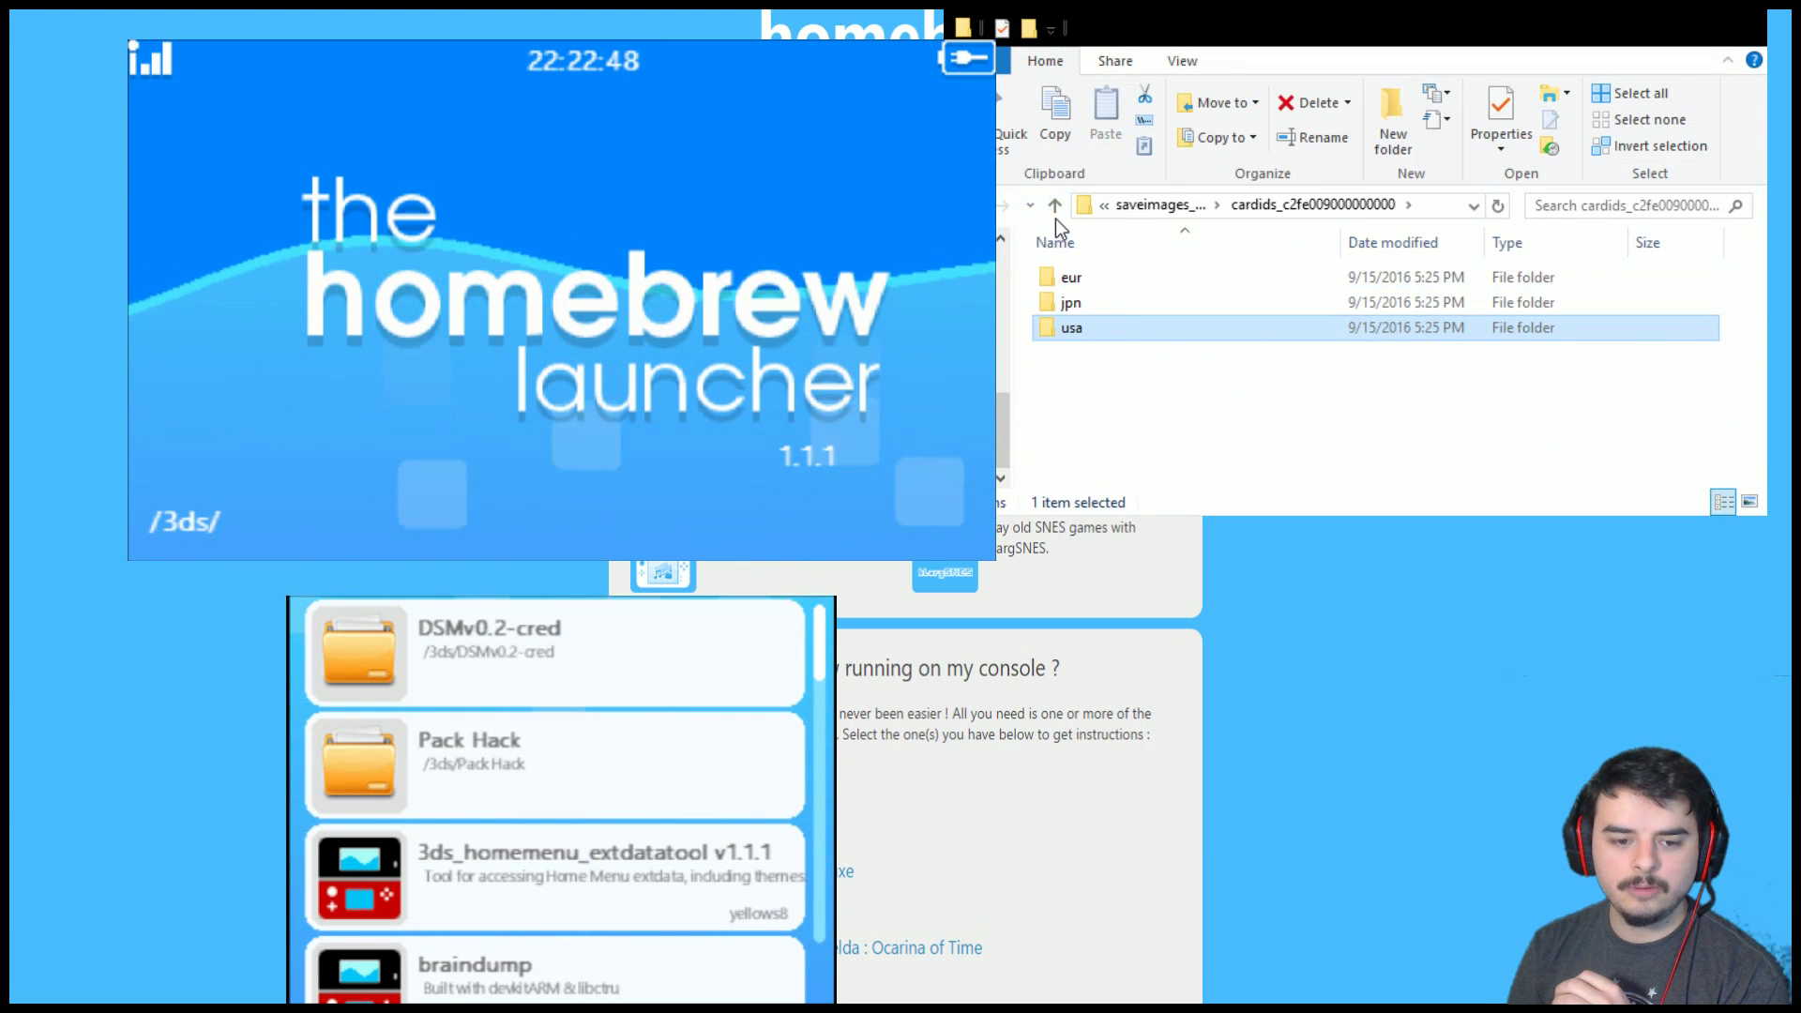
pyautogui.hotkey('alt', 'Up')
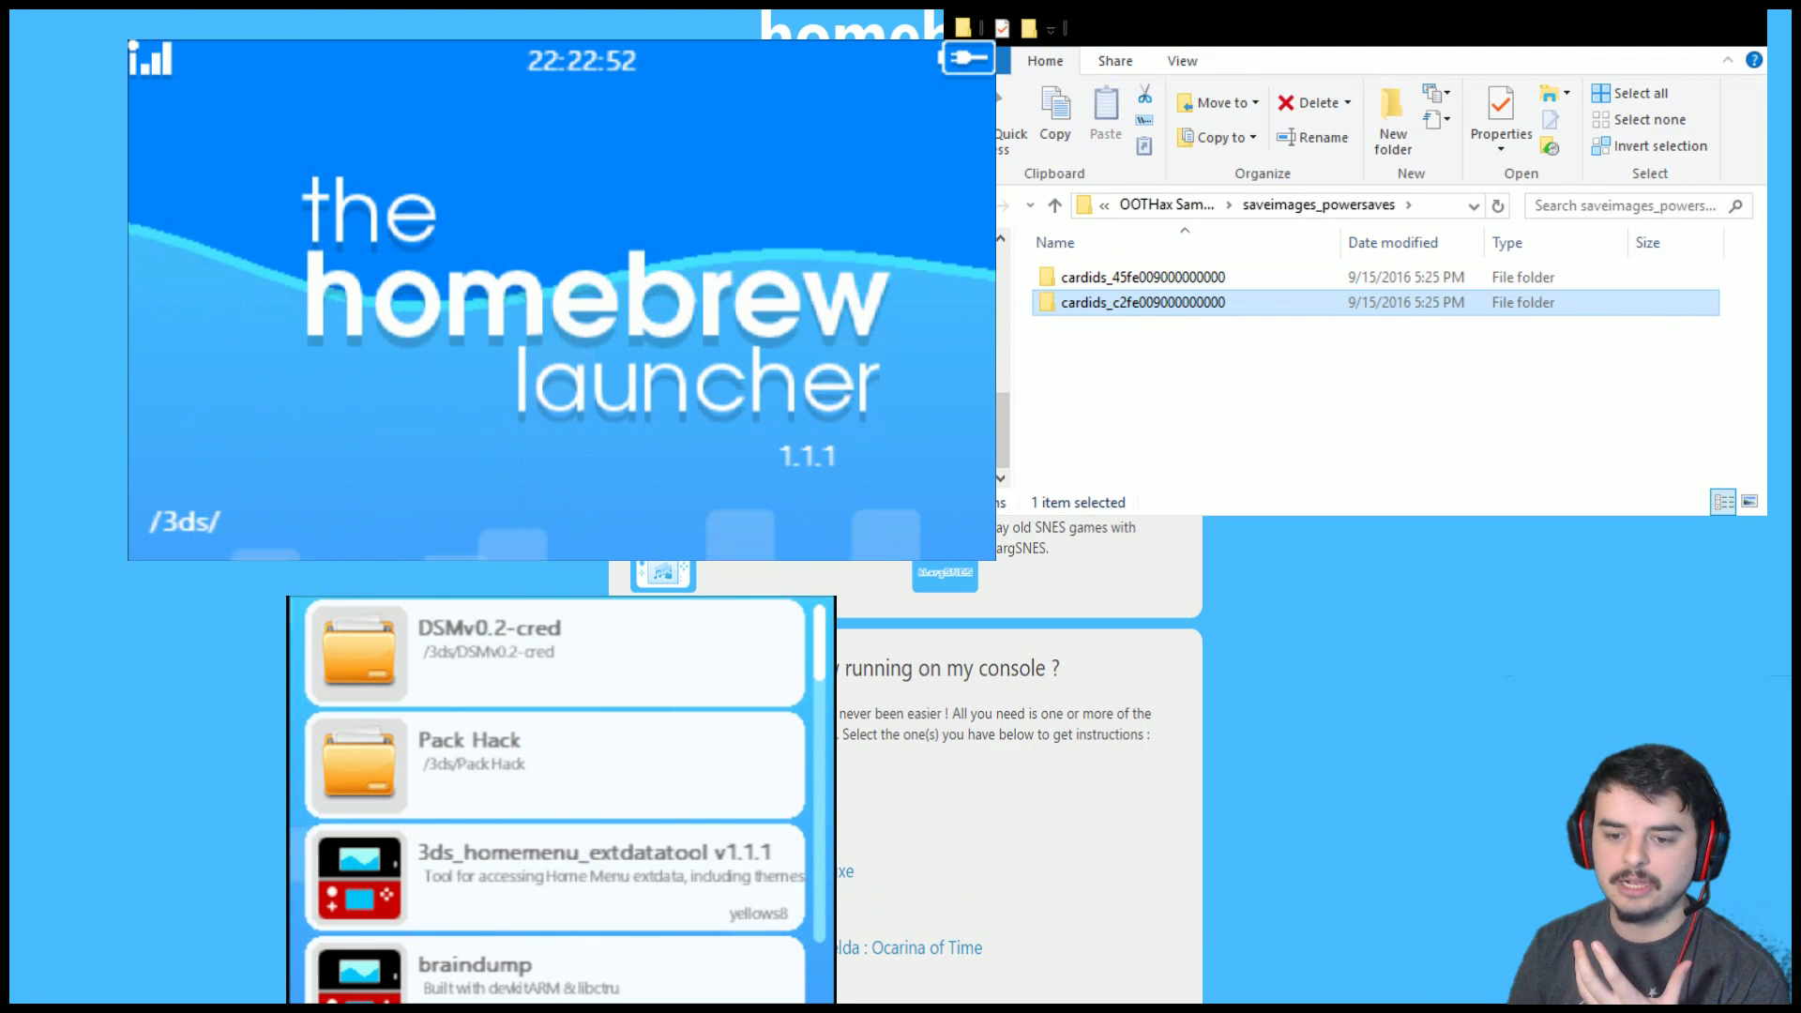
pyautogui.hotkey('alt', 'Tab')
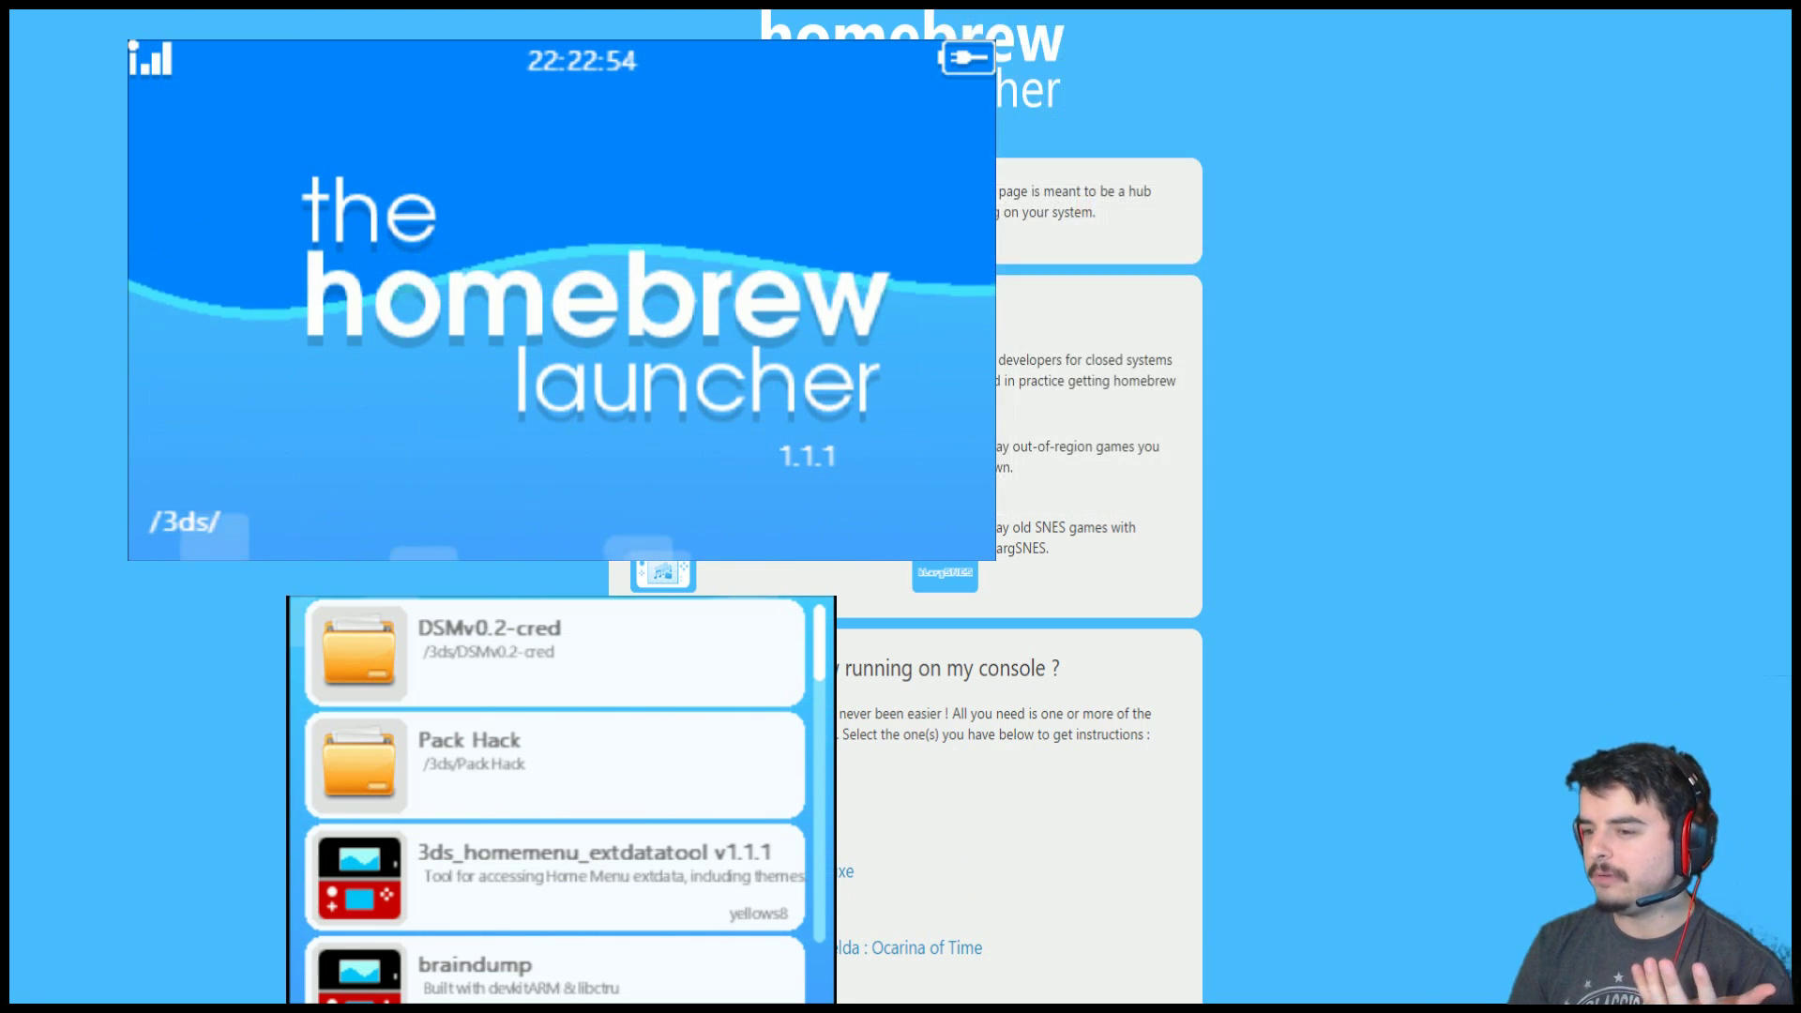